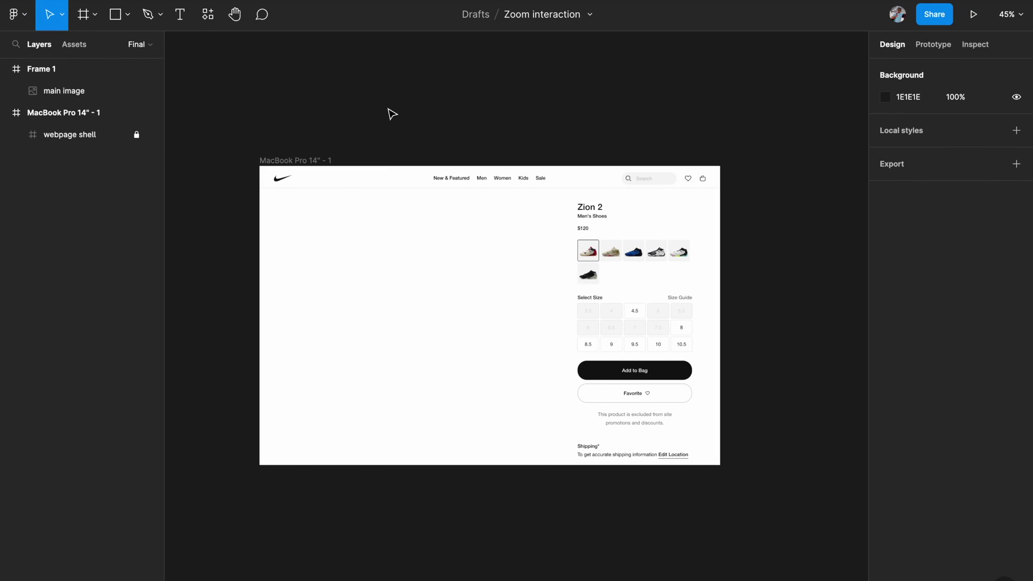
# Step: Examine the MacBook Pro 14" - 1 webpage frame and the main shoe image inside Frame 1
pyautogui.click(310, 160)
pyautogui.scroll(-1, 306, 162)
pyautogui.scroll(5, 306, 162)
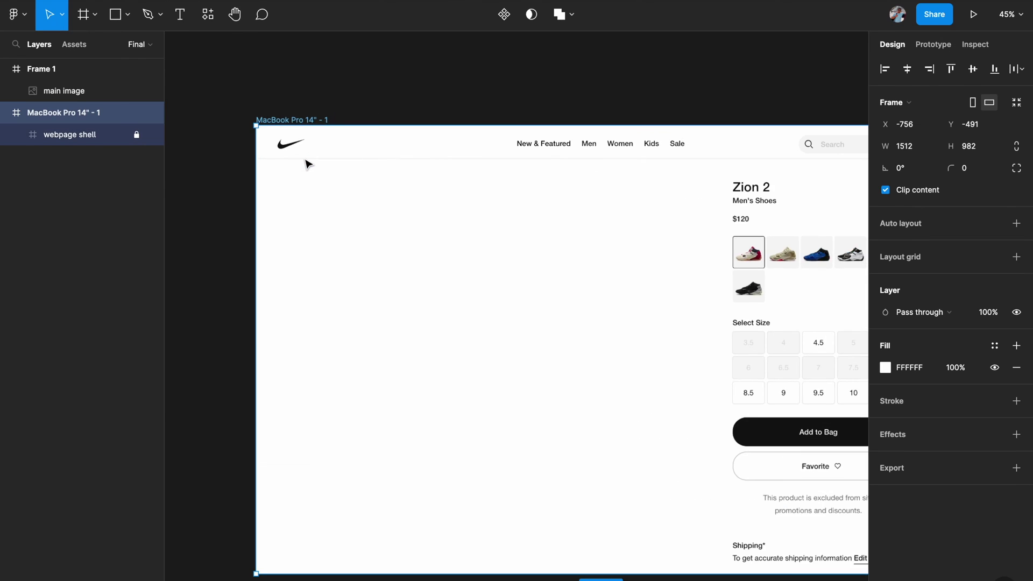
pyautogui.hotkey('shift', '2')
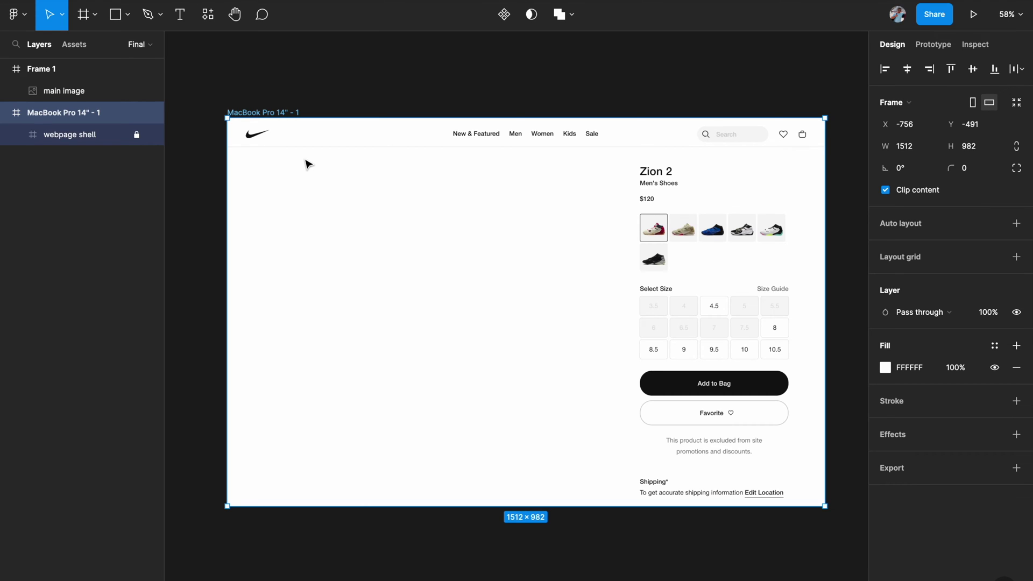
pyautogui.click(337, 99)
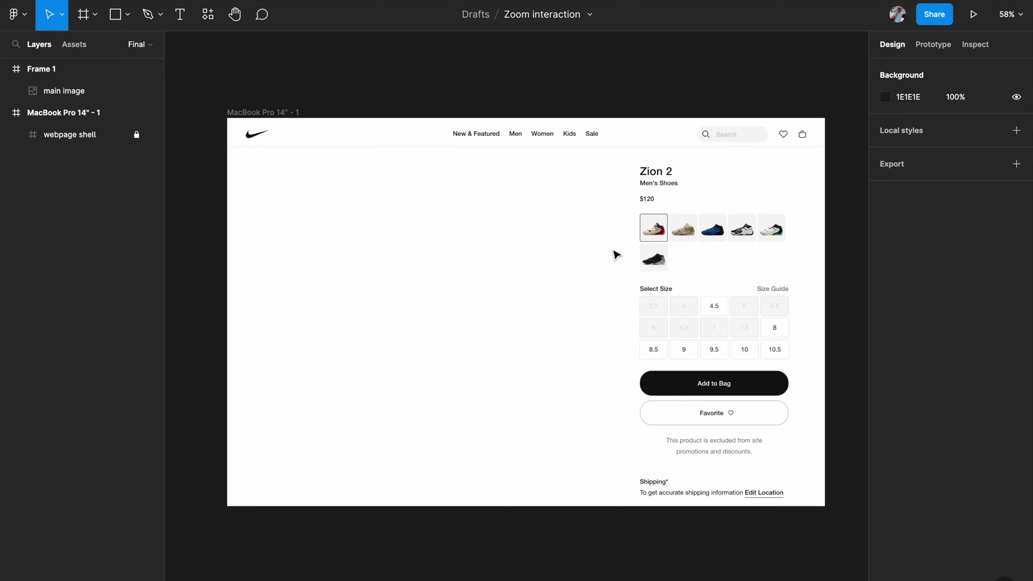
pyautogui.click(295, 112)
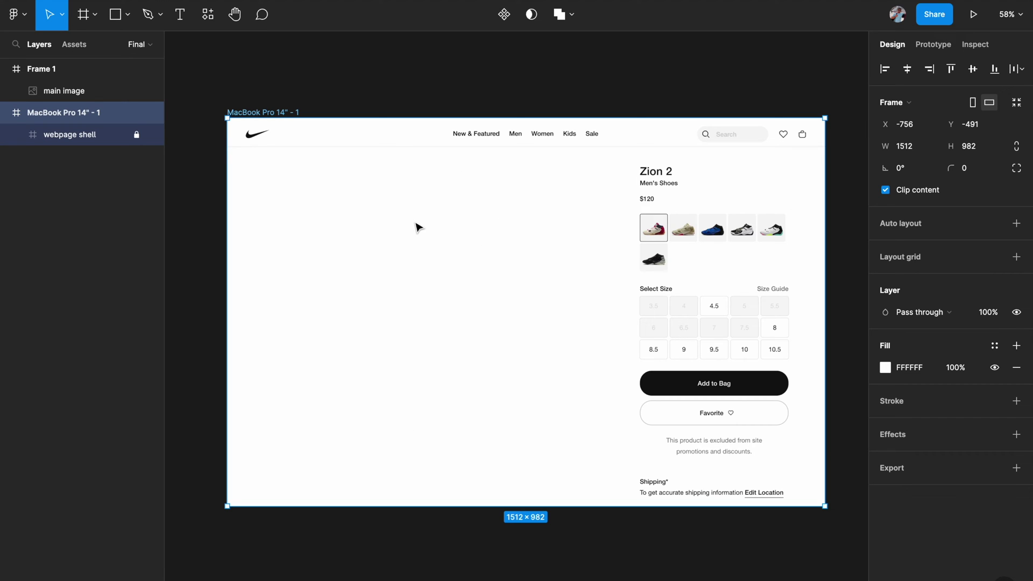
pyautogui.scroll(-3, 418, 227)
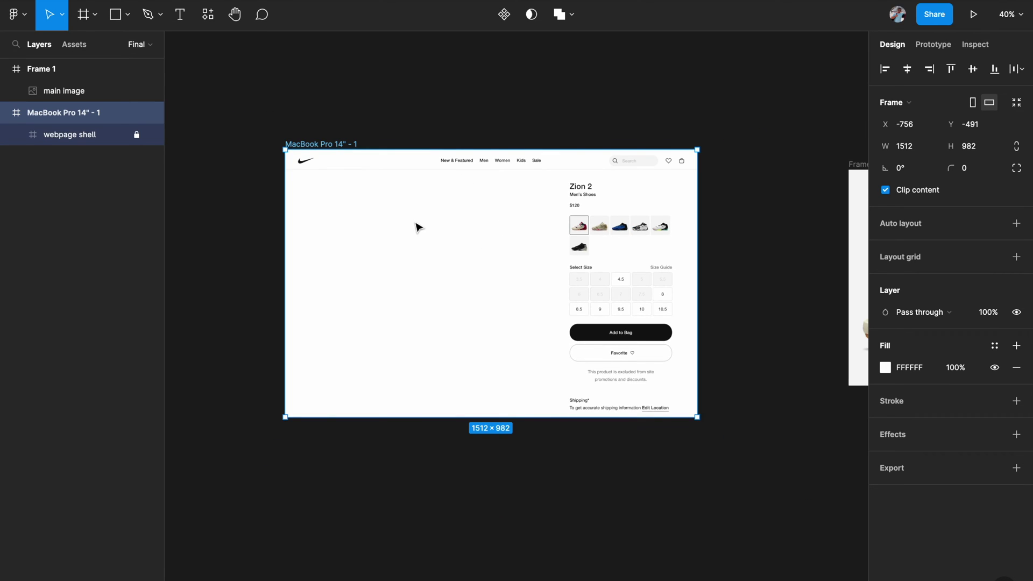
pyautogui.hscroll(8, 417, 227)
pyautogui.scroll(2, 522, 241)
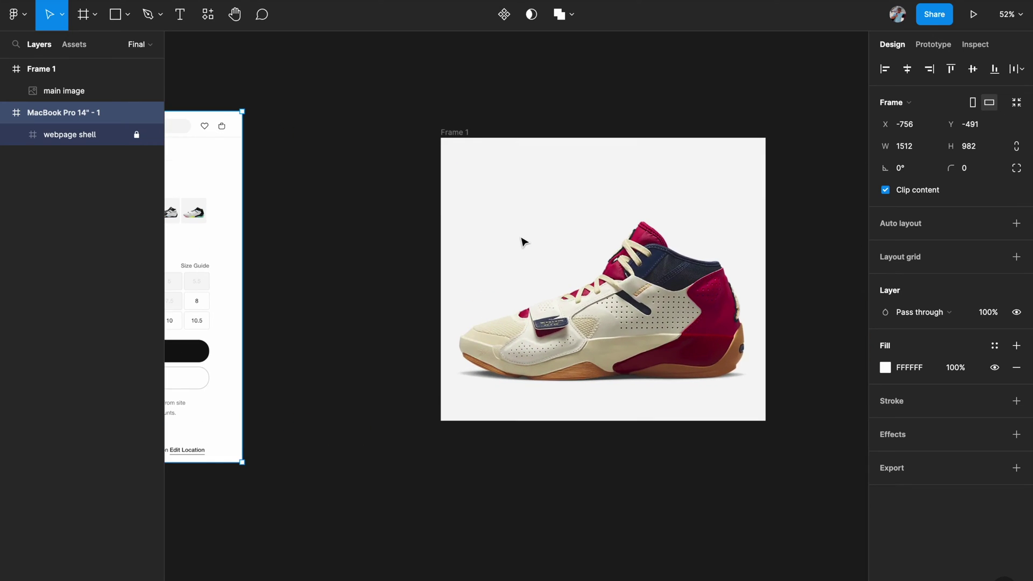
pyautogui.click(592, 269)
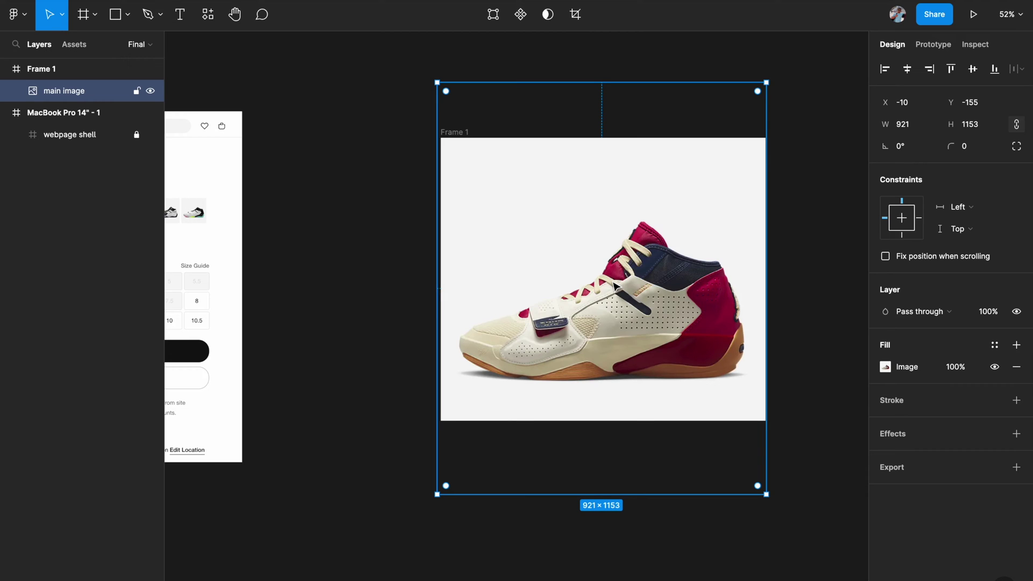
pyautogui.click(401, 295)
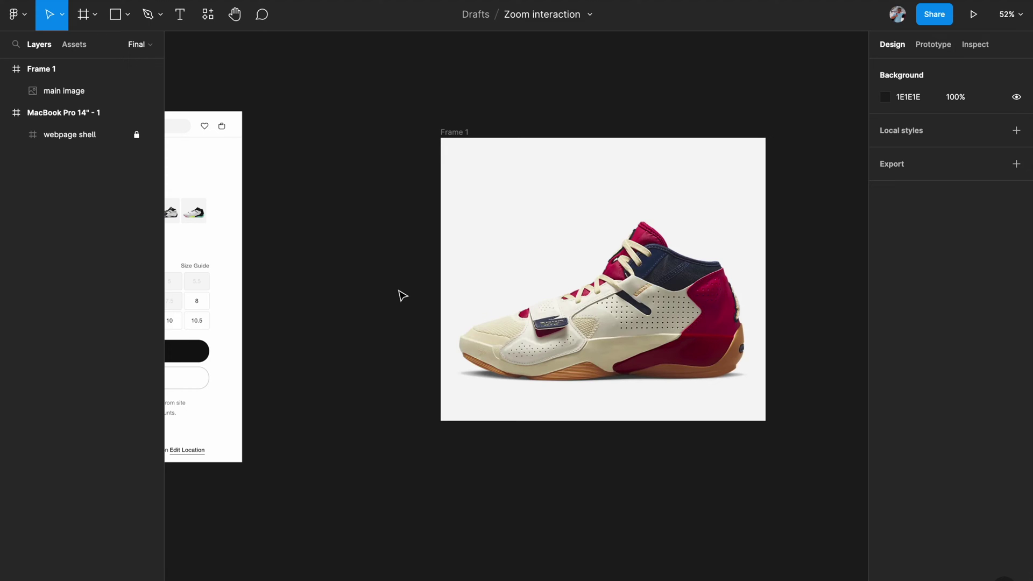
pyautogui.click(530, 208)
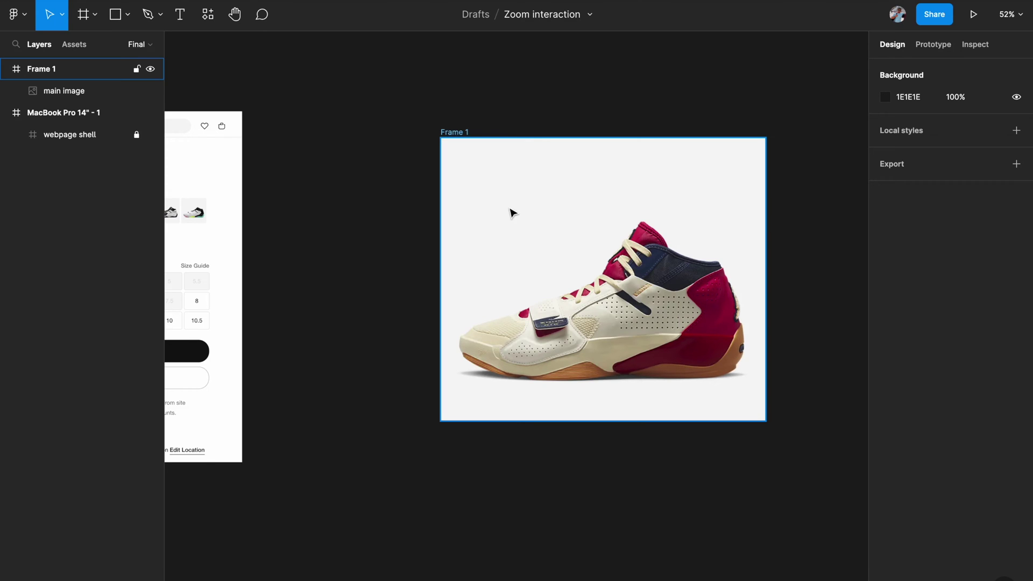
pyautogui.click(510, 210)
# Step: Draw a frame about 898 × 787 in the empty area of the webpage beside the product details
pyautogui.hscroll(-6, 511, 211)
pyautogui.hscroll(-2, 514, 213)
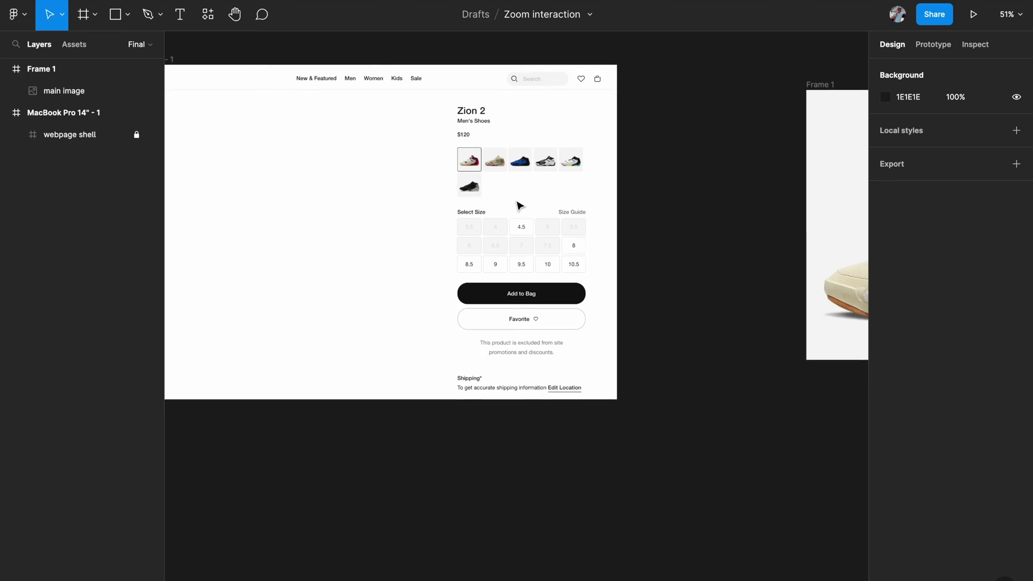
pyautogui.scroll(-3, 516, 205)
pyautogui.scroll(4, 523, 204)
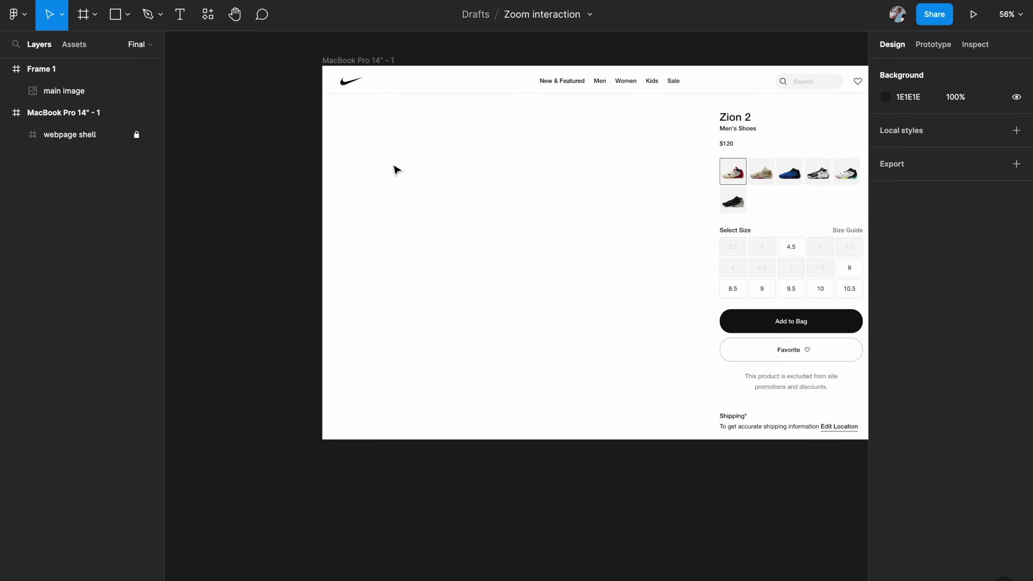
pyautogui.press('f')
pyautogui.moveTo(350, 114); pyautogui.dragTo(690, 415)
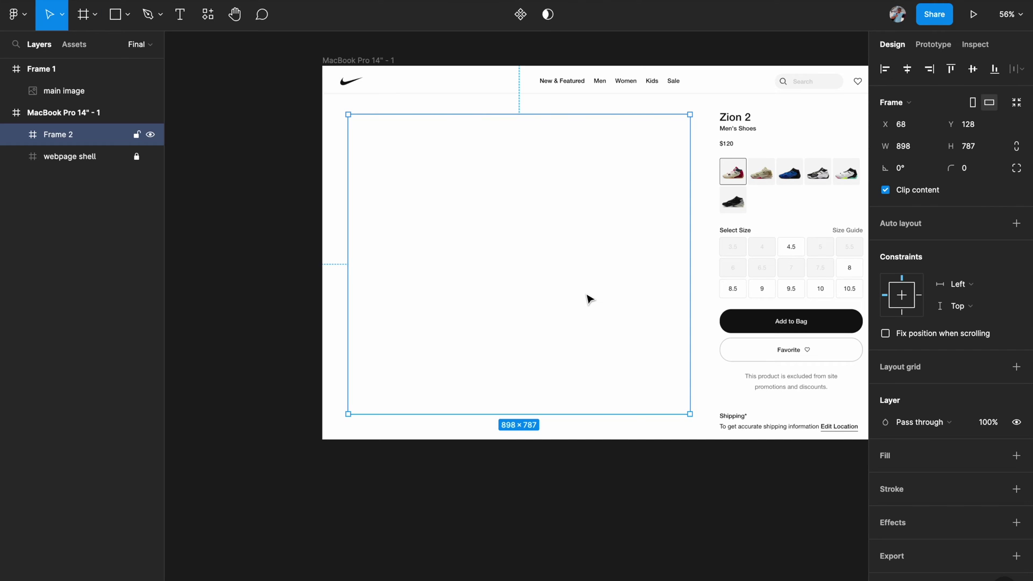
pyautogui.hscroll(2, 592, 296)
pyautogui.scroll(-1, 592, 296)
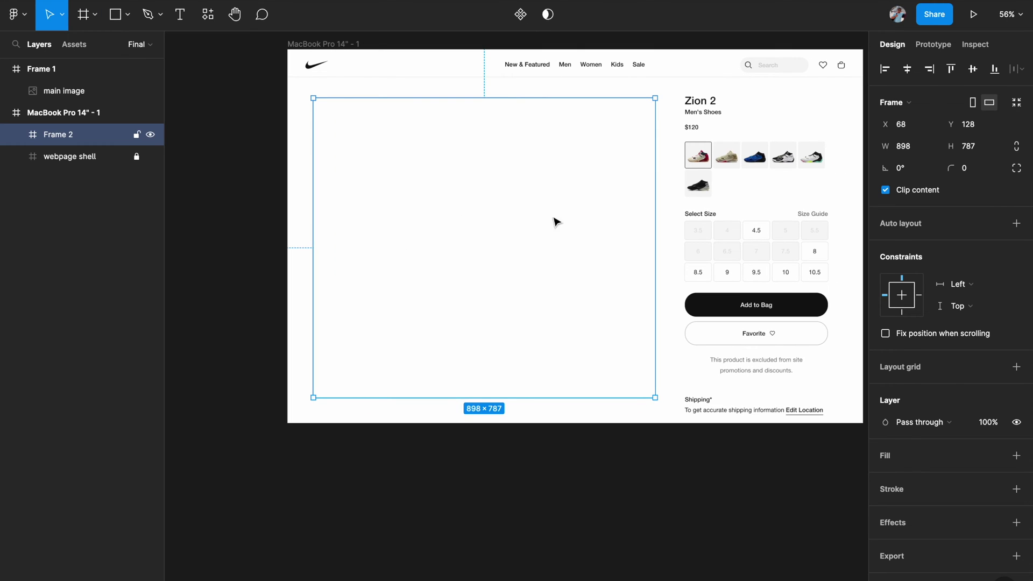
# Step: Fill the new image frame with the Gray 5 color style
pyautogui.click(1017, 456)
pyautogui.click(995, 457)
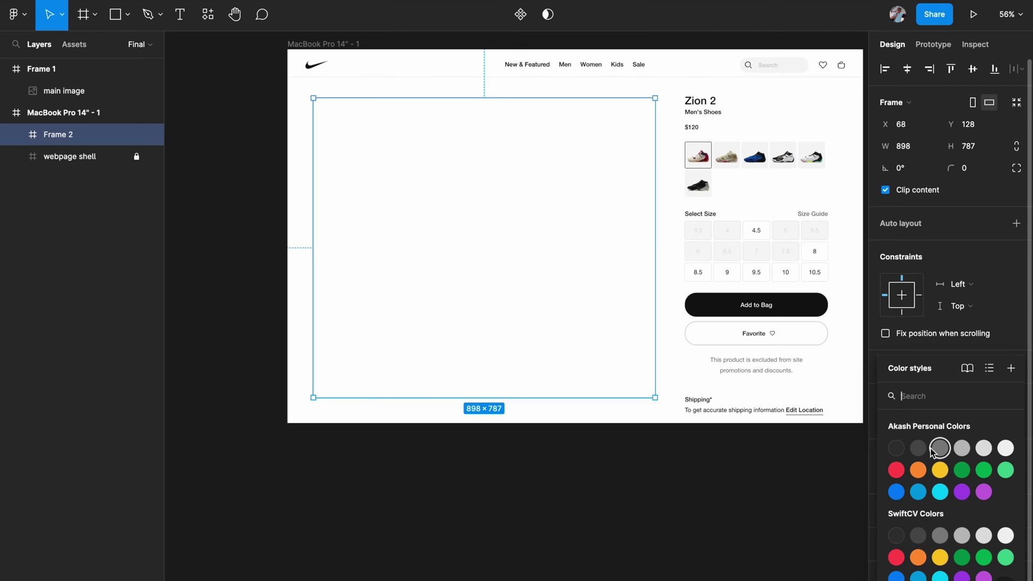
pyautogui.click(968, 448)
pyautogui.click(741, 502)
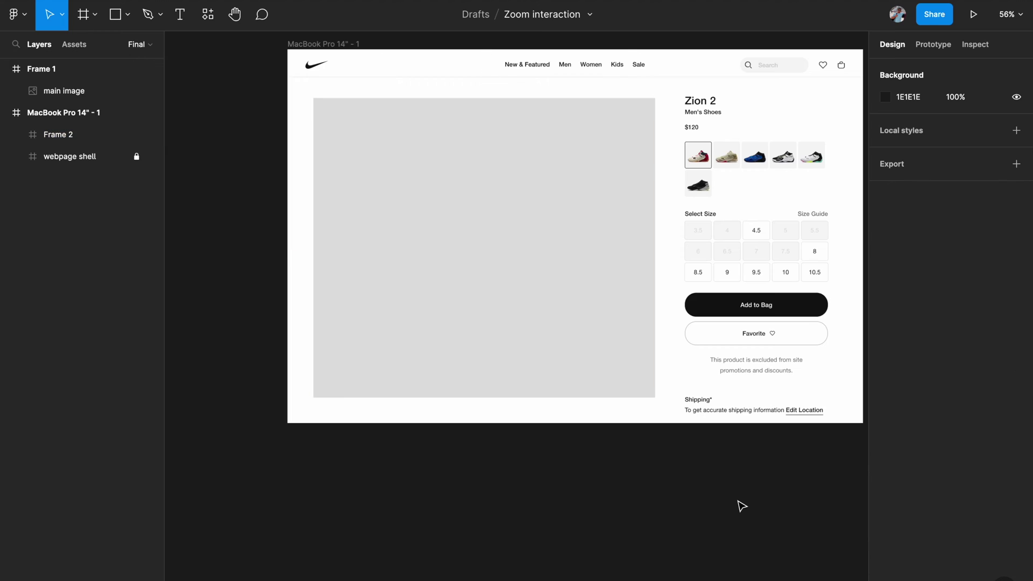
pyautogui.scroll(-2, 742, 506)
pyautogui.scroll(1, 516, 273)
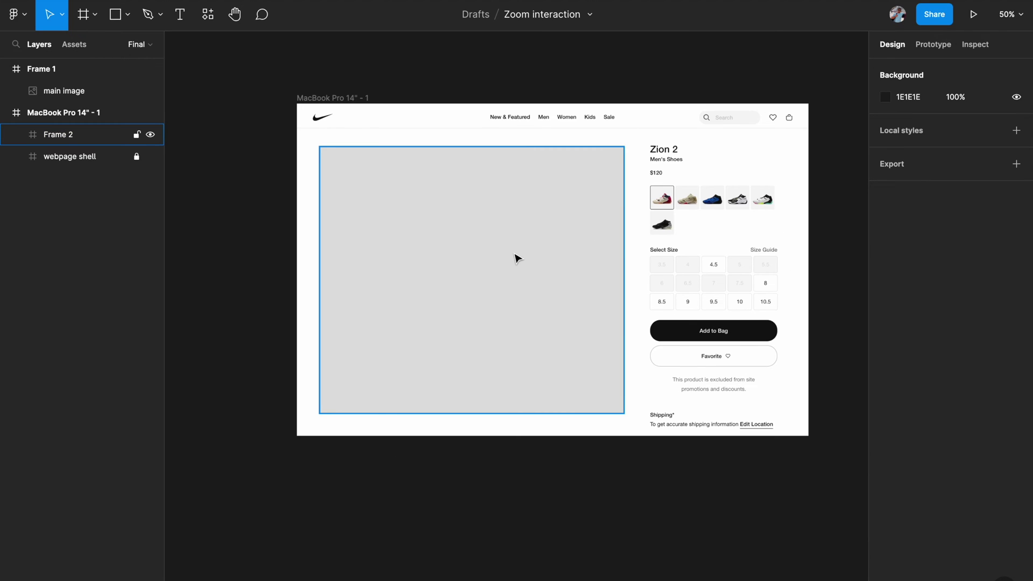
# Step: Paste the shoe image into the gray frame on the webpage
pyautogui.click(516, 259)
pyautogui.scroll(1, 553, 251)
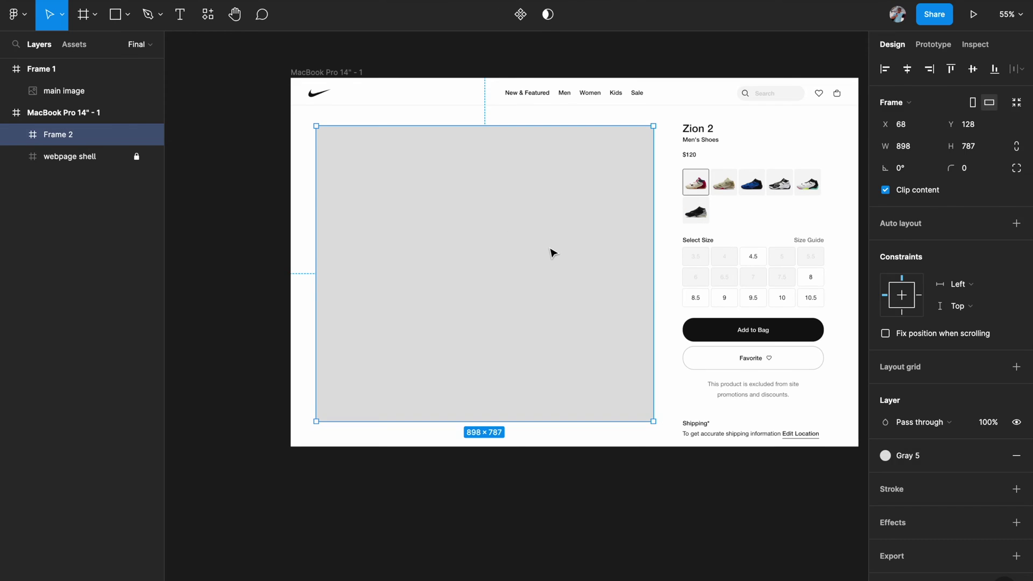
pyautogui.hotkey('ctrl', 'v')
pyautogui.scroll(-2, 562, 290)
pyautogui.press('Escape')
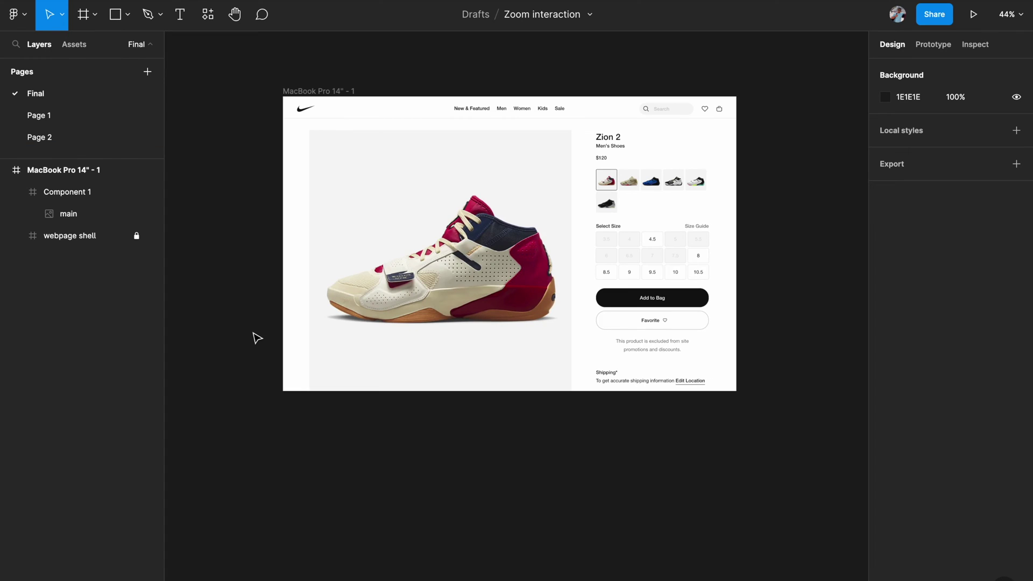
# Step: Move the Component 1 frame with the shoe image out of the webpage frame onto the empty canvas
pyautogui.scroll(-3, 257, 338)
pyautogui.scroll(-2, 409, 184)
pyautogui.click(409, 184)
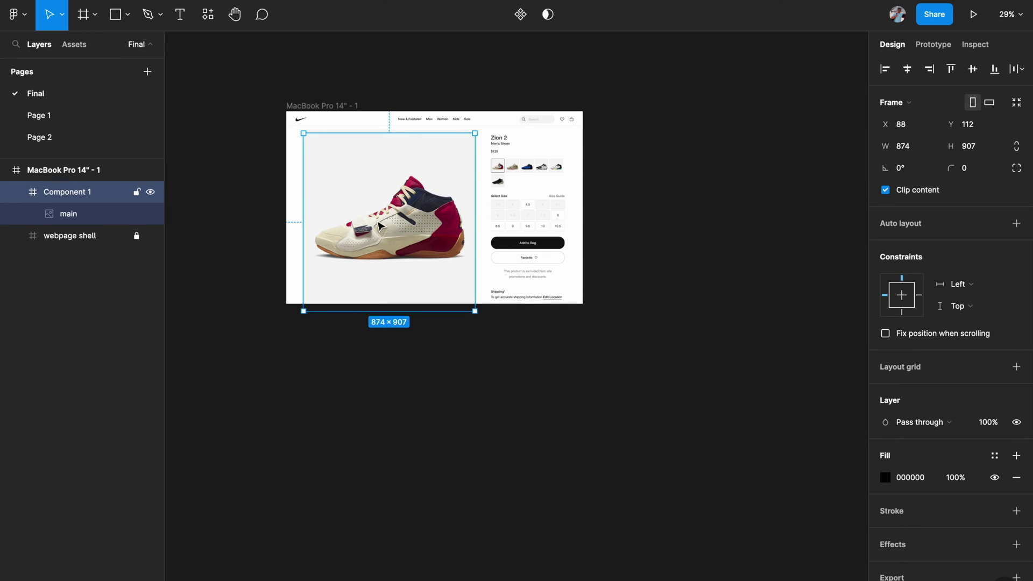
pyautogui.moveTo(379, 215); pyautogui.dragTo(449, 430)
pyautogui.scroll(-3, 448, 431)
pyautogui.scroll(3, 448, 429)
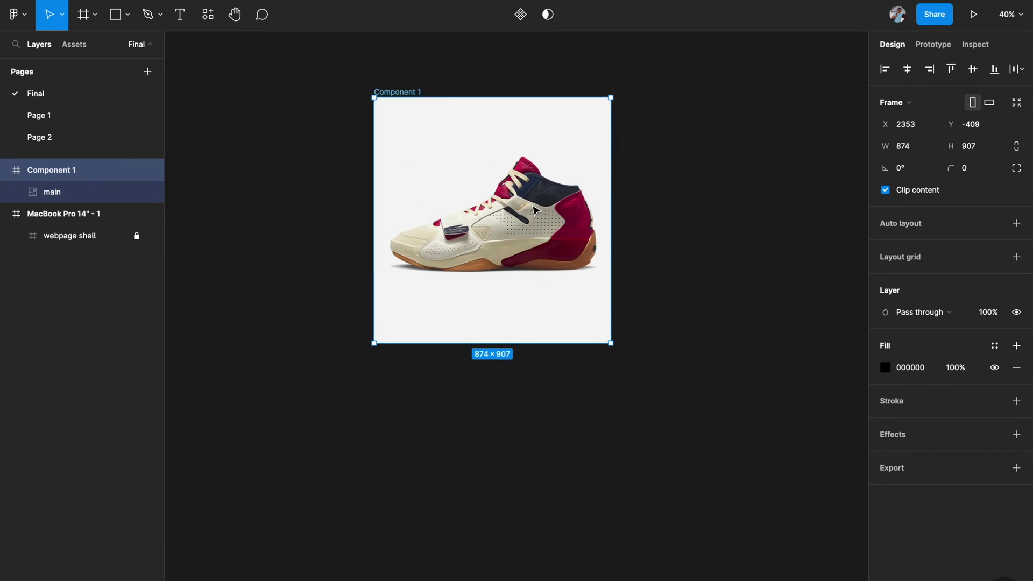
pyautogui.click(714, 238)
pyautogui.scroll(2, 509, 258)
pyautogui.scroll(2, 509, 259)
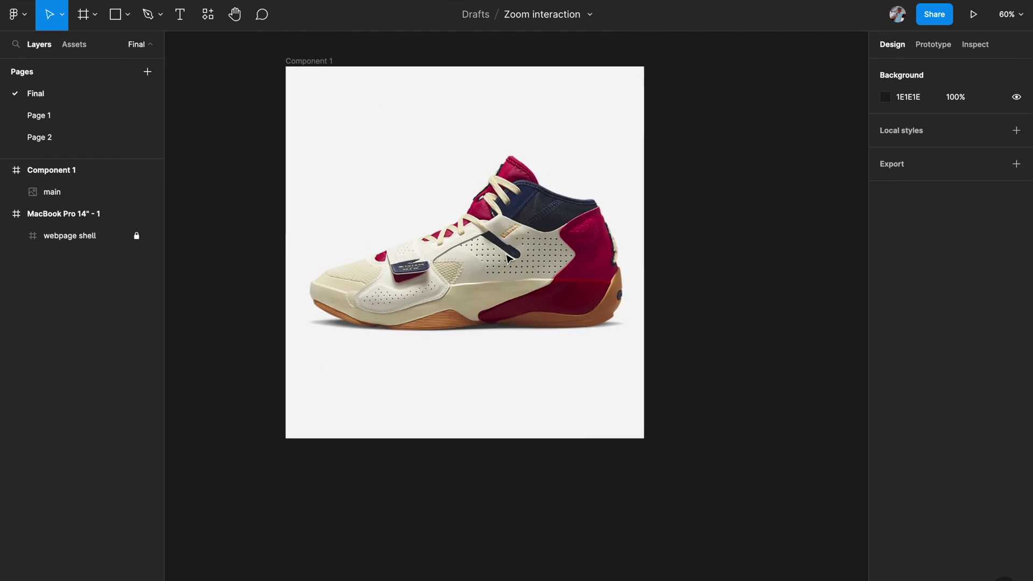
pyautogui.scroll(-1, 382, 242)
pyautogui.click(382, 242)
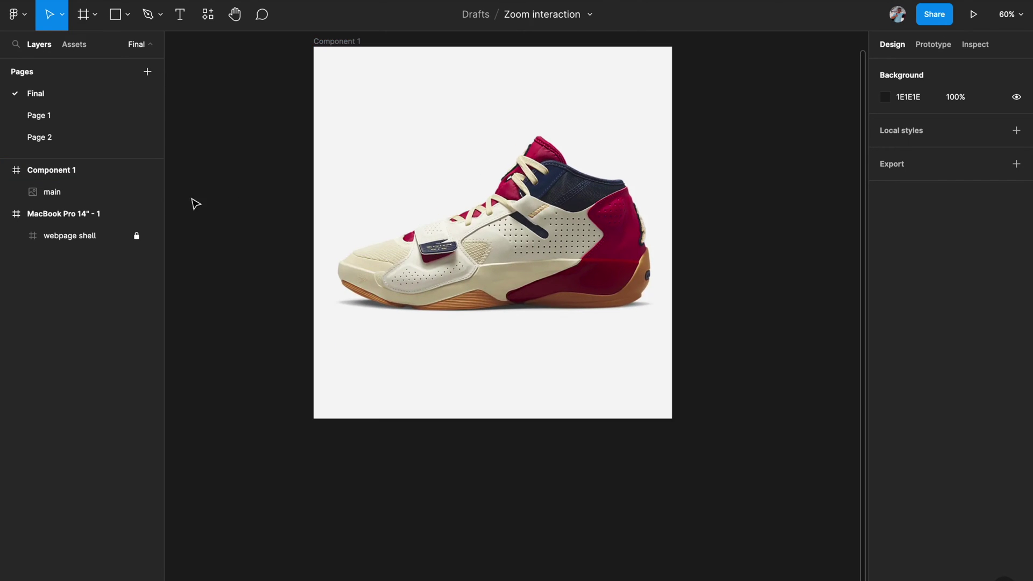
# Step: Duplicate the main image inside Component 1 and rename the upper copy "selector"
pyautogui.click(85, 197)
pyautogui.scroll(2, 425, 237)
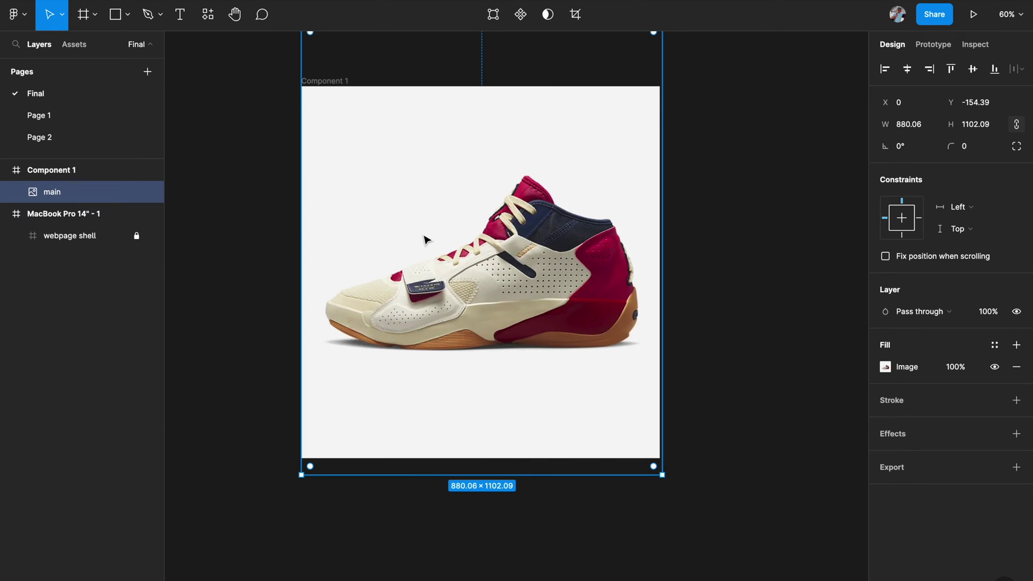
pyautogui.hotkey('ctrl', 'd')
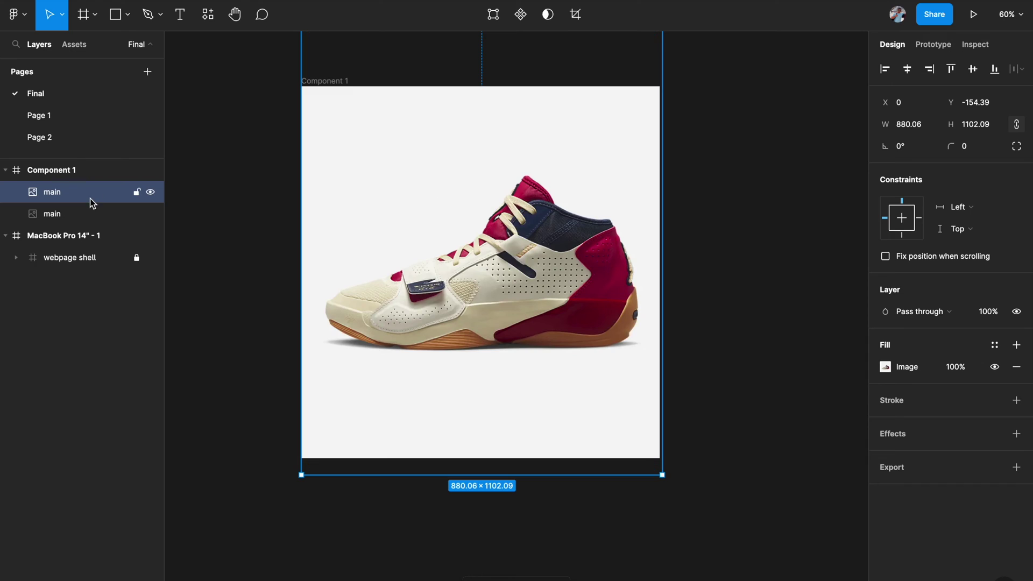
pyautogui.doubleClick(60, 191)
pyautogui.write('selector')
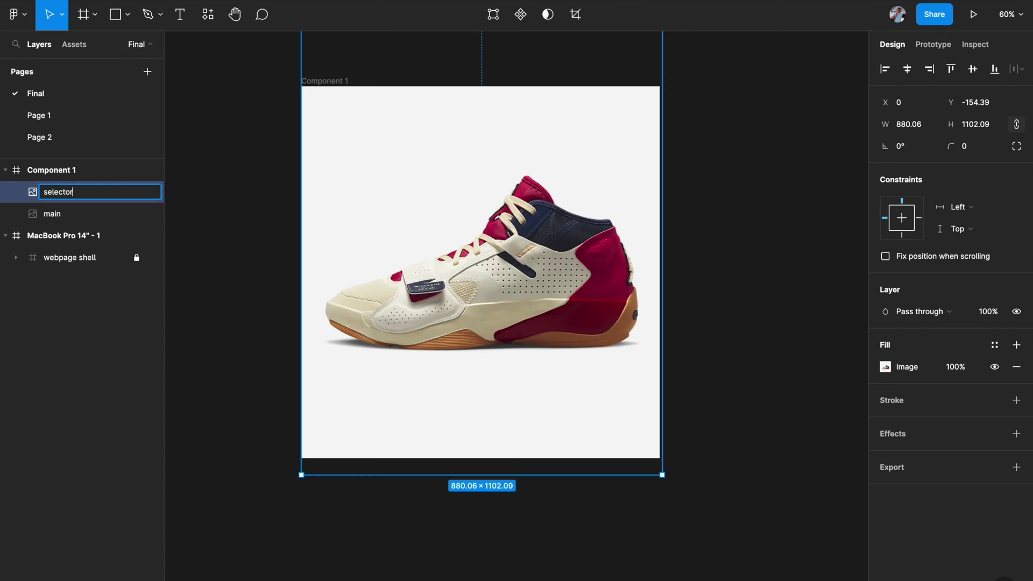
pyautogui.press('Return')
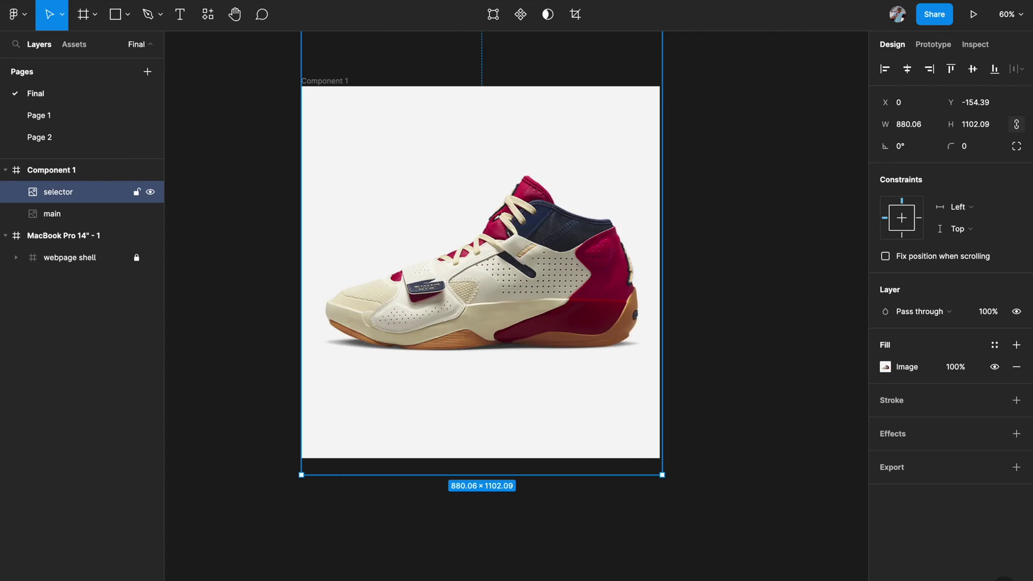
# Step: Scale the selector image up proportionally from its upper-left corner to about 1158 × 1450
pyautogui.scroll(1, 313, 200)
pyautogui.hscroll(-1, 312, 200)
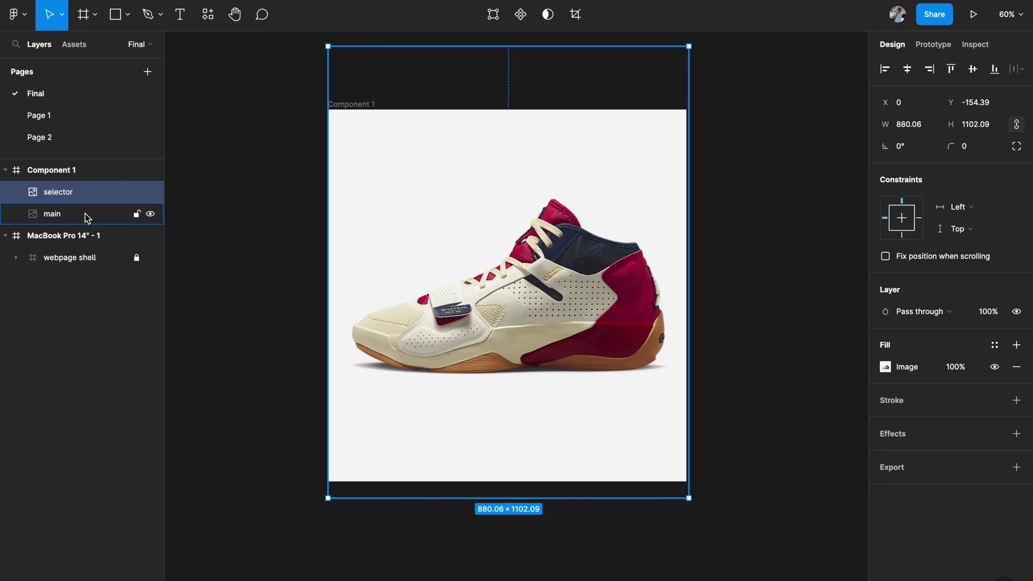
pyautogui.keyDown('ctrl'); pyautogui.scroll(-1, 535, 292); pyautogui.keyUp('ctrl')
pyautogui.press('k')
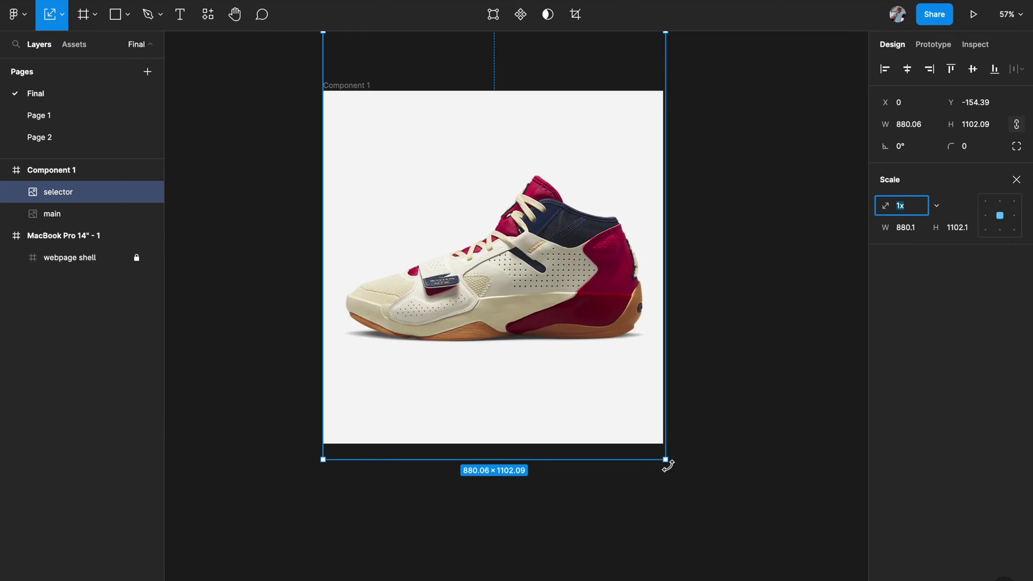
pyautogui.moveTo(667, 463); pyautogui.dragTo(774, 580)
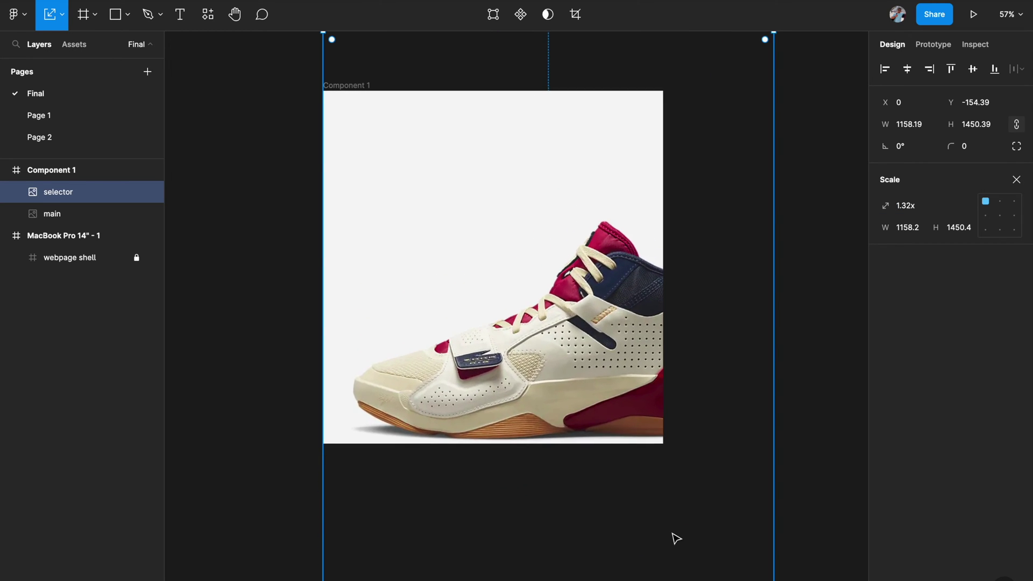
# Step: Move the enlarged selector image out of Component 1 and place it alongside to compare it with the main image
pyautogui.press('-')
pyautogui.moveTo(459, 262); pyautogui.dragTo(730, 200)
pyautogui.hscroll(3, 729, 200)
pyautogui.scroll(-2, 729, 200)
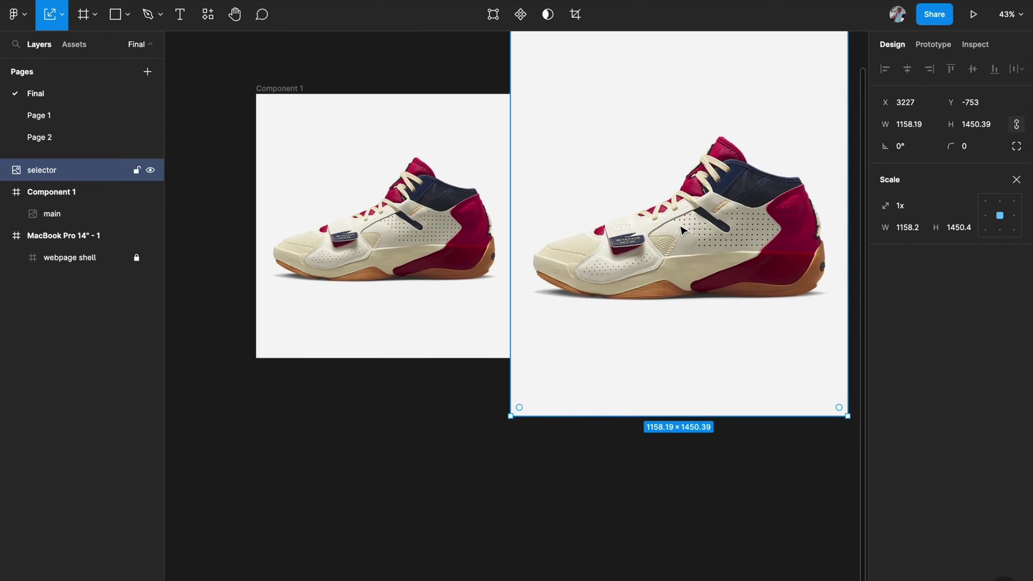
pyautogui.moveTo(679, 227); pyautogui.dragTo(707, 227)
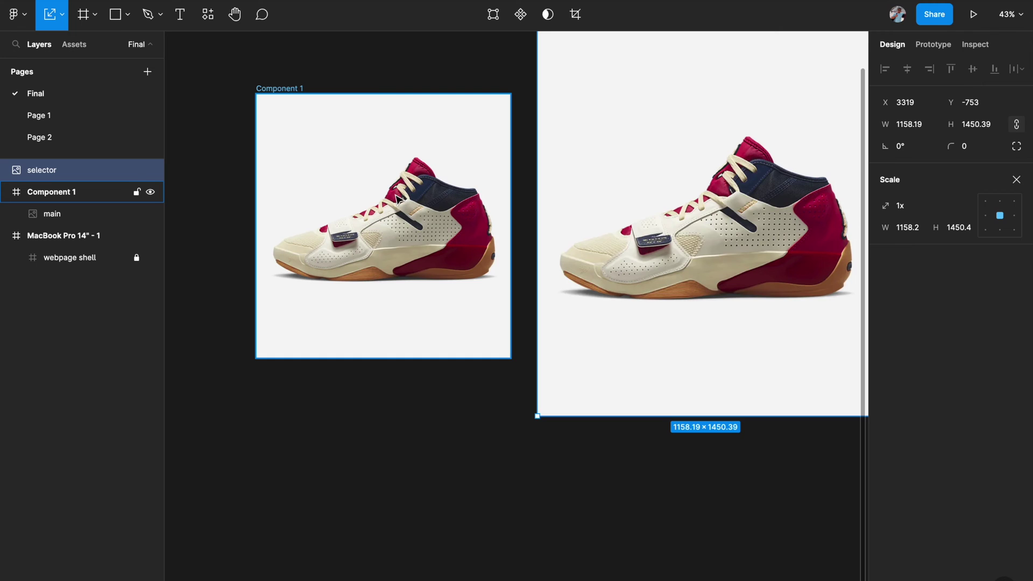
pyautogui.scroll(2, 658, 247)
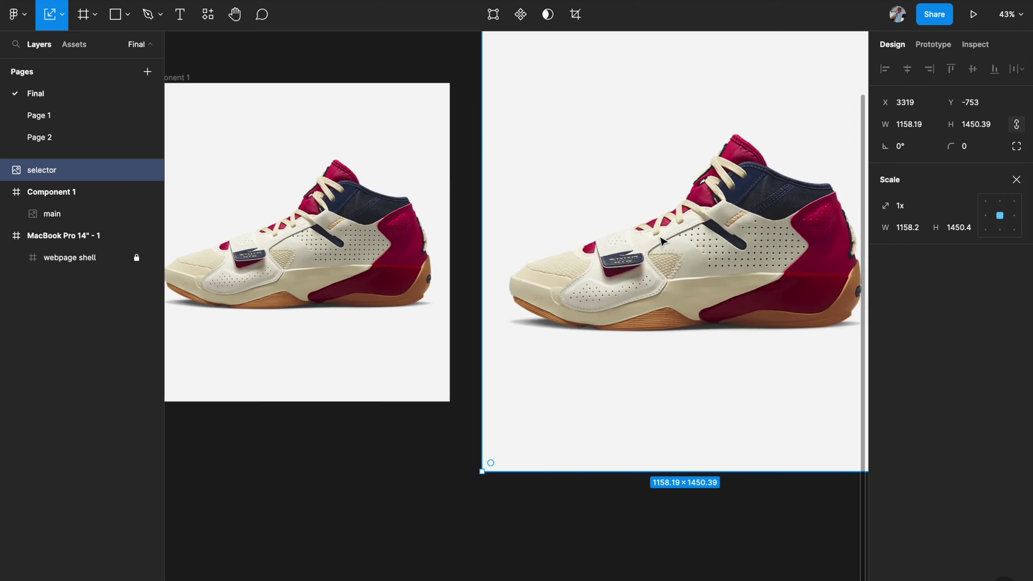
pyautogui.scroll(-2, 673, 220)
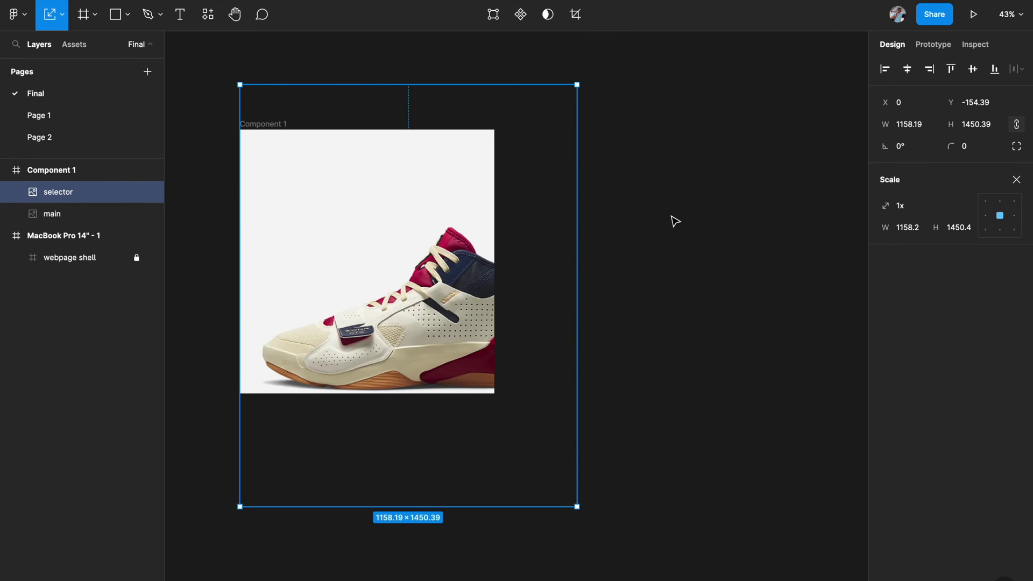
# Step: Shift the selector image upward inside Component 1 to about X -21, Y -328 and crop its lower edge to 1158 × 1122
pyautogui.click(657, 233)
pyautogui.hscroll(-3, 658, 233)
pyautogui.click(559, 234)
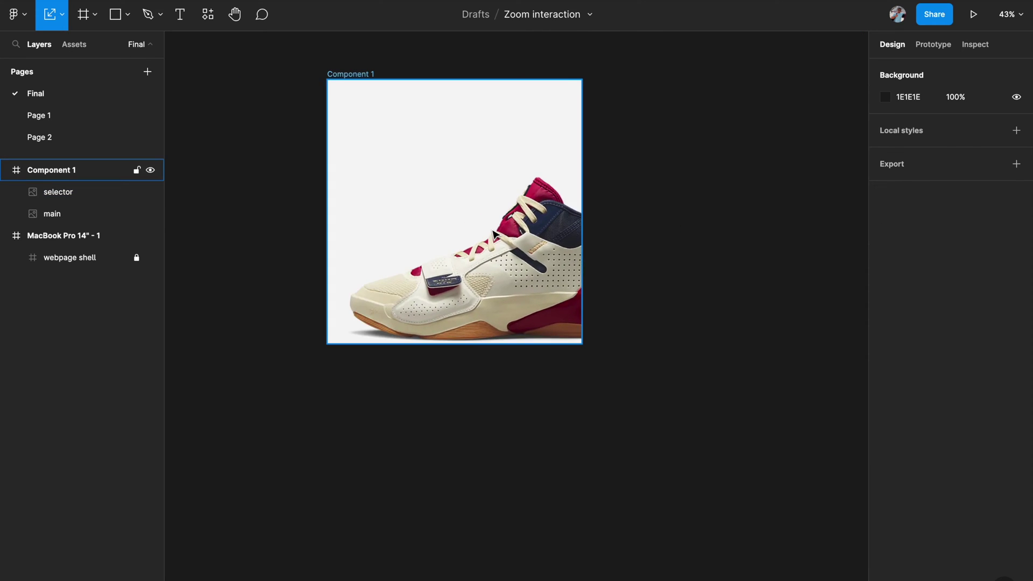
pyautogui.click(484, 203)
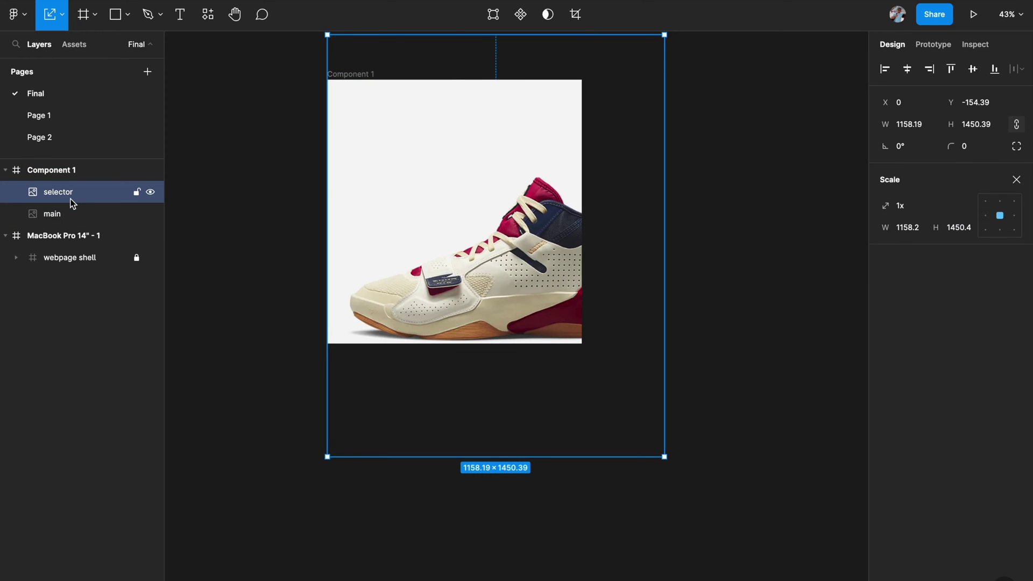
pyautogui.scroll(2, 392, 246)
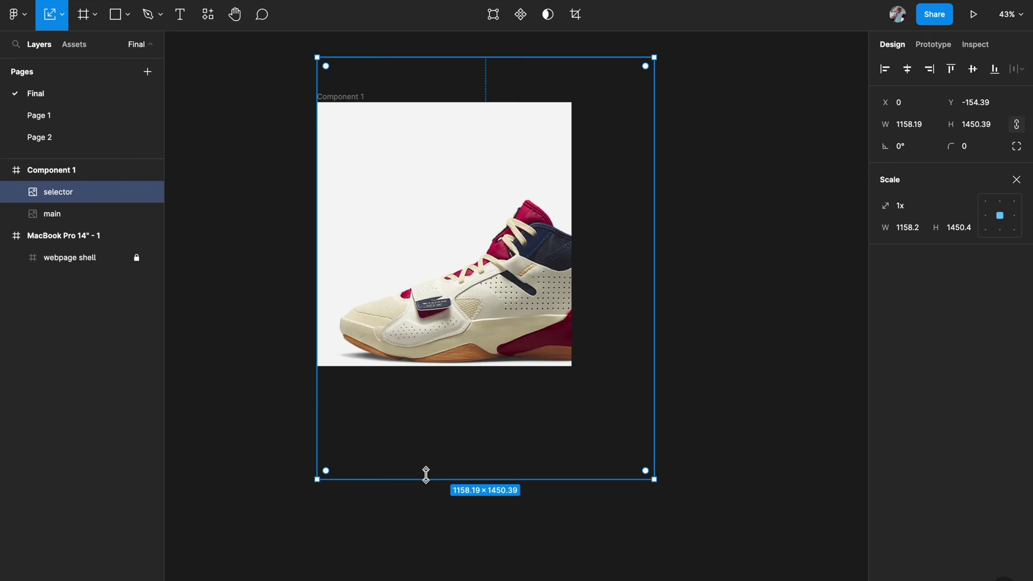
pyautogui.press('v')
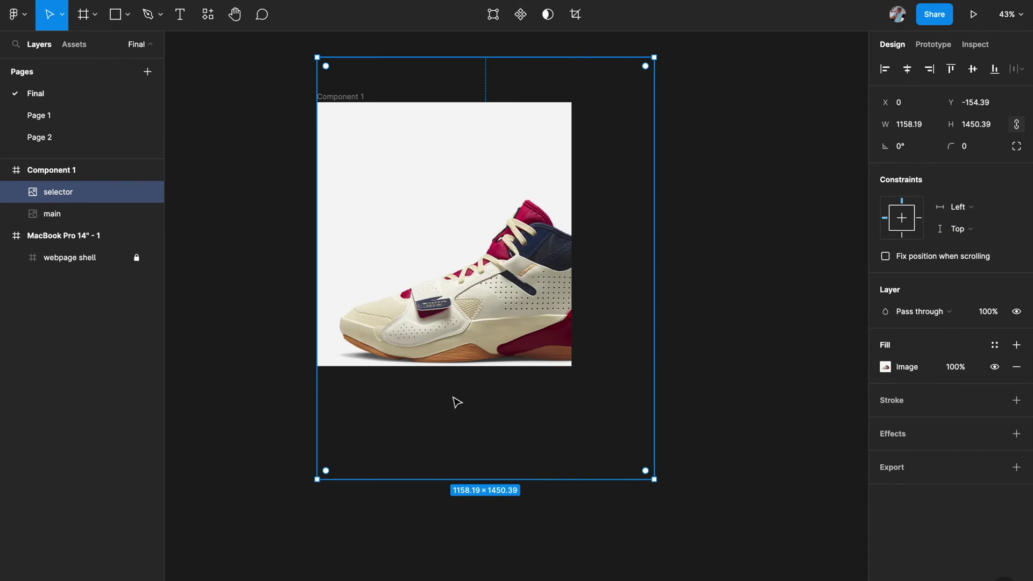
pyautogui.moveTo(431, 295); pyautogui.dragTo(425, 244)
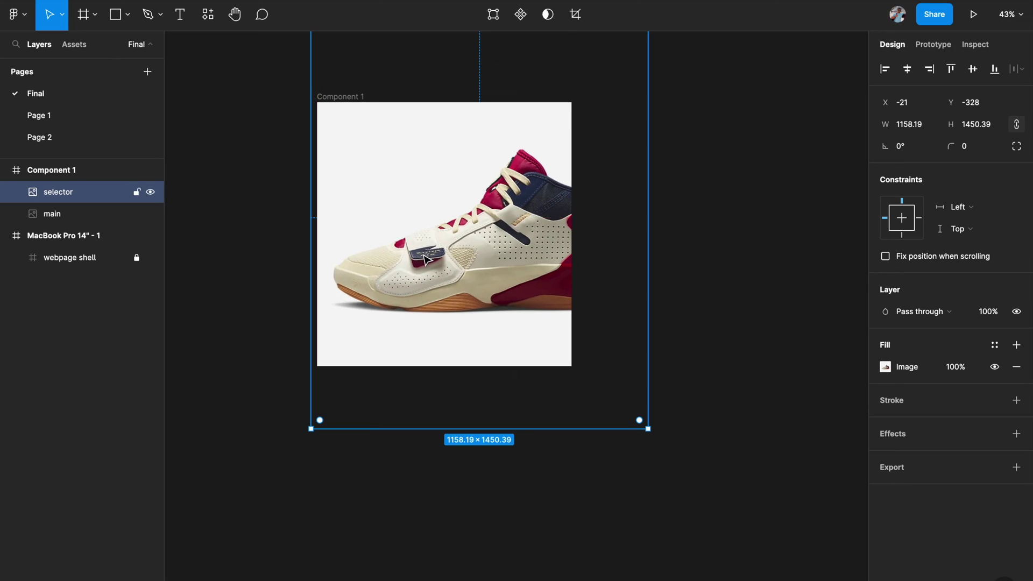
pyautogui.scroll(3, 429, 392)
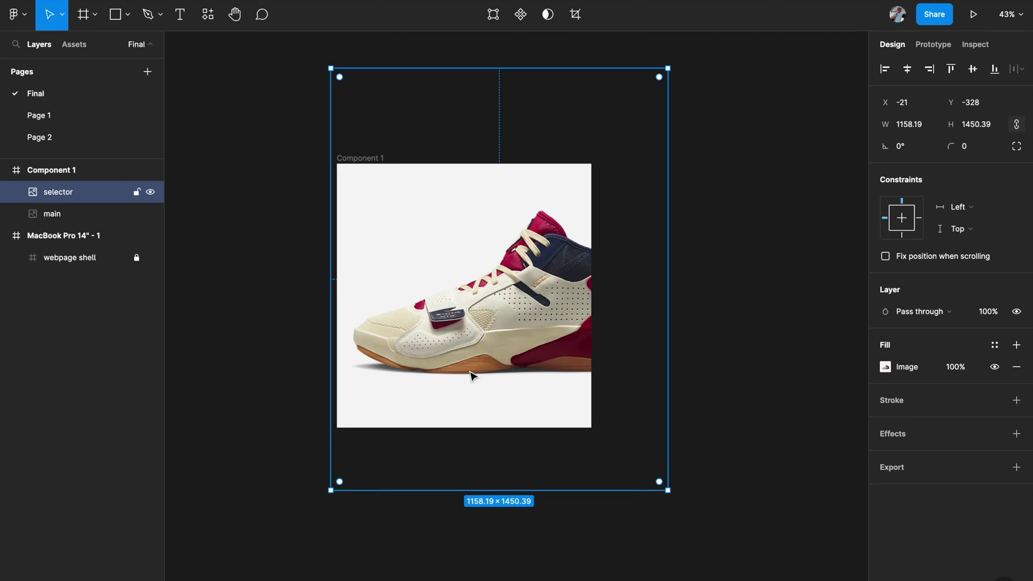
pyautogui.moveTo(469, 489); pyautogui.dragTo(479, 394)
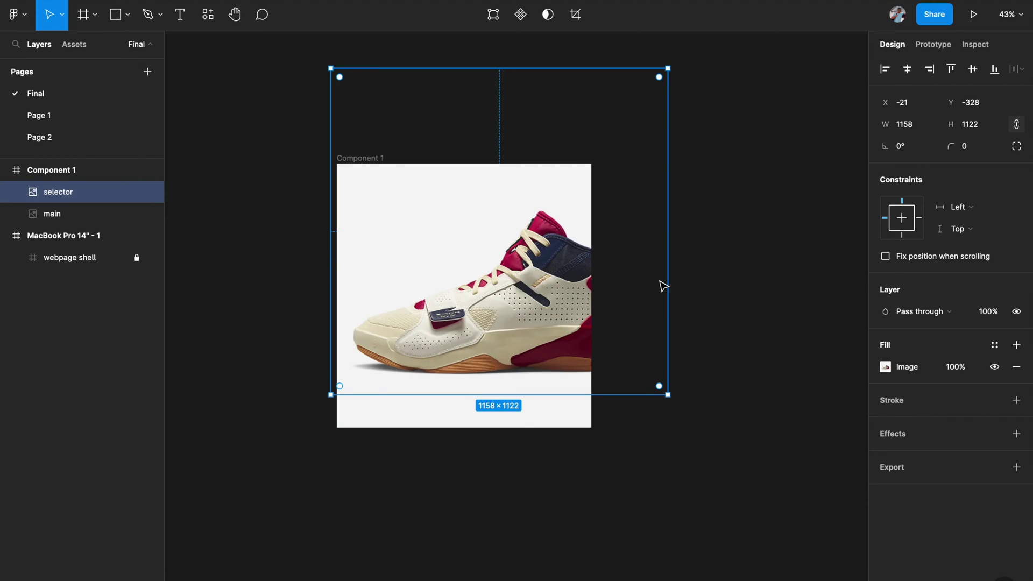
# Step: Move the selector image out of Component 1 onto the canvas beside it and crop its height to about 835
pyautogui.scroll(-3, 562, 294)
pyautogui.moveTo(420, 269); pyautogui.dragTo(695, 285)
pyautogui.hscroll(2, 686, 293)
pyautogui.moveTo(644, 63); pyautogui.dragTo(643, 135)
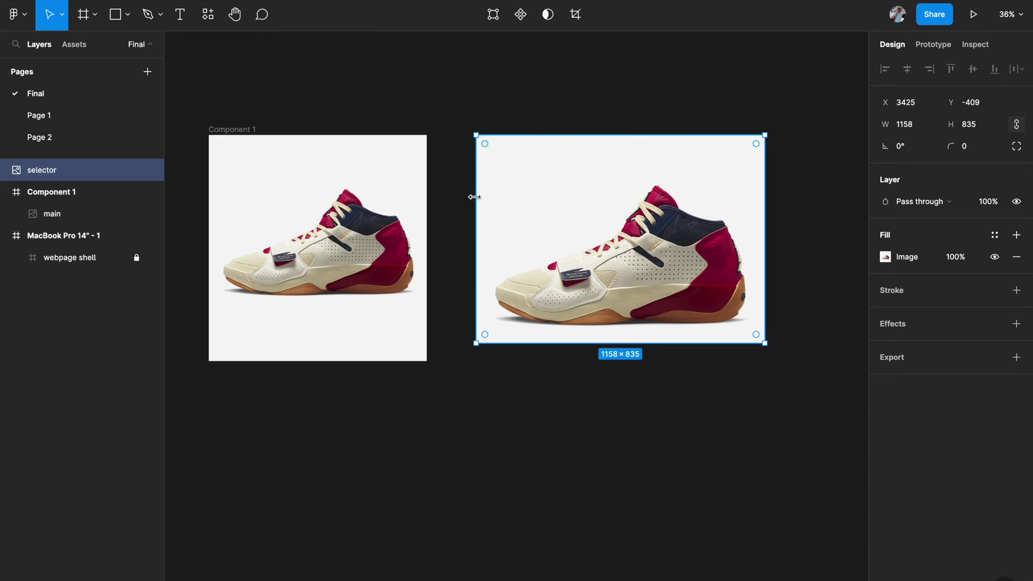
pyautogui.scroll(2, 666, 253)
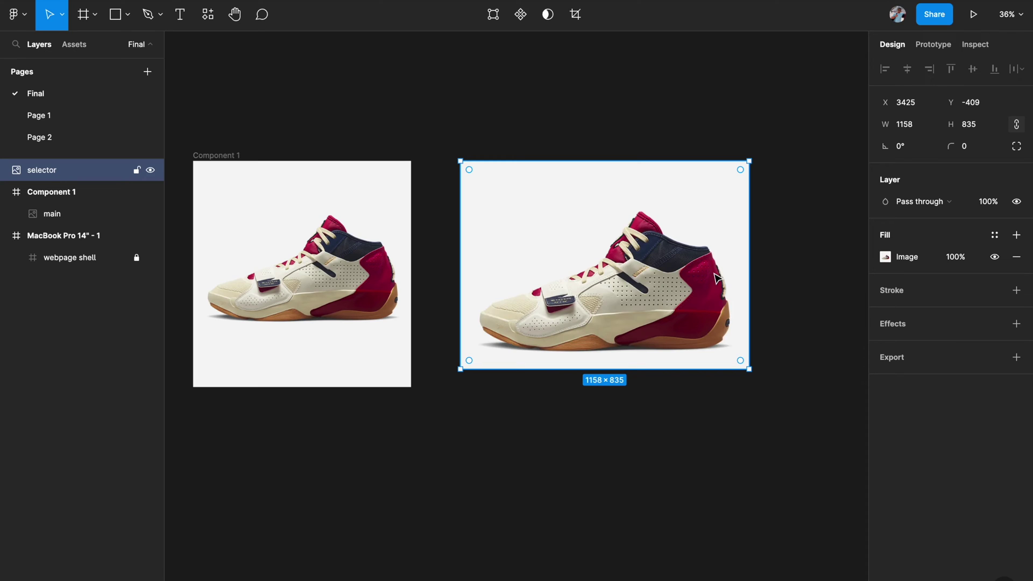
# Step: Crop the selector image's sides and upper edge around the shoe's toe to about 418 × 421
pyautogui.moveTo(749, 254); pyautogui.dragTo(575, 269)
pyautogui.scroll(5, 571, 269)
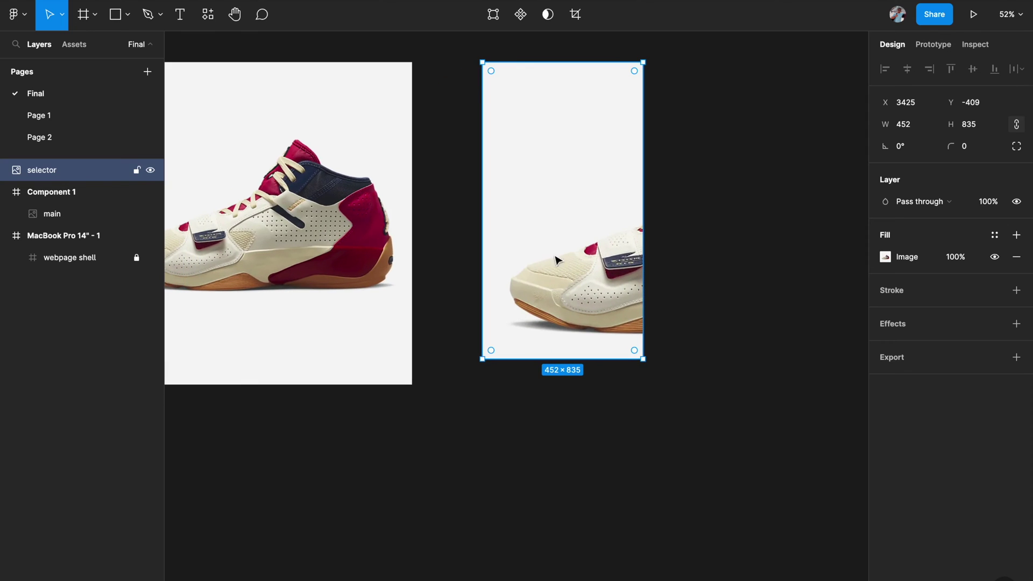
pyautogui.moveTo(483, 202); pyautogui.dragTo(494, 202)
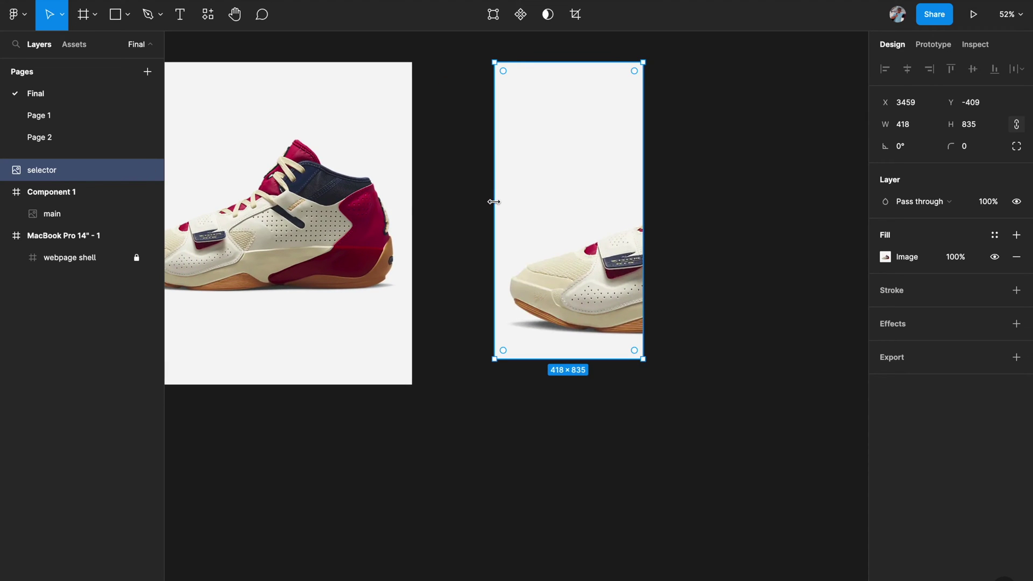
pyautogui.moveTo(557, 63); pyautogui.dragTo(555, 201)
pyautogui.scroll(3, 554, 189)
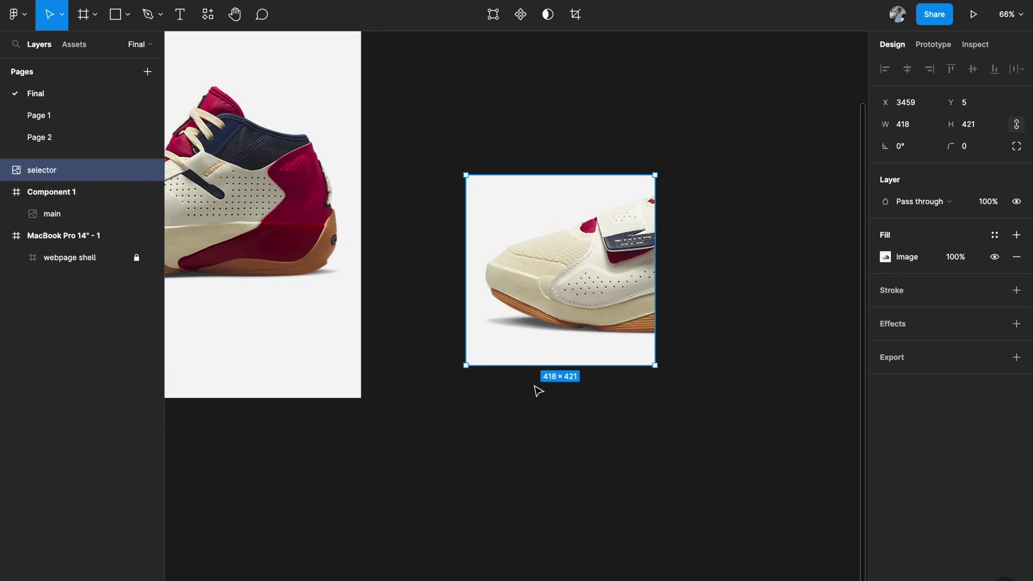
# Step: Trim the selector image's edges to an exact 400 × 400 square
pyautogui.scroll(5, 743, 235)
pyautogui.moveTo(729, 227); pyautogui.dragTo(716, 227)
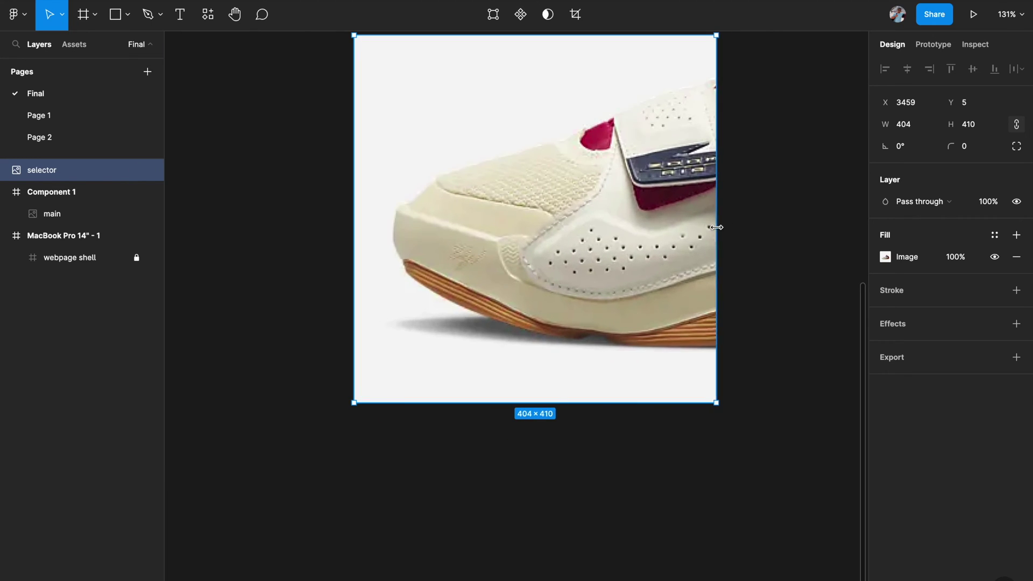
pyautogui.scroll(-3, 716, 227)
pyautogui.click(608, 370)
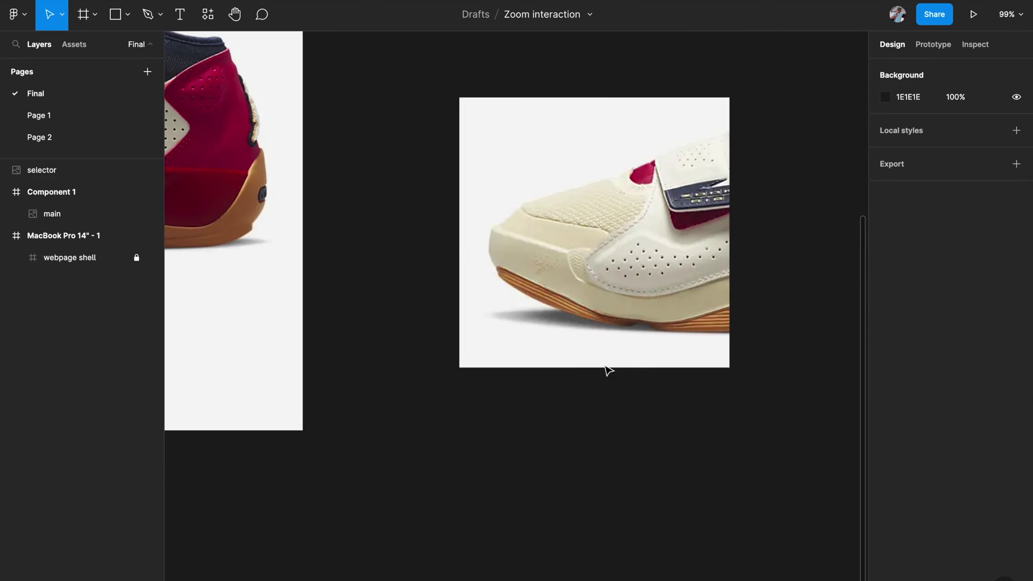
pyautogui.click(640, 239)
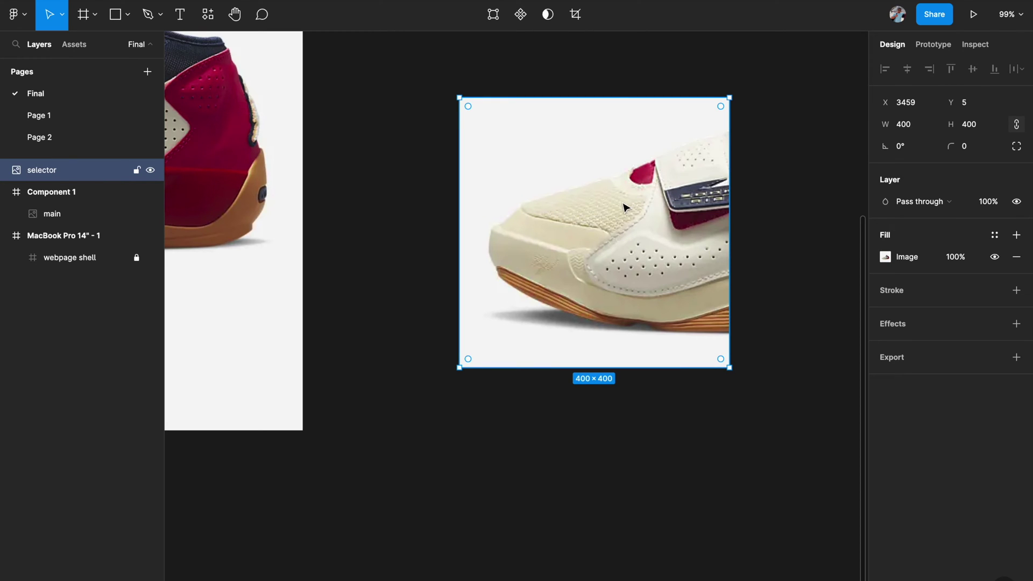
# Step: Round the selector image into a circle with a corner radius of 240
pyautogui.scroll(-2, 622, 218)
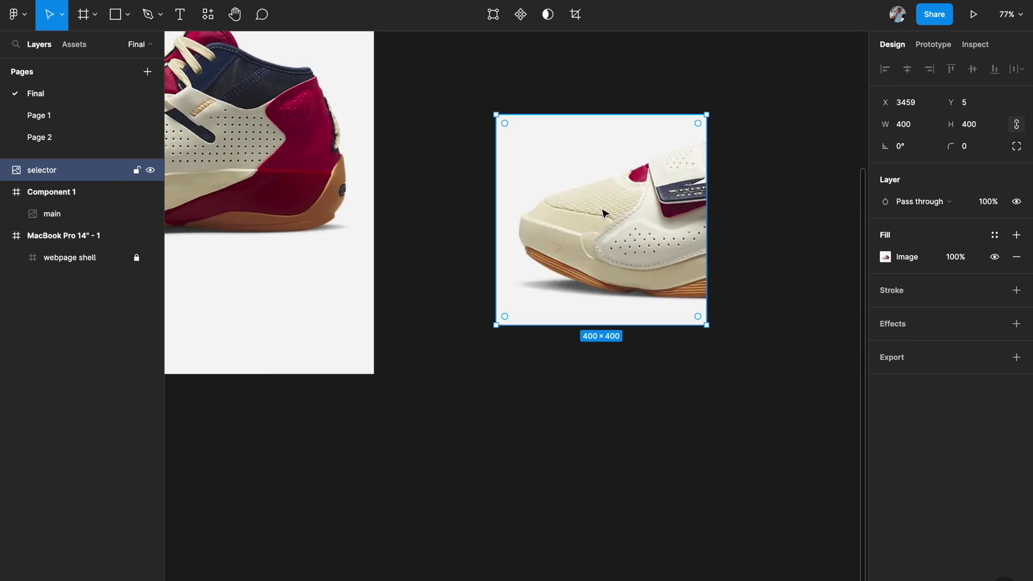
pyautogui.scroll(-2, 604, 213)
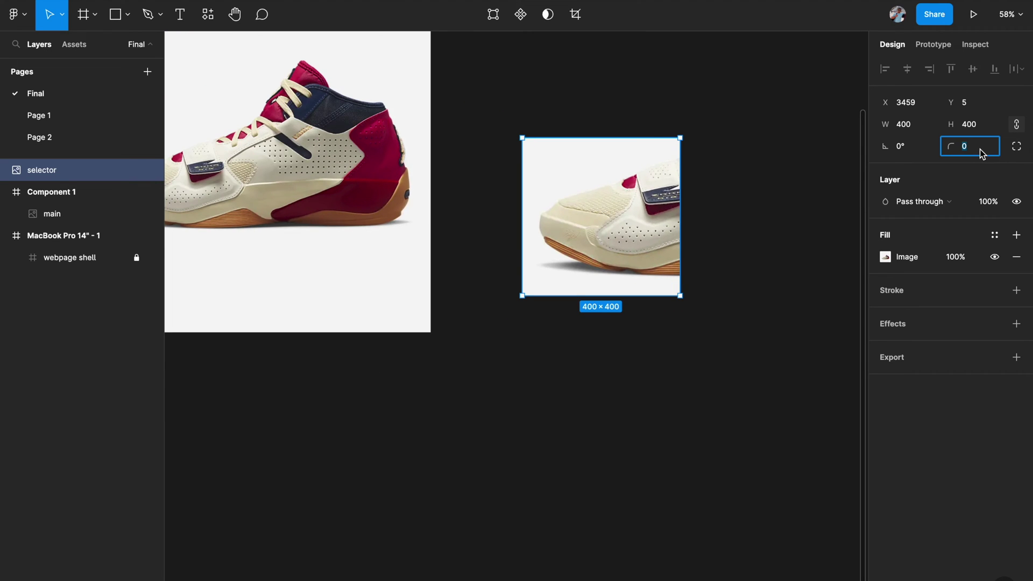
pyautogui.hotkey('shift', 'Up')
pyautogui.hotkey('shift', 'Up')
pyautogui.hotkey('shift', 'Up')
pyautogui.hotkey('shift', 'Up')
pyautogui.hotkey('shift', 'Up')
pyautogui.hotkey('shift', 'Up')
pyautogui.hotkey('shift', 'Up')
pyautogui.hotkey('shift', 'Up')
pyautogui.hotkey('shift', 'Up')
pyautogui.hotkey('shift', 'Up')
pyautogui.hotkey('shift', 'Up')
pyautogui.hotkey('shift', 'Up')
pyautogui.hotkey('shift', 'Up')
pyautogui.hotkey('shift', 'Up')
pyautogui.hotkey('shift', 'Up')
pyautogui.hotkey('shift', 'Up')
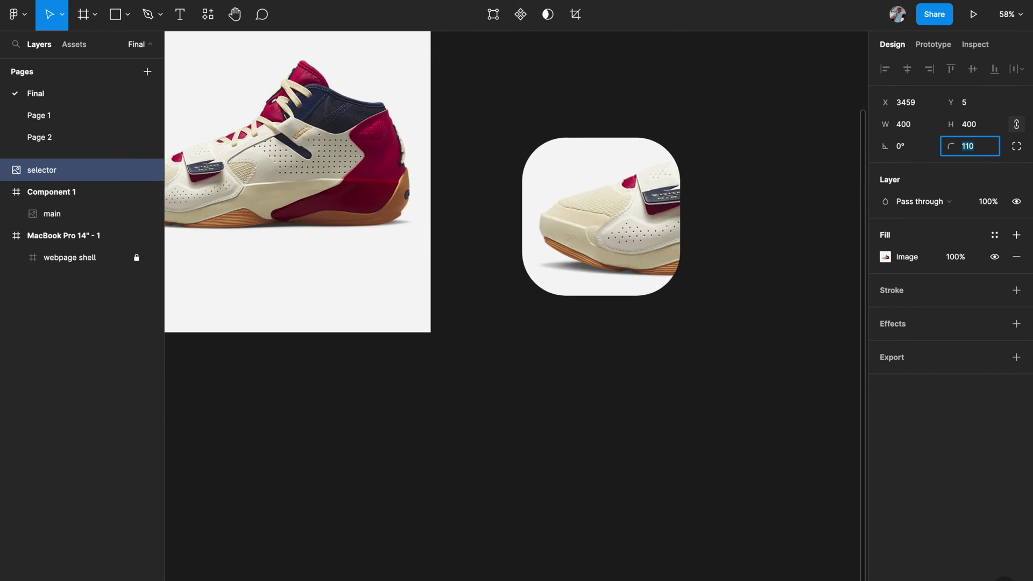
pyautogui.hotkey('shift', 'Up')
pyautogui.hotkey('shift', 'Up')
pyautogui.hotkey('shift', 'Up')
pyautogui.hotkey('shift', 'Up')
pyautogui.hotkey('shift', 'Up')
pyautogui.hotkey('shift', 'Up')
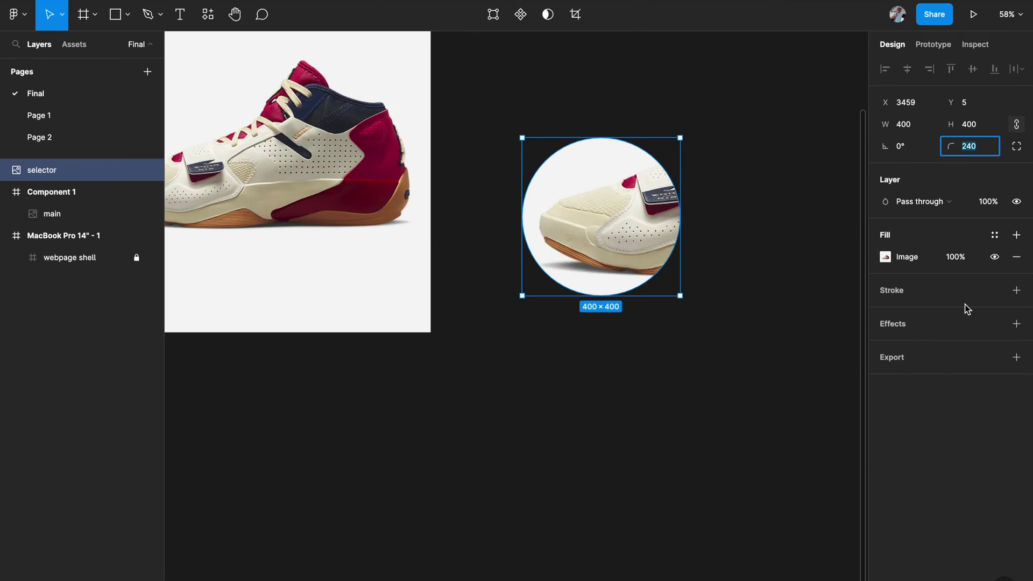
# Step: Add a white (FFFFFF) stroke to the selector circle, aligned to Center with a thickness of 10
pyautogui.click(1017, 291)
pyautogui.click(885, 312)
pyautogui.moveTo(744, 296); pyautogui.dragTo(703, 274)
pyautogui.click(922, 339)
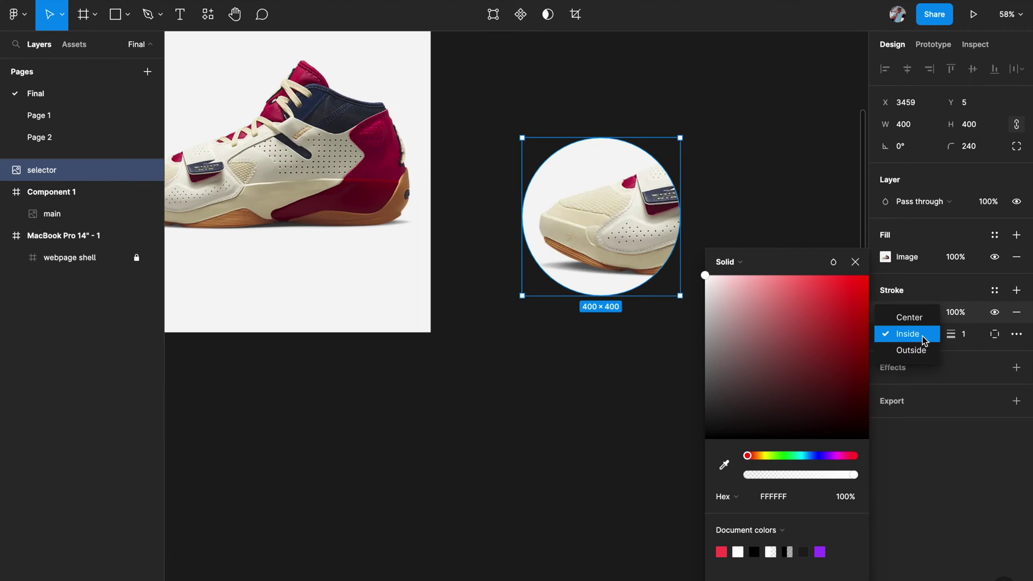
pyautogui.click(910, 317)
pyautogui.click(973, 341)
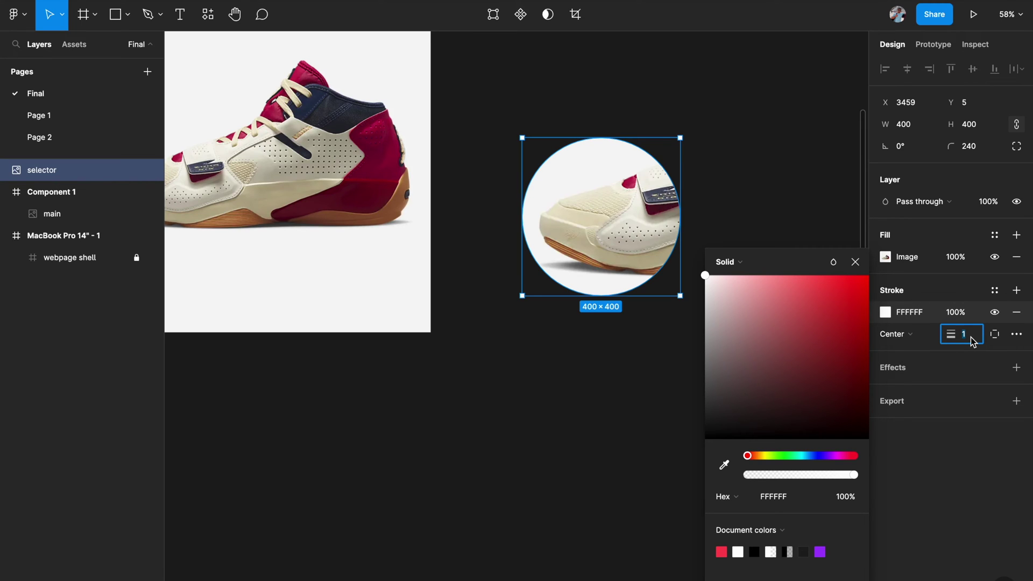
pyautogui.press('Return')
pyautogui.click(676, 436)
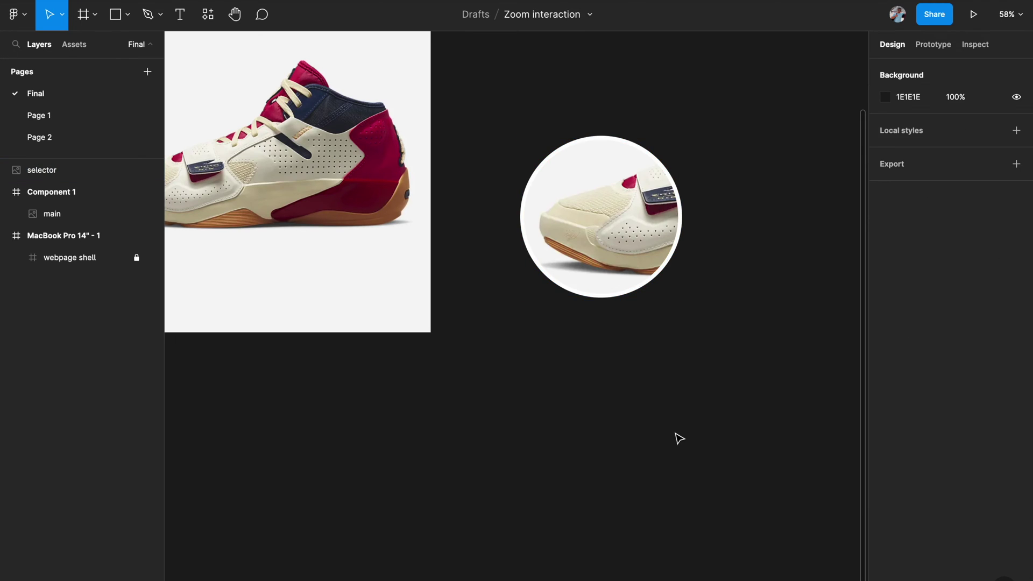
# Step: Place the selector circle back in Component 1 over the toe of the main shoe, at X 0, Y 308
pyautogui.scroll(-2, 676, 436)
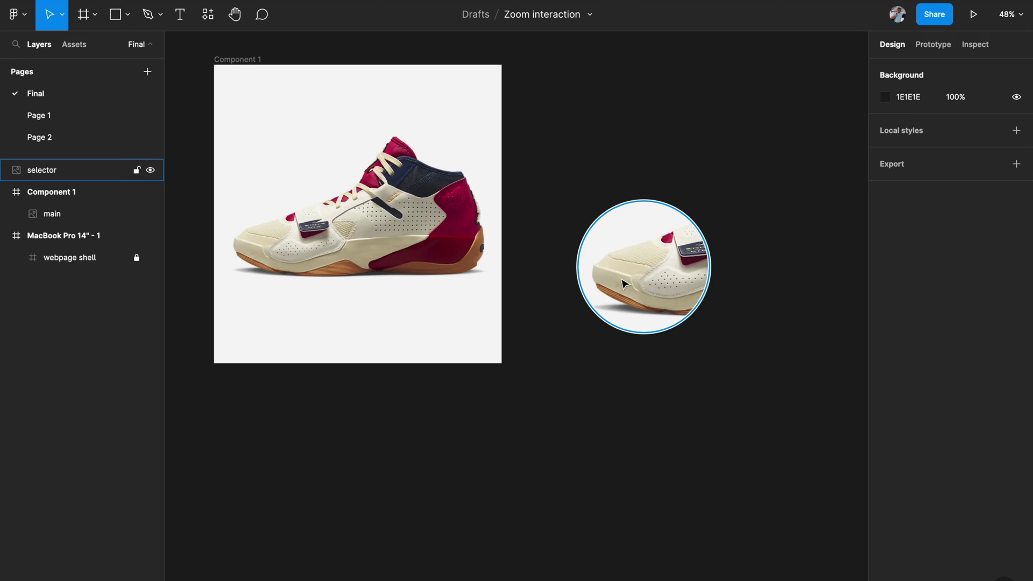
pyautogui.click(669, 251)
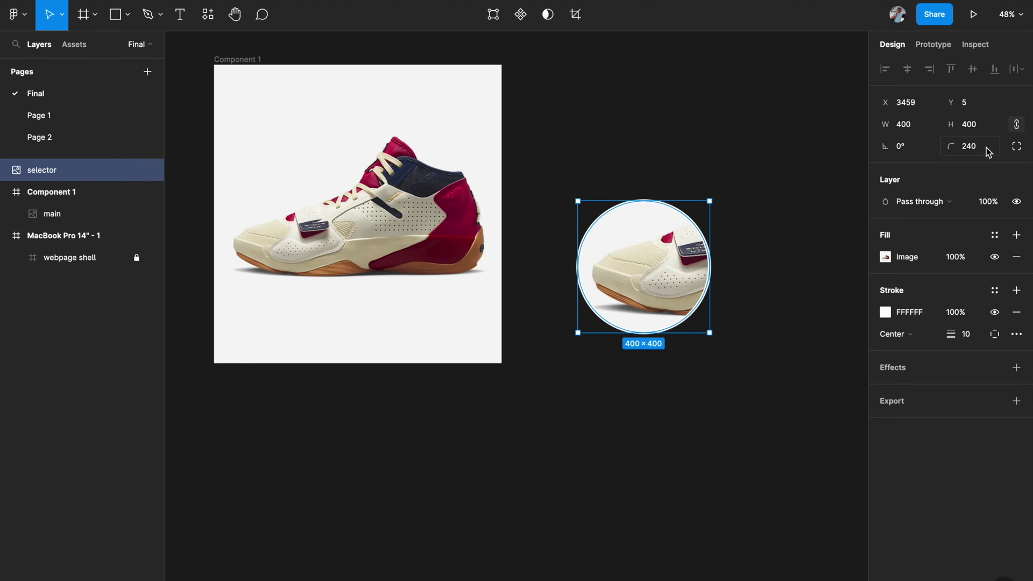
pyautogui.scroll(-2, 770, 244)
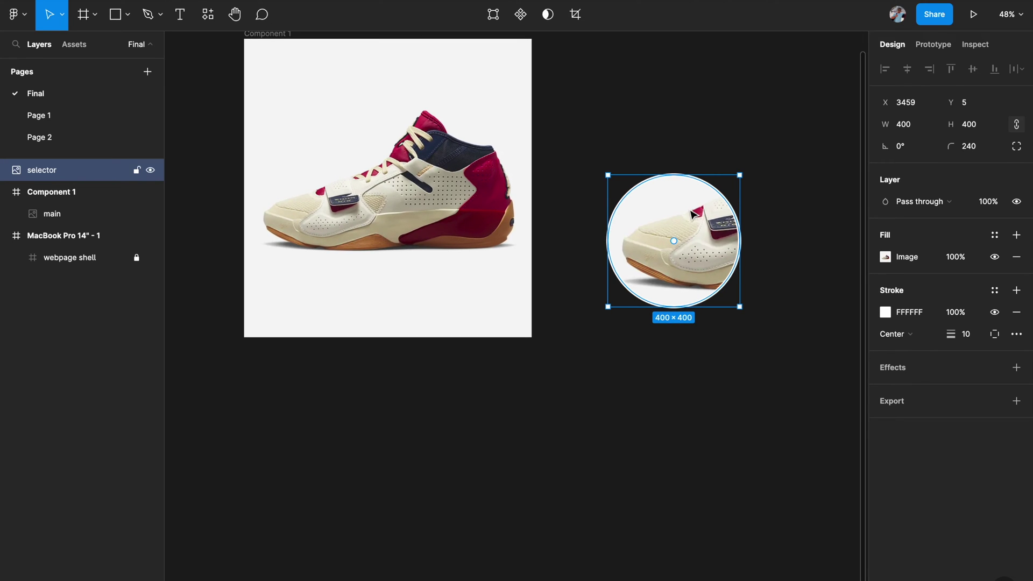
pyautogui.moveTo(693, 215); pyautogui.dragTo(327, 180)
pyautogui.scroll(3, 475, 178)
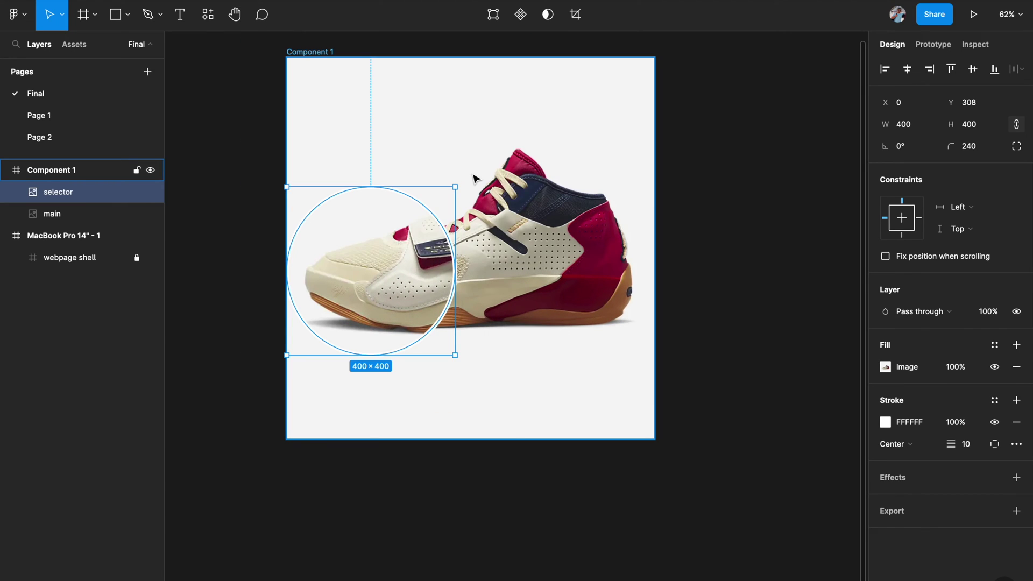
pyautogui.click(718, 228)
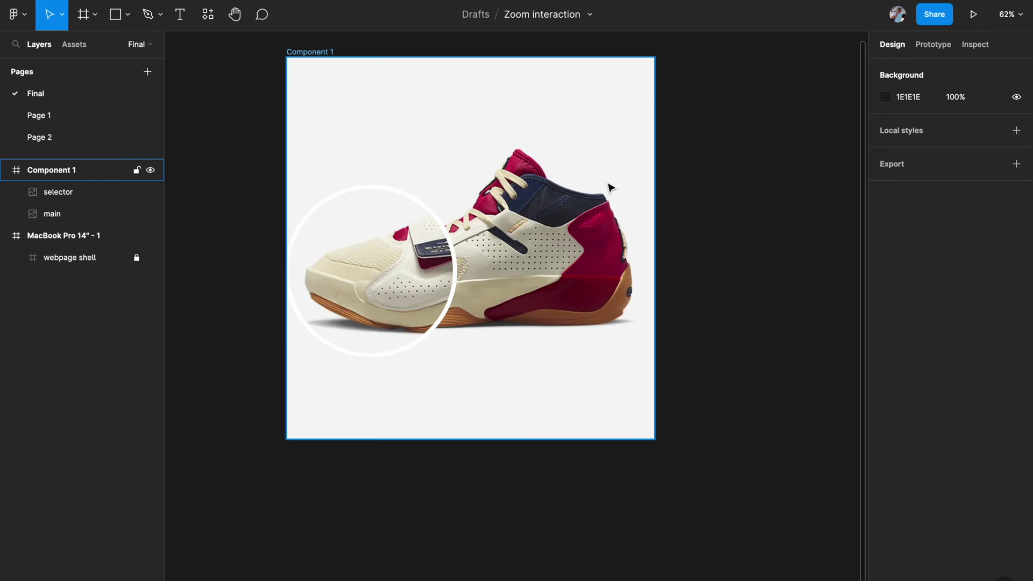
# Step: Duplicate the Component 1 frame with its contents and place the copy beside the original
pyautogui.scroll(-2, 612, 185)
pyautogui.click(271, 116)
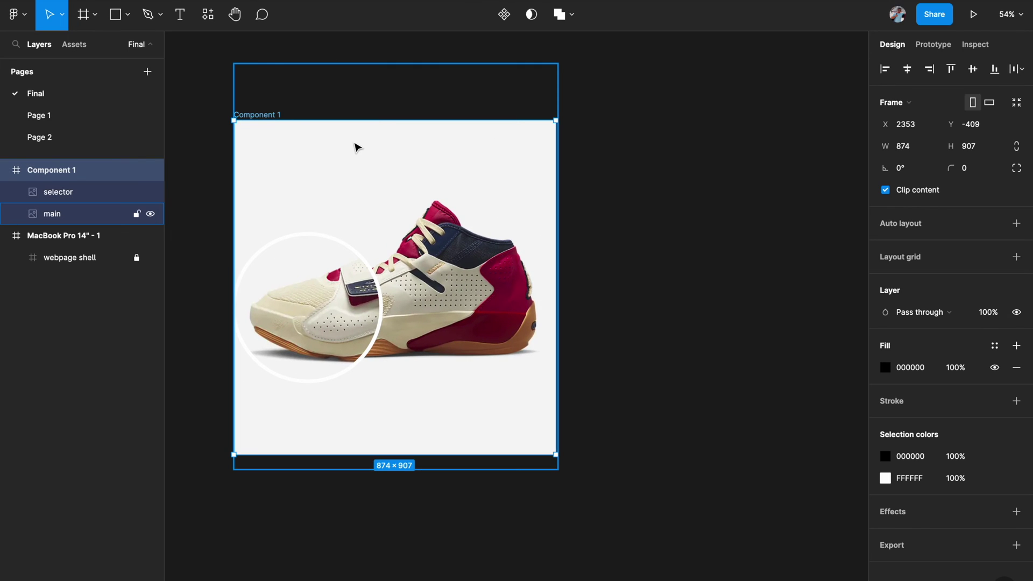
pyautogui.keyDown('alt'); pyautogui.moveTo(353, 166); pyautogui.dragTo(703, 157); pyautogui.keyUp('alt')
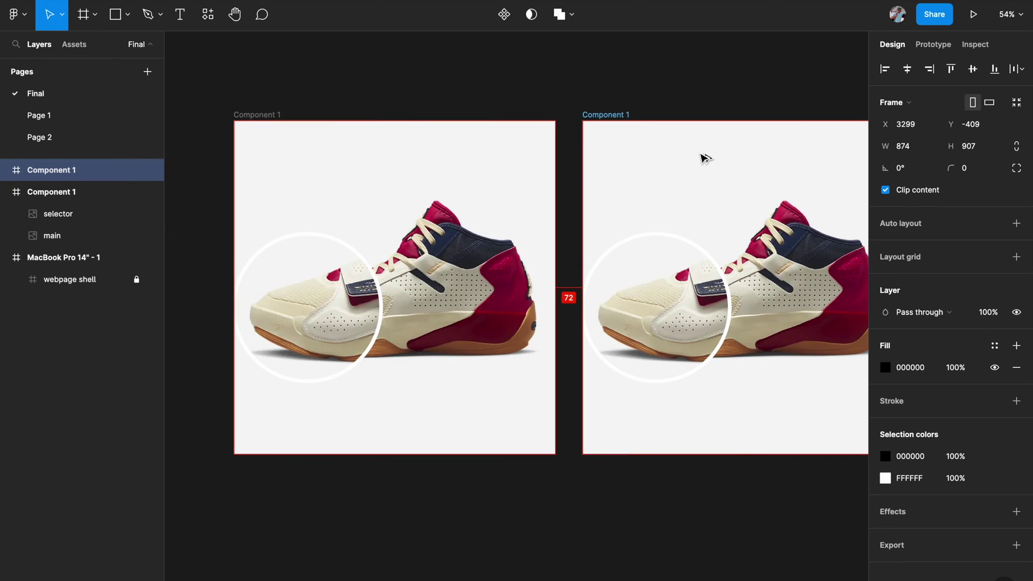
pyautogui.hscroll(2, 703, 158)
pyautogui.hscroll(2, 560, 289)
# Step: Move the selector circle in Component 2 up toward the middle of the shoe, to about X 146, Y 186
pyautogui.click(560, 289)
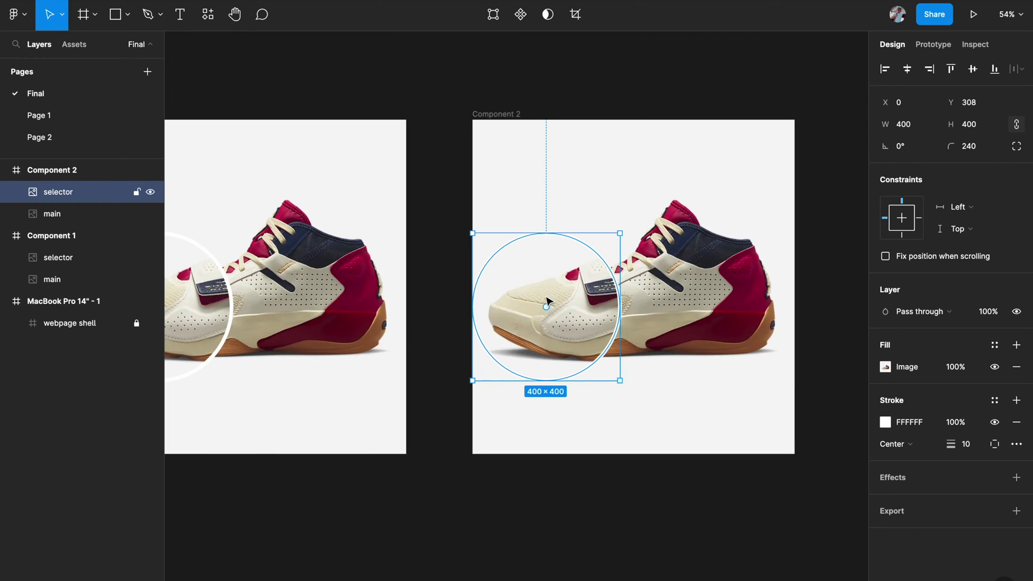
pyautogui.moveTo(553, 292); pyautogui.dragTo(611, 245)
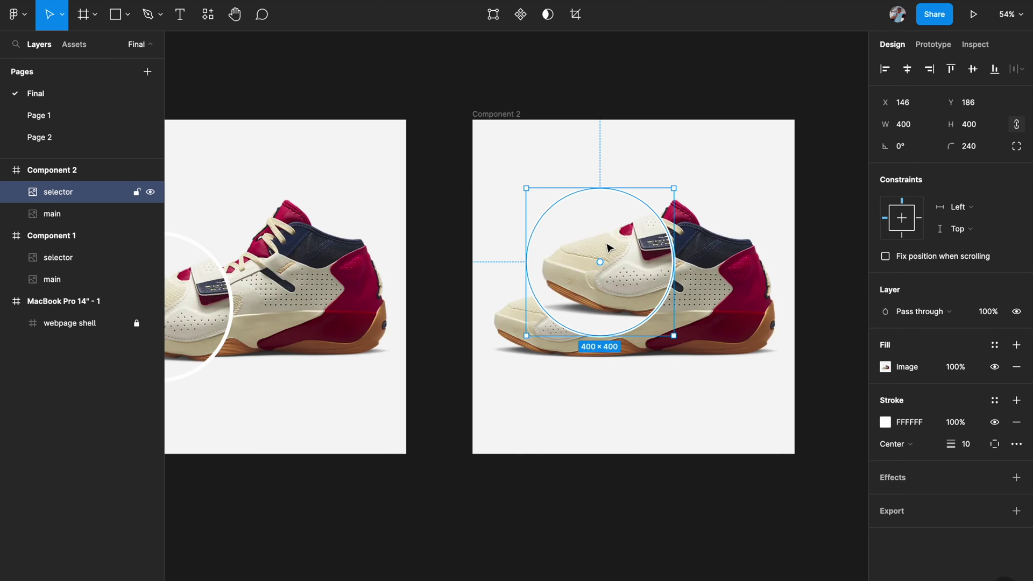
pyautogui.scroll(1, 608, 247)
pyautogui.hscroll(1, 608, 247)
pyautogui.scroll(3, 609, 247)
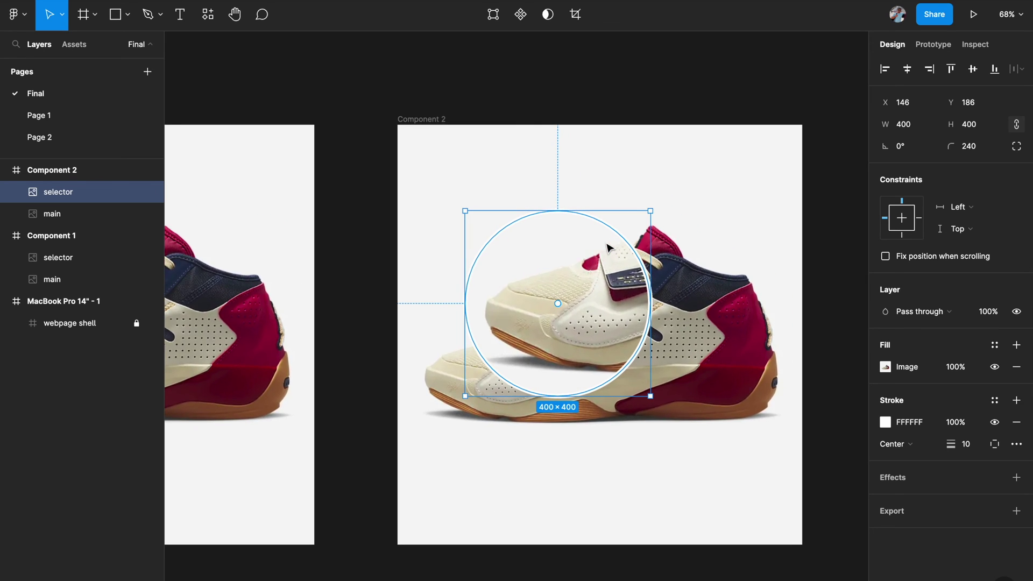
pyautogui.scroll(1, 607, 248)
pyautogui.hscroll(1, 607, 248)
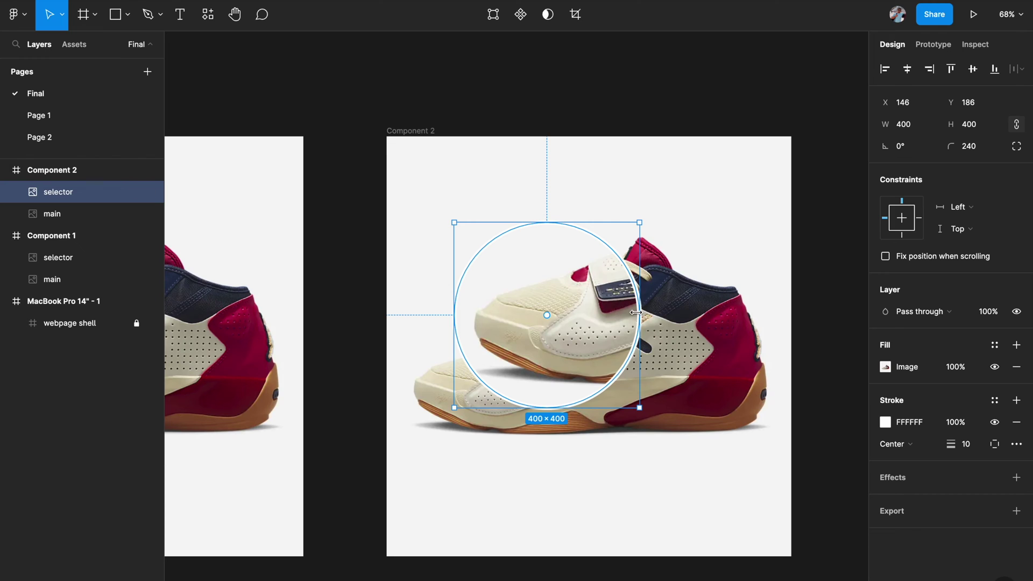
# Step: Re-crop the selector in Component 2 from both sides so its 400 × 400 circle frames the middle of the shoe
pyautogui.moveTo(637, 312); pyautogui.dragTo(734, 312)
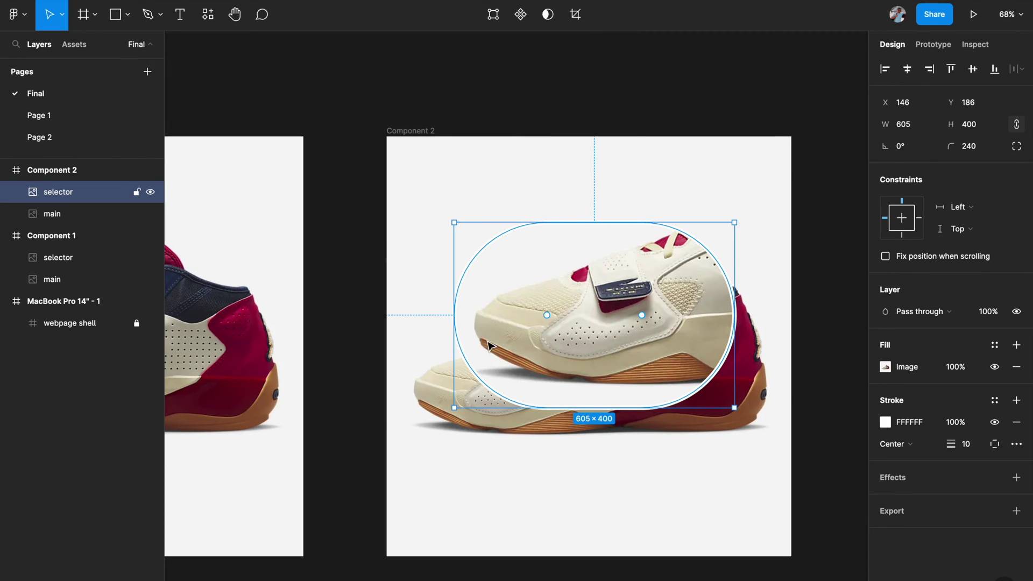
pyautogui.moveTo(455, 324); pyautogui.dragTo(559, 313)
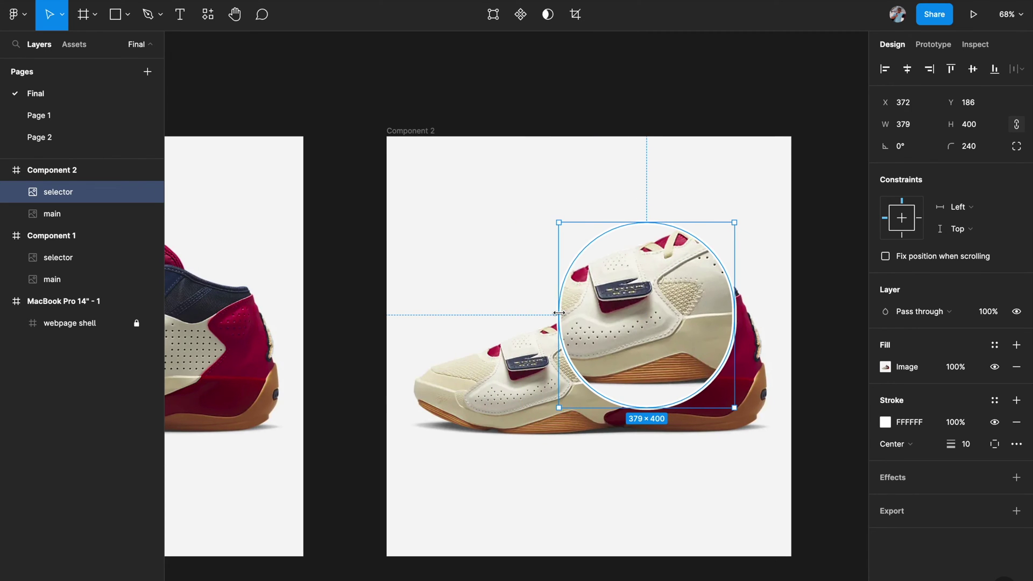
pyautogui.scroll(2, 559, 313)
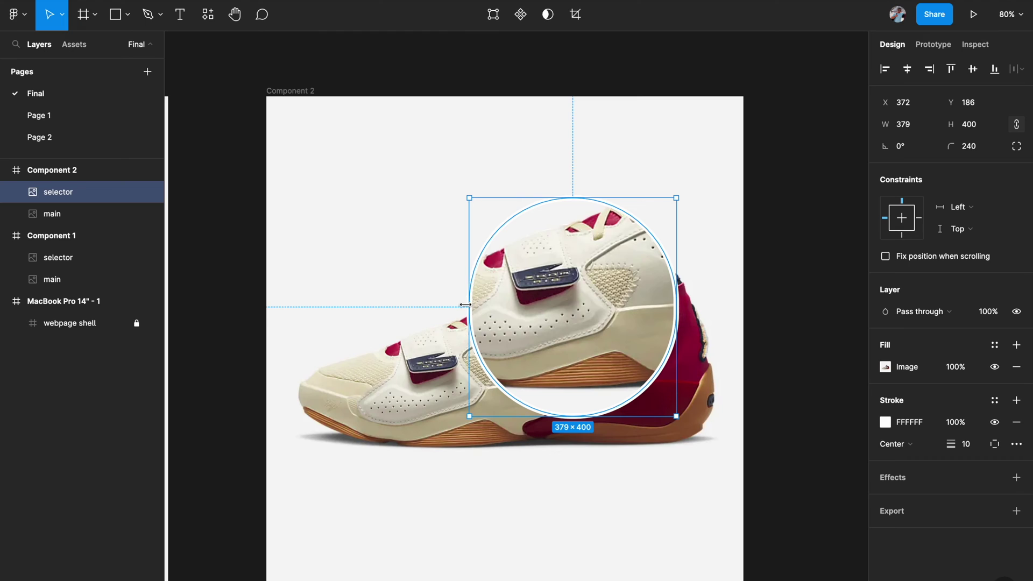
pyautogui.moveTo(465, 305); pyautogui.dragTo(459, 305)
pyautogui.moveTo(678, 284); pyautogui.dragTo(683, 284)
# Step: Move the selector circle in Component 2 over the middle of the main shoe, to about X 214, Y 197
pyautogui.scroll(-2, 683, 283)
pyautogui.moveTo(594, 311); pyautogui.dragTo(538, 316)
pyautogui.scroll(-2, 538, 316)
pyautogui.hscroll(-5, 537, 317)
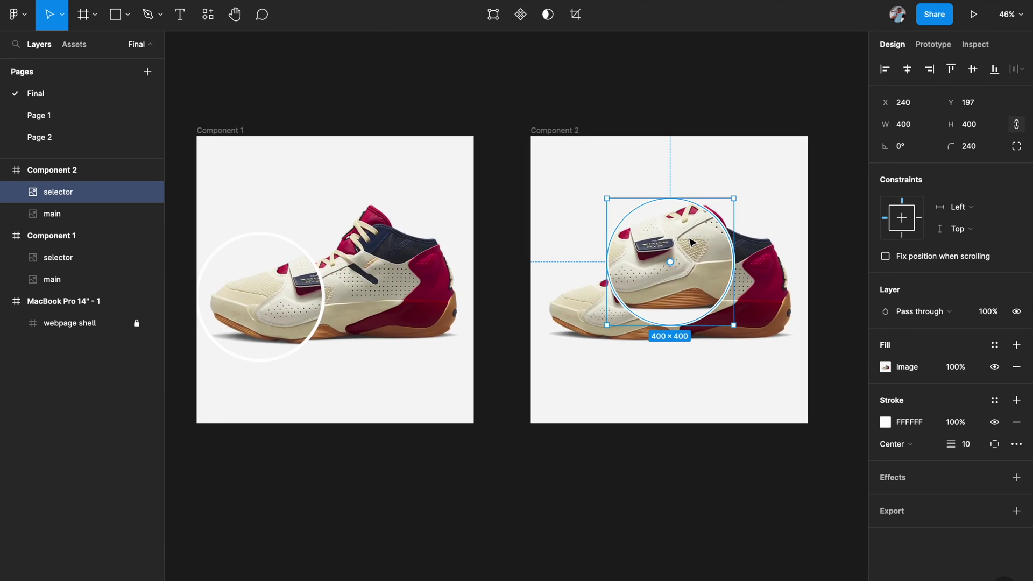
pyautogui.scroll(3, 691, 242)
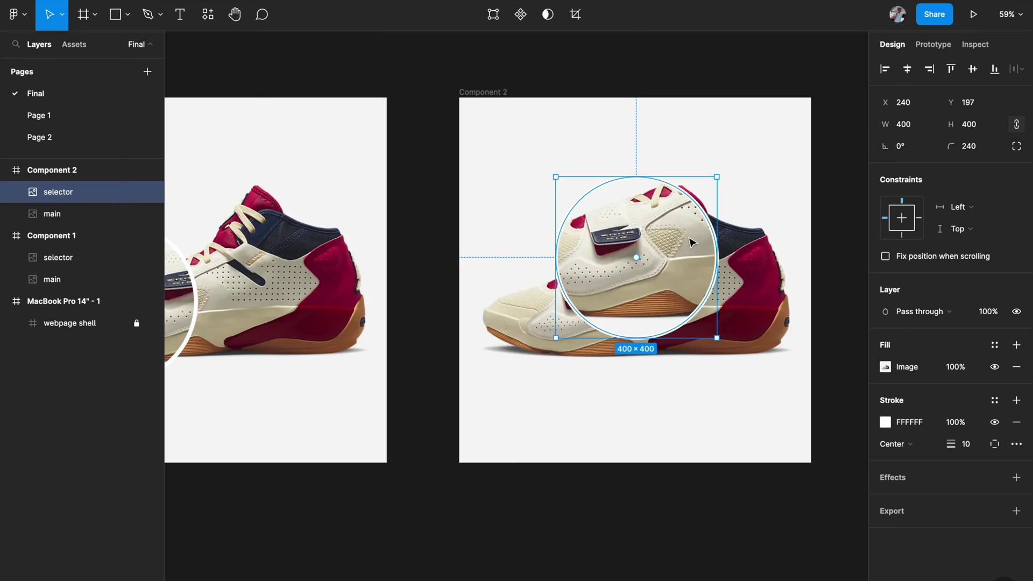
pyautogui.hscroll(2, 691, 242)
pyautogui.scroll(-1, 691, 243)
pyautogui.scroll(-2, 591, 191)
pyautogui.moveTo(616, 258); pyautogui.dragTo(608, 259)
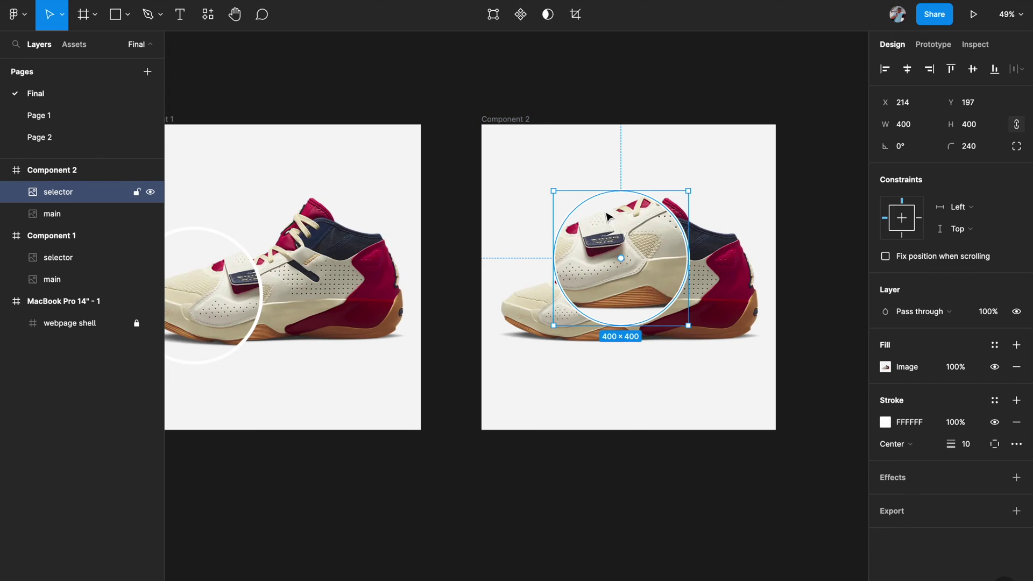
pyautogui.scroll(-3, 696, 255)
pyautogui.click(358, 282)
pyautogui.click(636, 251)
pyautogui.scroll(2, 629, 266)
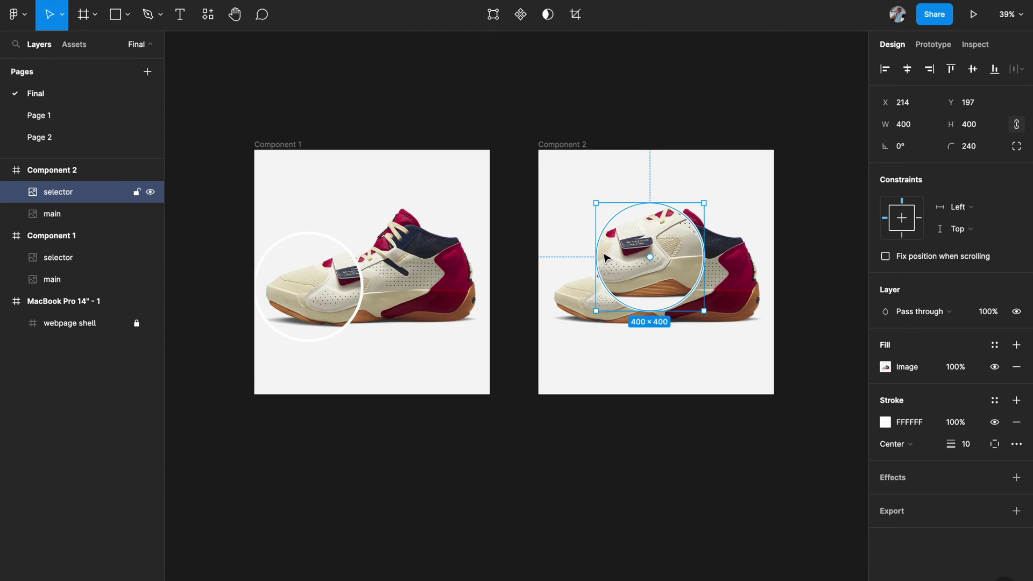
pyautogui.hscroll(2, 607, 257)
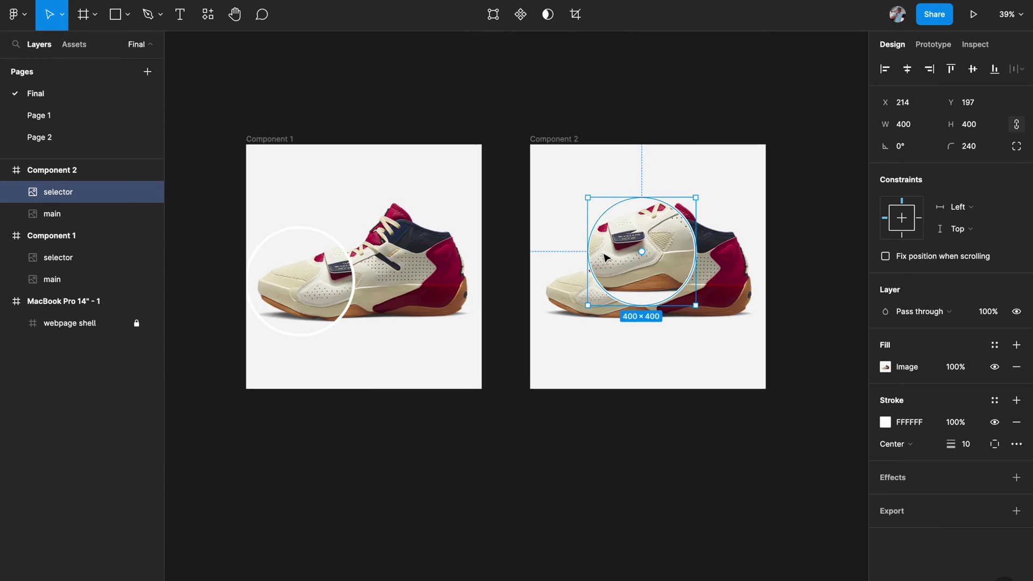
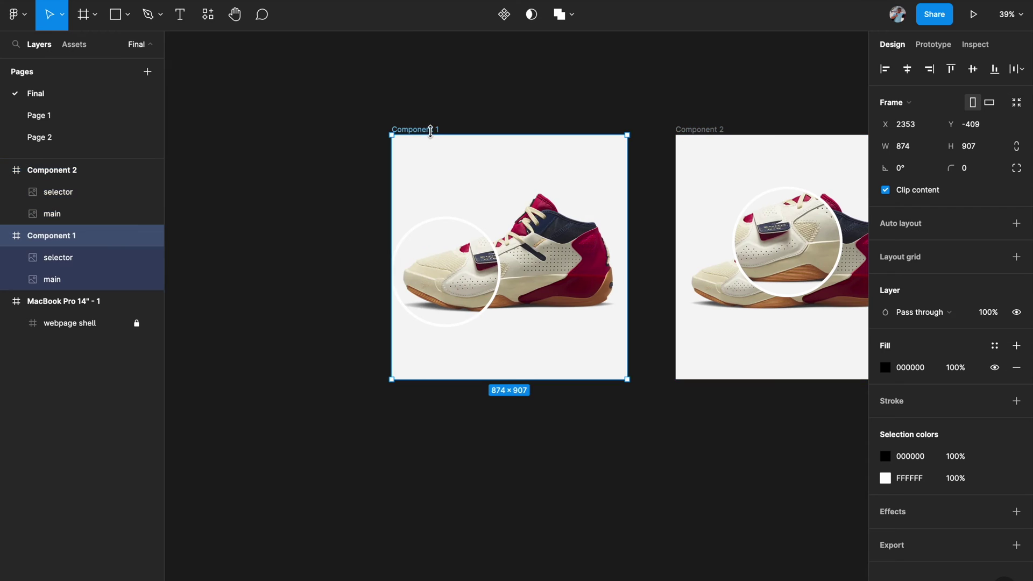
# Step: Draw an 874 × 907 rectangle covering the whole Component 1 frame
pyautogui.keyDown('ctrl'); pyautogui.scroll(2, 447, 222); pyautogui.keyUp('ctrl')
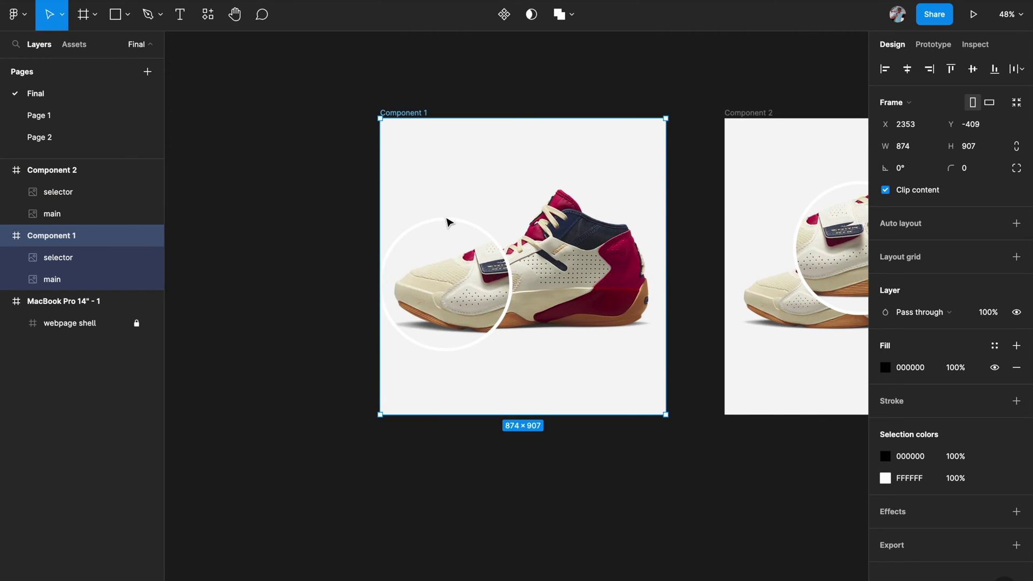
pyautogui.press('r')
pyautogui.moveTo(380, 120); pyautogui.dragTo(667, 418)
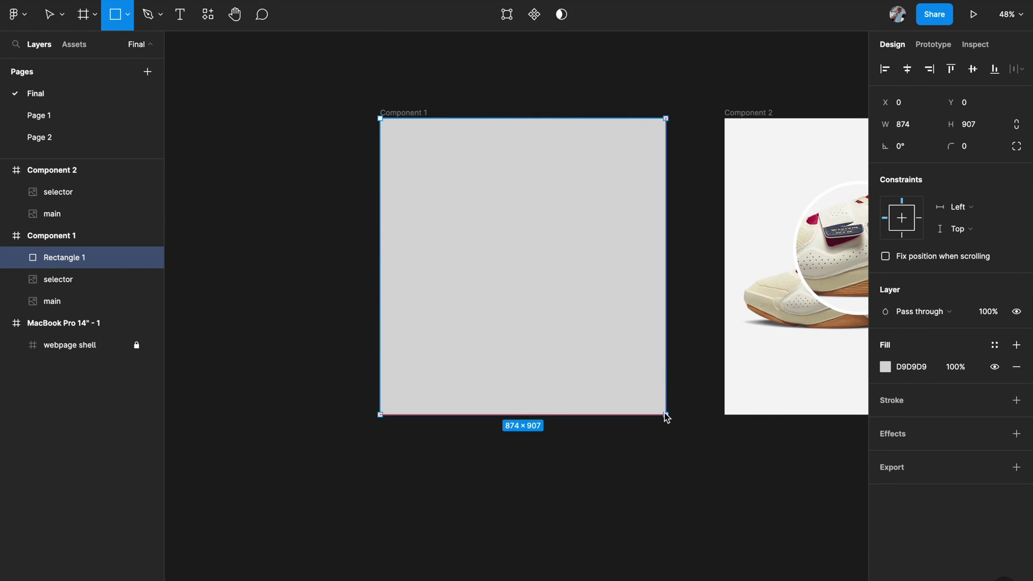
# Step: Place the new rectangle below the selector layer in Component 1 and rename it blur
pyautogui.moveTo(72, 258); pyautogui.dragTo(66, 285)
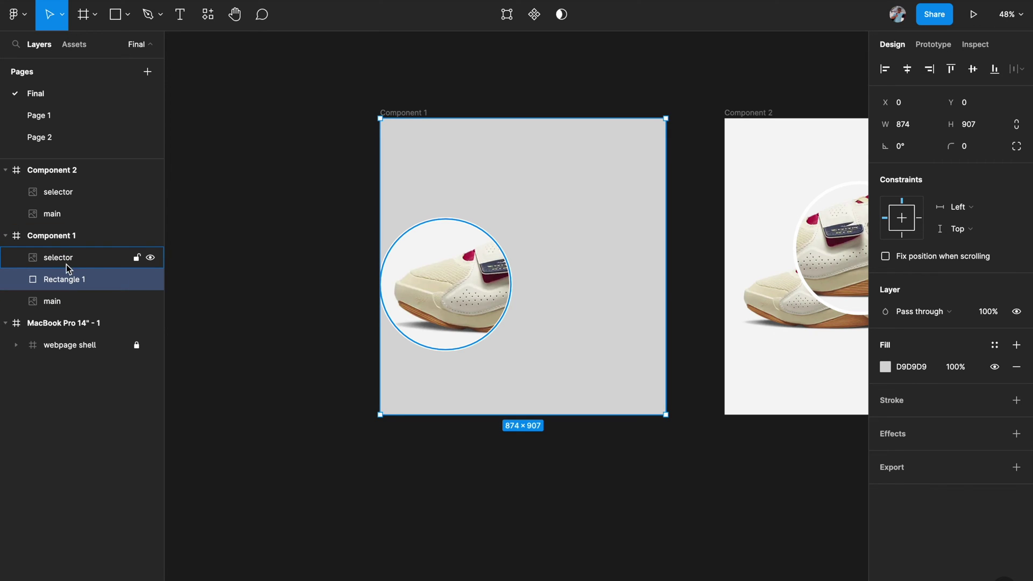
pyautogui.doubleClick(68, 281)
pyautogui.write('blur')
pyautogui.press('Return')
# Step: Fill the blur layer with white (FFFFFF) and add a Background blur effect to it
pyautogui.click(886, 366)
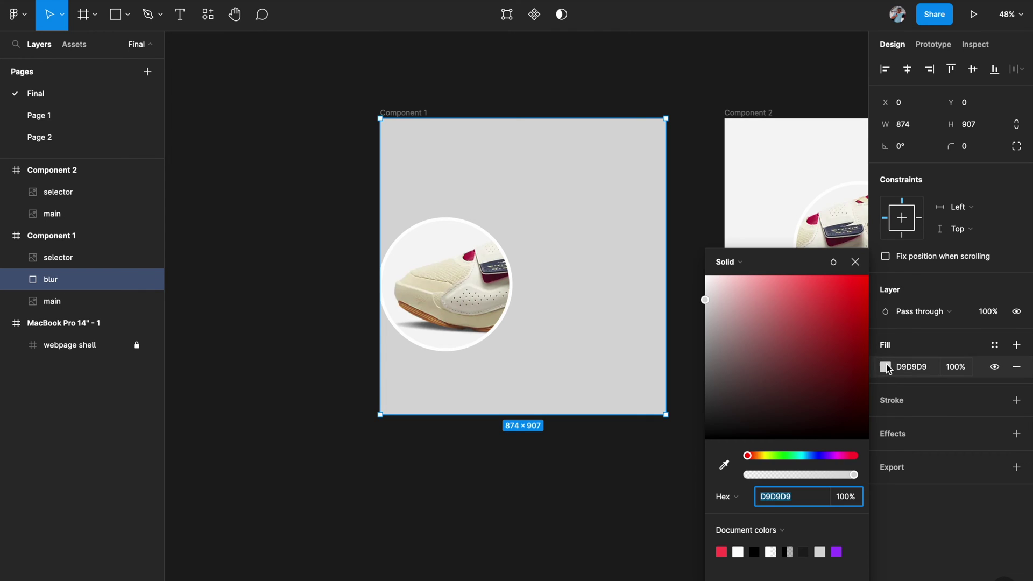
pyautogui.moveTo(752, 308); pyautogui.dragTo(702, 272)
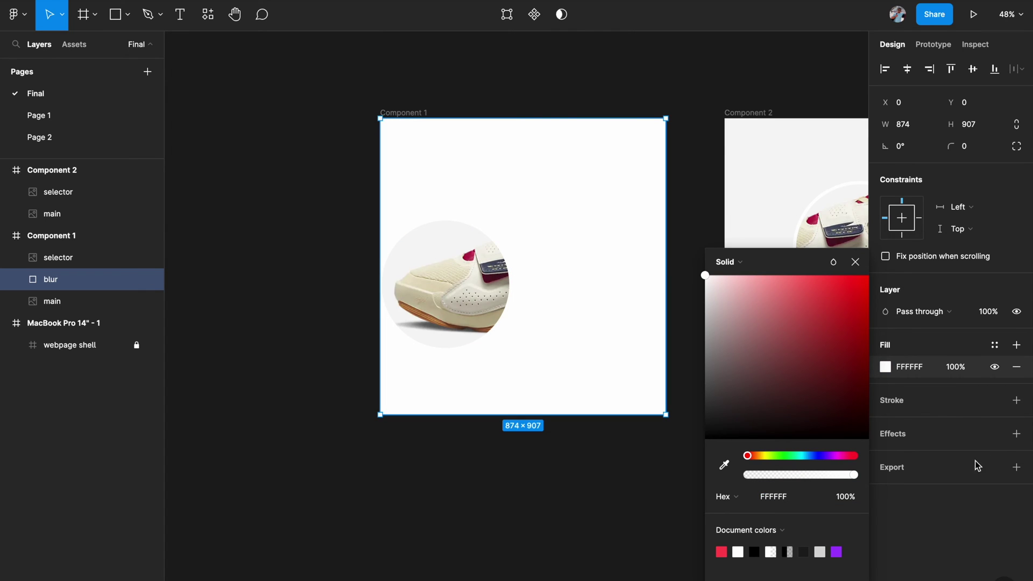
pyautogui.click(1019, 436)
pyautogui.click(961, 458)
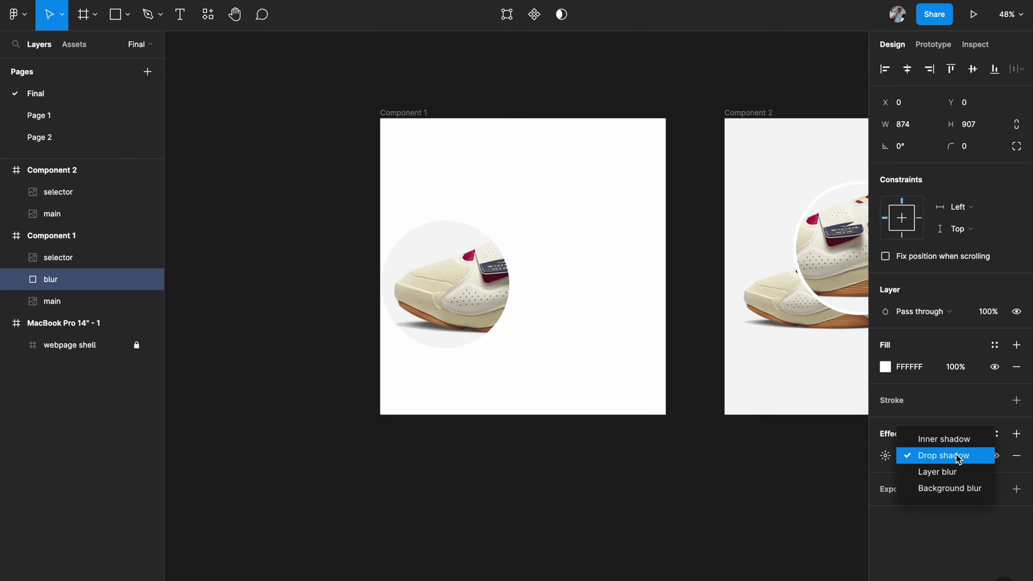
pyautogui.click(944, 490)
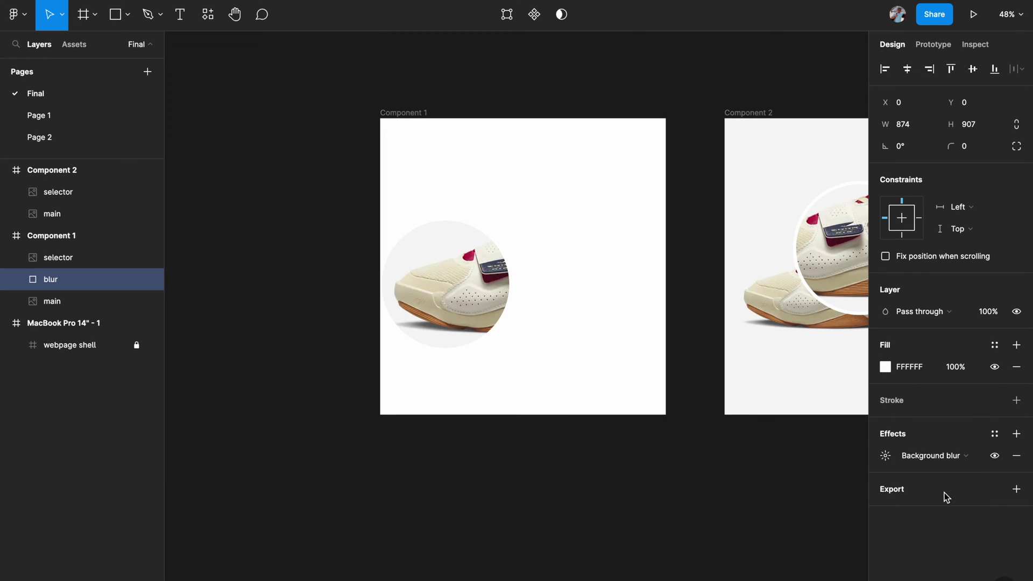
# Step: Try fill opacities of 80%, 50%, 30% and 40% on the blur layer
pyautogui.click(958, 370)
pyautogui.write('70')
pyautogui.press('Return')
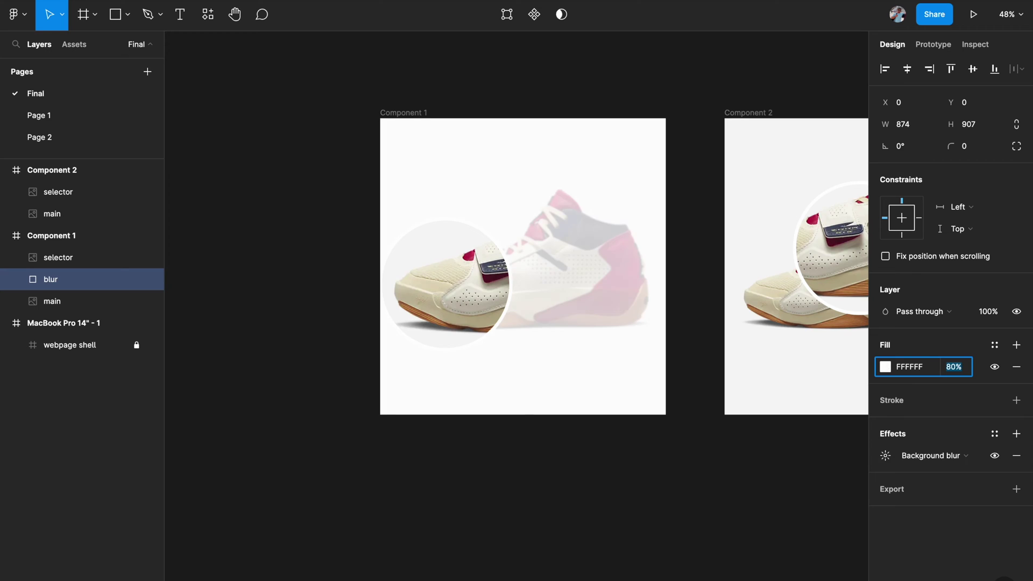
pyautogui.write('50')
pyautogui.press('Return')
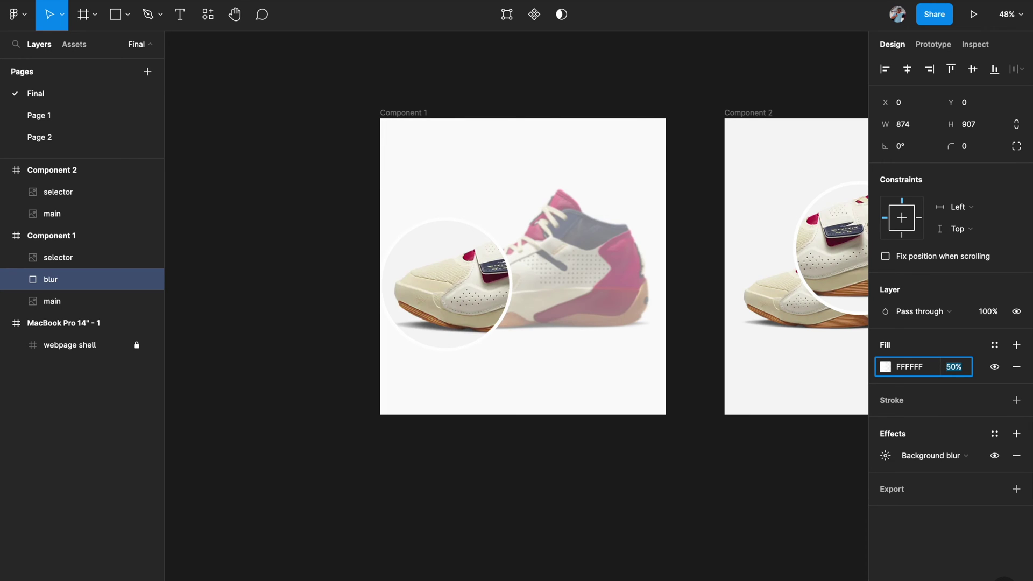
pyautogui.write('30')
pyautogui.press('Return')
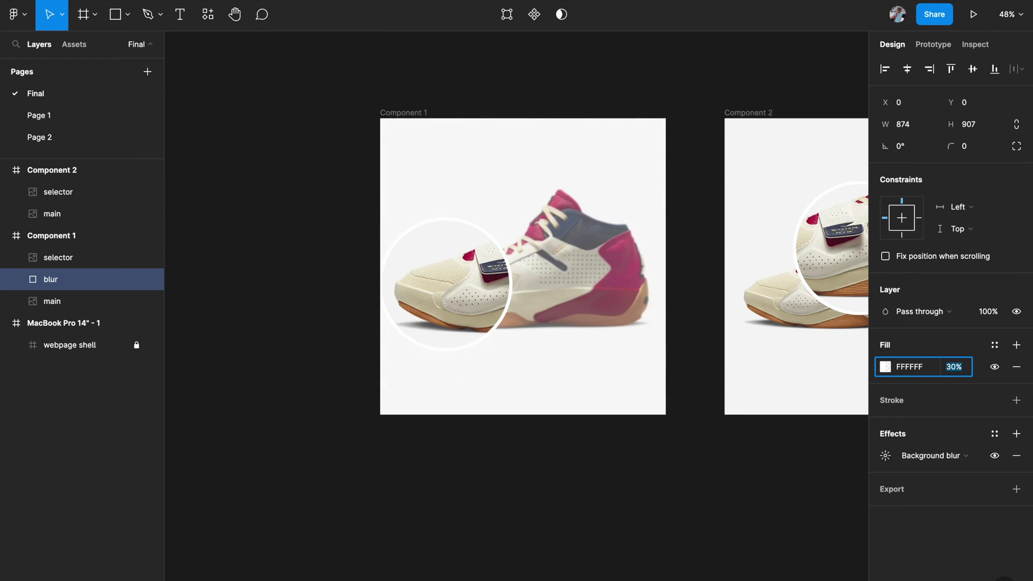
pyautogui.write('40')
pyautogui.press('Return')
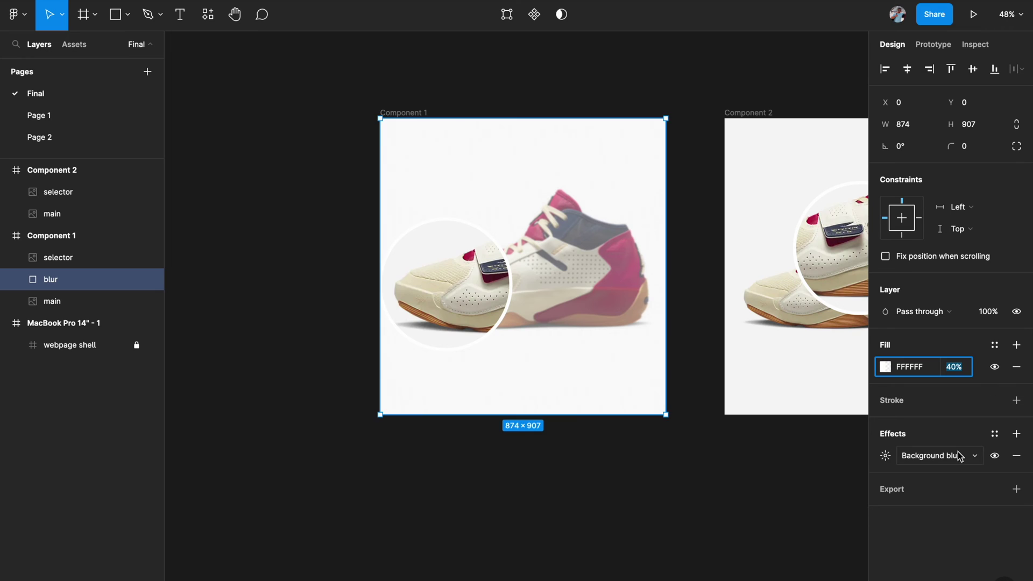
# Step: Set the background blur amount to 34 and the blur layer's fill opacity to 10%
pyautogui.click(885, 457)
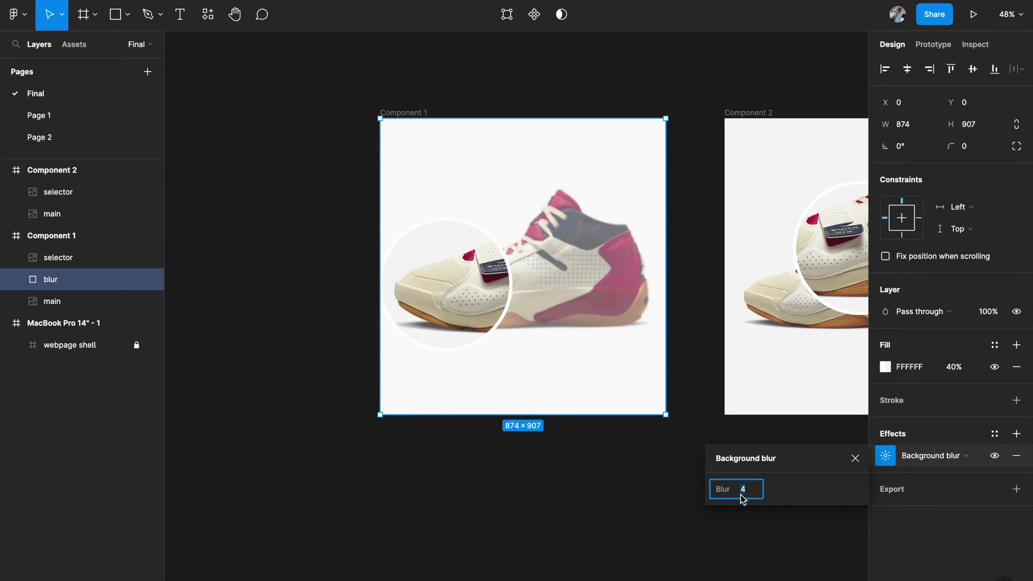
pyautogui.write('34')
pyautogui.press('Return')
pyautogui.click(954, 367)
pyautogui.write('20')
pyautogui.press('Return')
pyautogui.write('10')
pyautogui.press('Return')
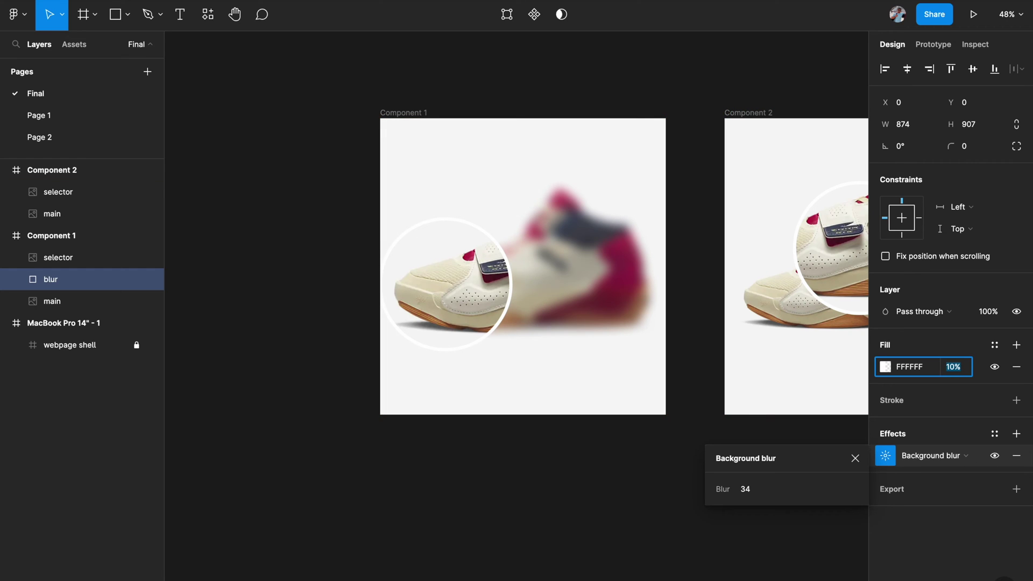
# Step: Set the background blur amount to 31, close the effect settings and deselect the layer
pyautogui.click(756, 491)
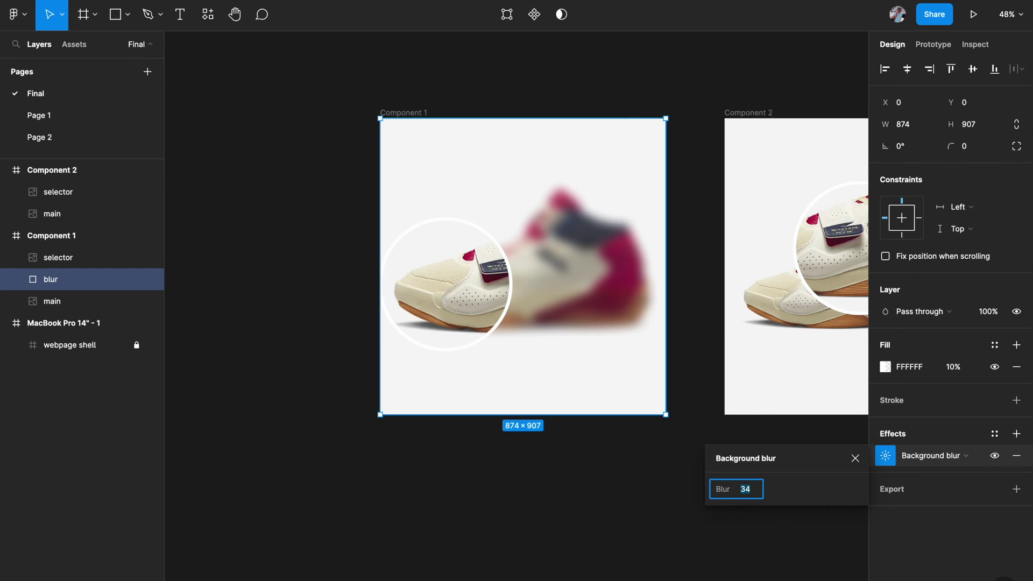
pyautogui.write('31')
pyautogui.press('Return')
pyautogui.click(856, 458)
pyautogui.click(700, 514)
# Step: Move the selector circle in Component 1 slightly inward over the shoe's toe, to about X 37, Y 298
pyautogui.moveTo(452, 316); pyautogui.dragTo(463, 311)
pyautogui.keyDown('ctrl'); pyautogui.scroll(-2, 463, 312); pyautogui.keyUp('ctrl')
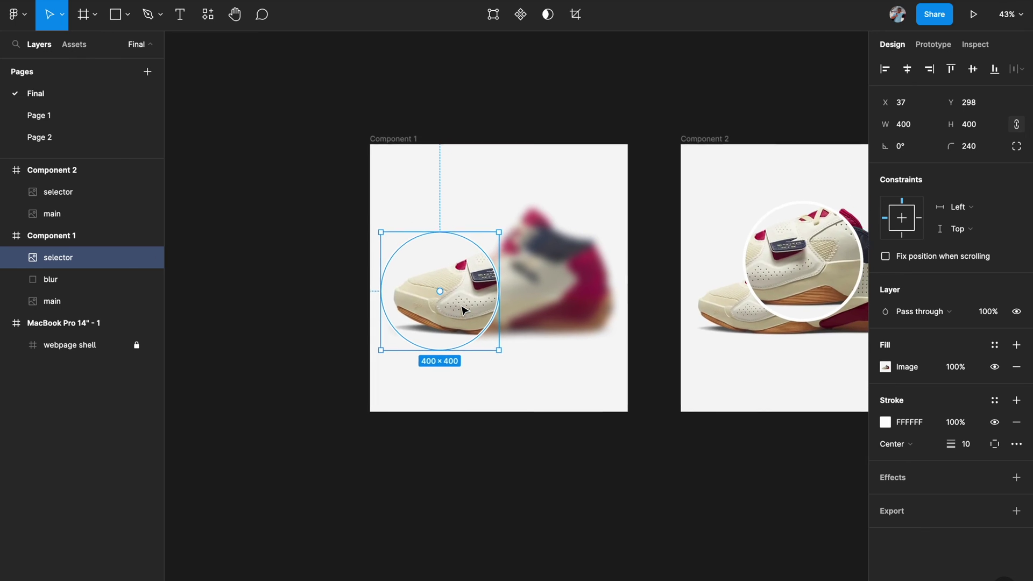
pyautogui.press('Escape')
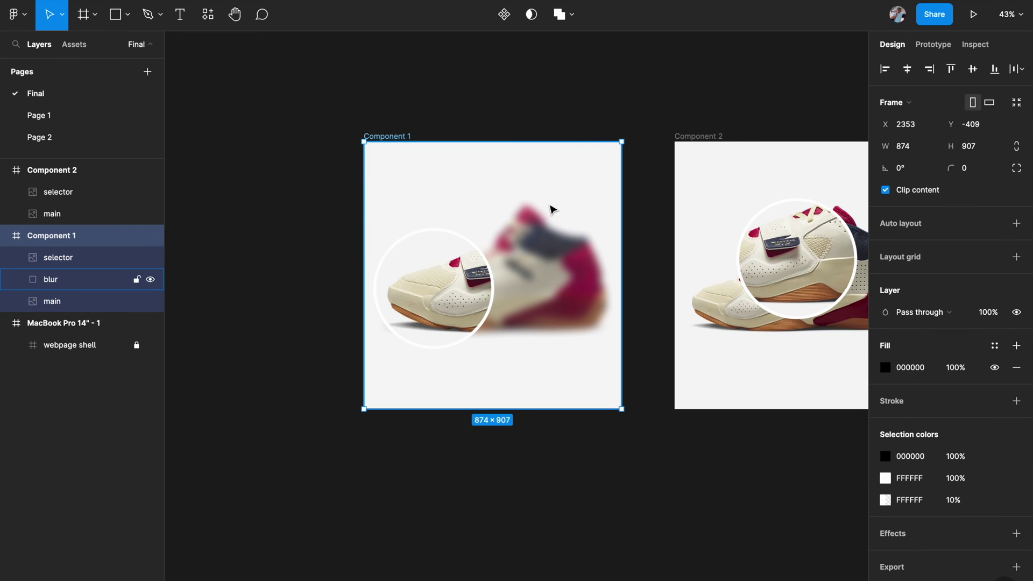
# Step: Copy the blur layer from Component 1 into Component 2 and place it below the selector layer
pyautogui.click(76, 279)
pyautogui.hscroll(1, 285, 281)
pyautogui.hscroll(4, 285, 281)
pyautogui.click(501, 167)
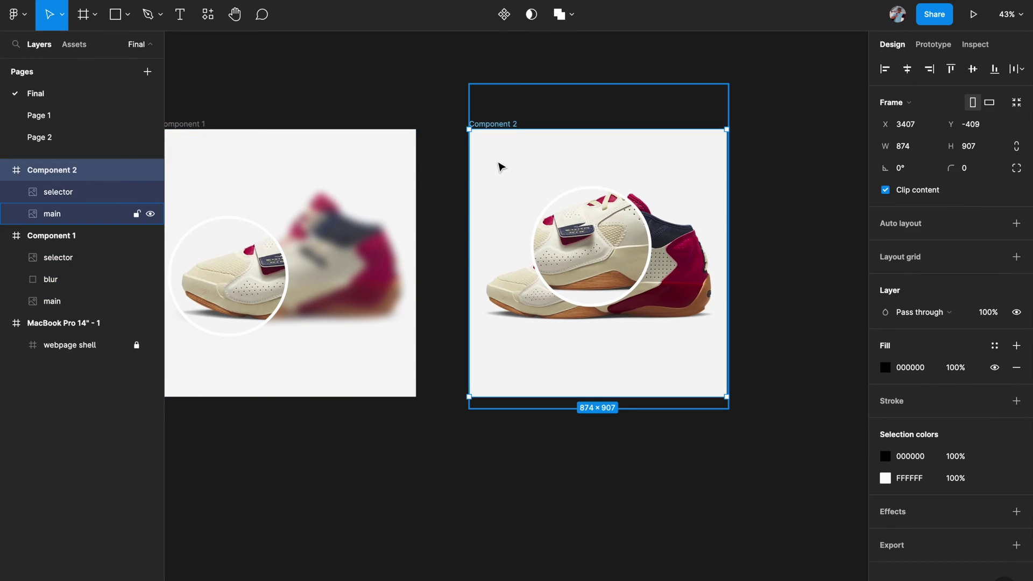
pyautogui.hotkey('ctrl', 'v')
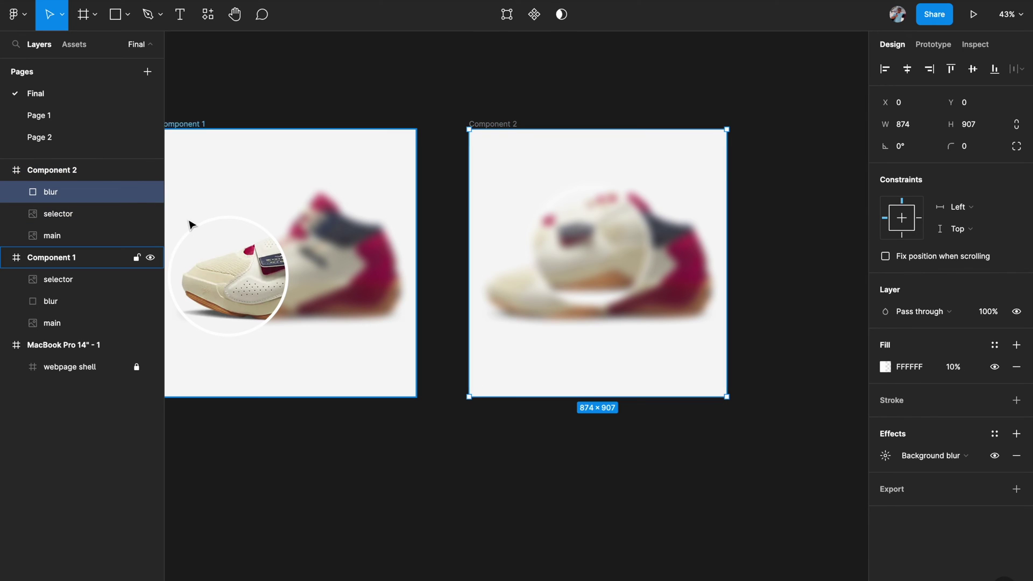
pyautogui.moveTo(82, 192); pyautogui.dragTo(78, 223)
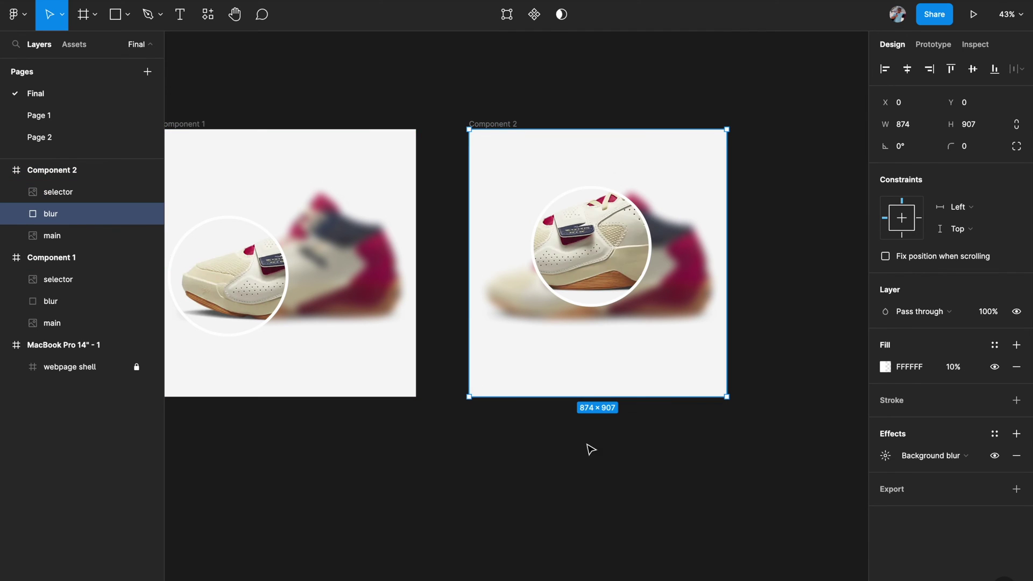
pyautogui.click(601, 457)
# Step: Move the selector circle in Component 2 down over the middle of the shoe, to about X 208, Y 276
pyautogui.hotkey('shift', '1')
pyautogui.moveTo(629, 294); pyautogui.dragTo(628, 311)
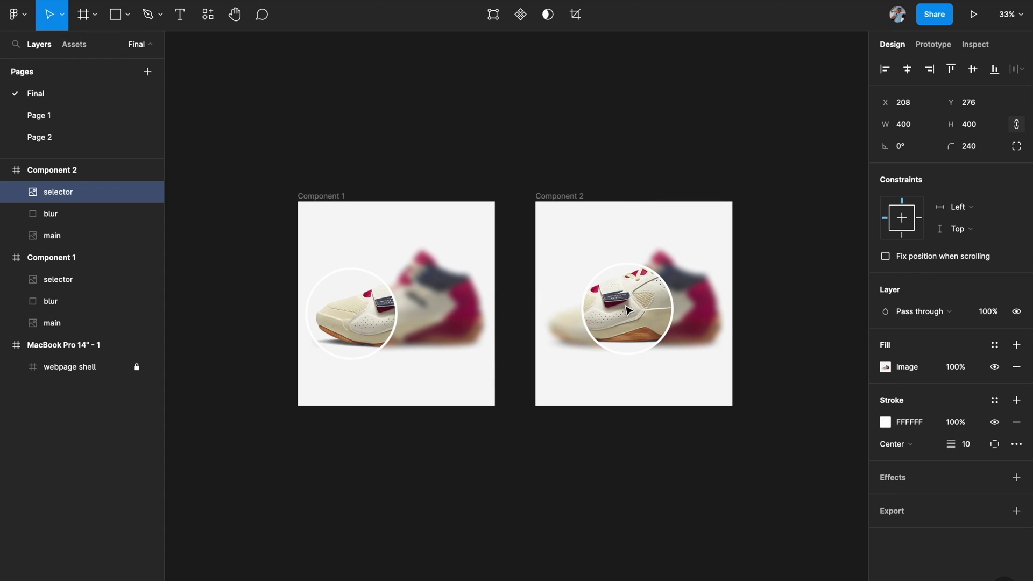
pyautogui.click(778, 300)
# Step: Review the Component 1 and Component 2 frames and the selector positions across the zoom 01 to zoom 09 frames
pyautogui.hscroll(-2, 779, 302)
pyautogui.scroll(-2, 778, 301)
pyautogui.scroll(5, 544, 341)
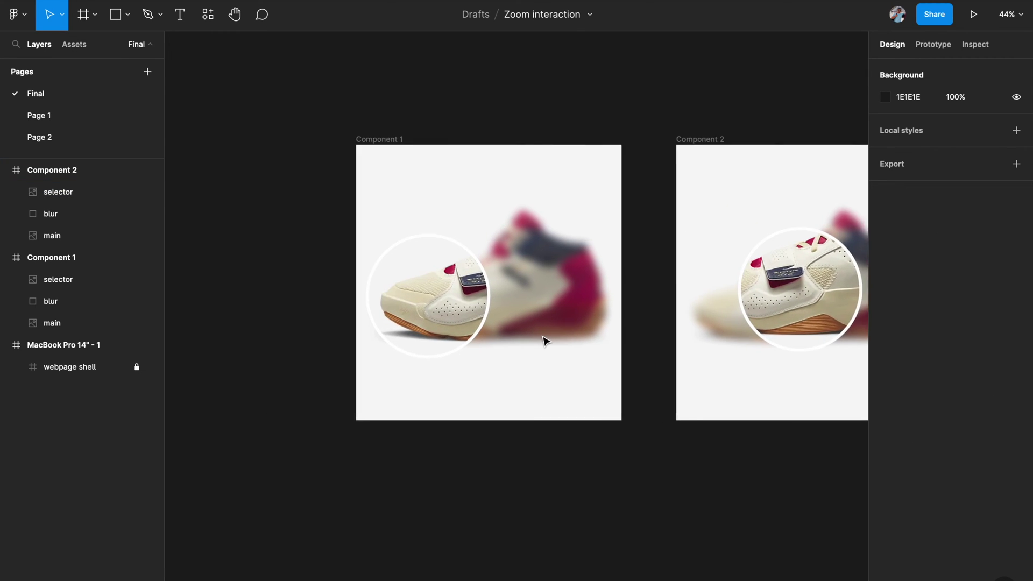
pyautogui.click(433, 271)
pyautogui.hscroll(3, 484, 251)
pyautogui.press('Escape')
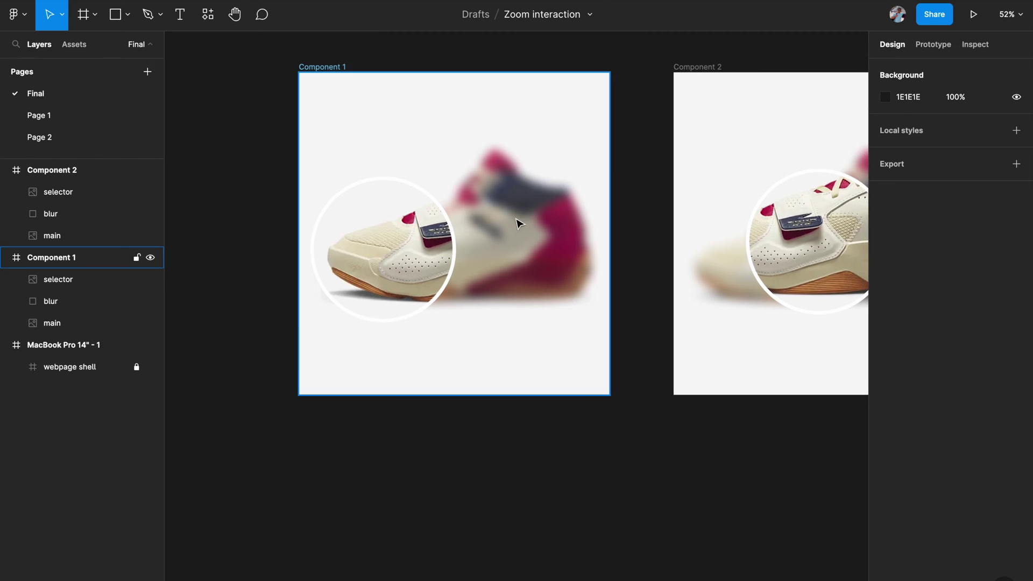
pyautogui.scroll(-3, 533, 203)
pyautogui.hscroll(-5, 533, 203)
pyautogui.hscroll(8, 533, 204)
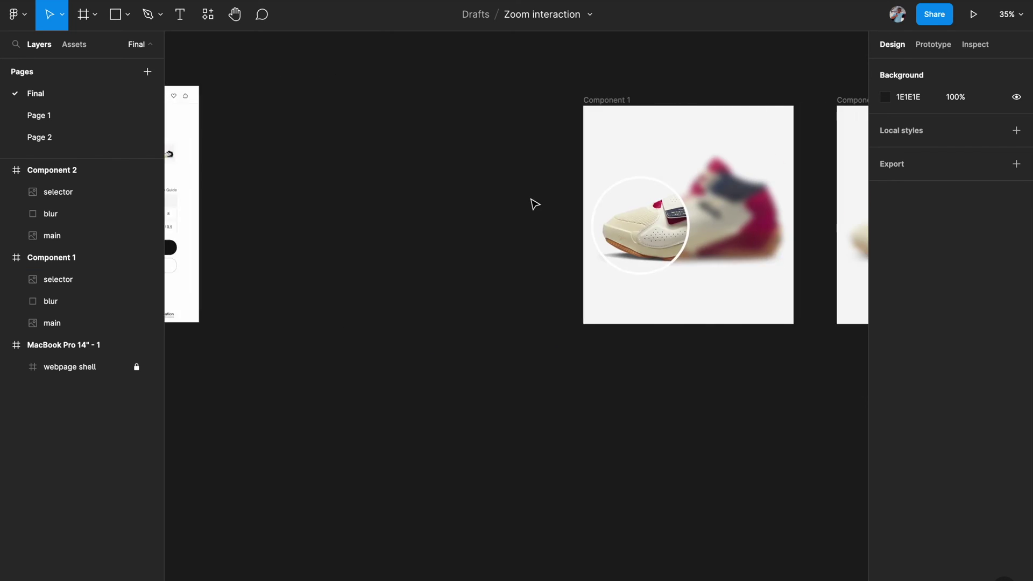
pyautogui.scroll(5, 534, 204)
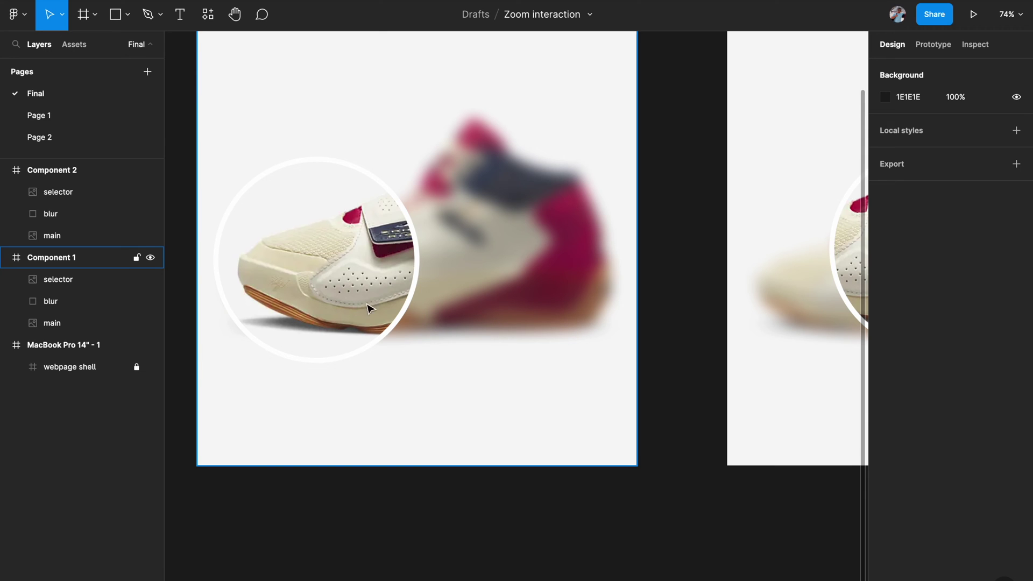
pyautogui.scroll(-3, 510, 321)
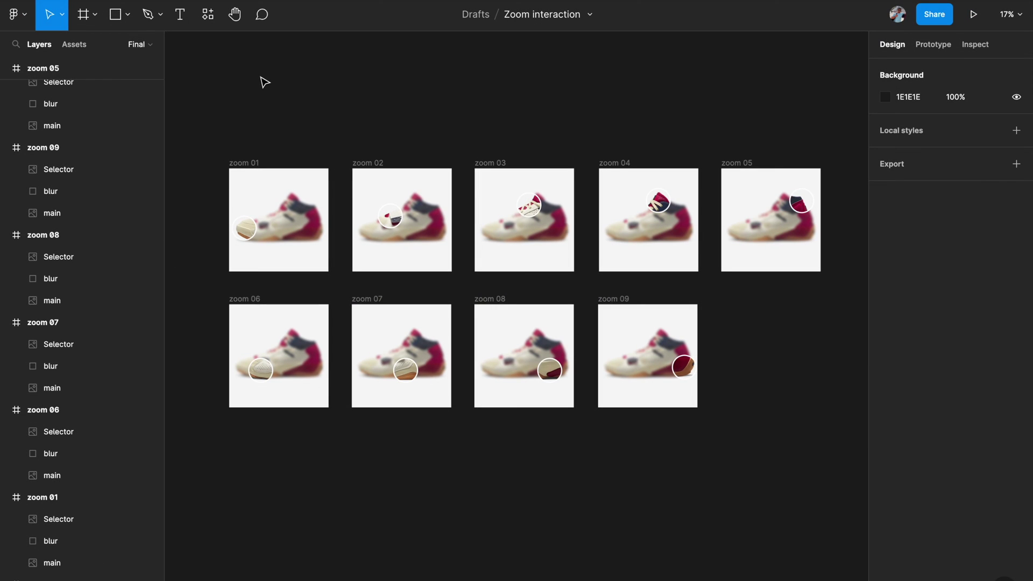
pyautogui.scroll(5, 264, 81)
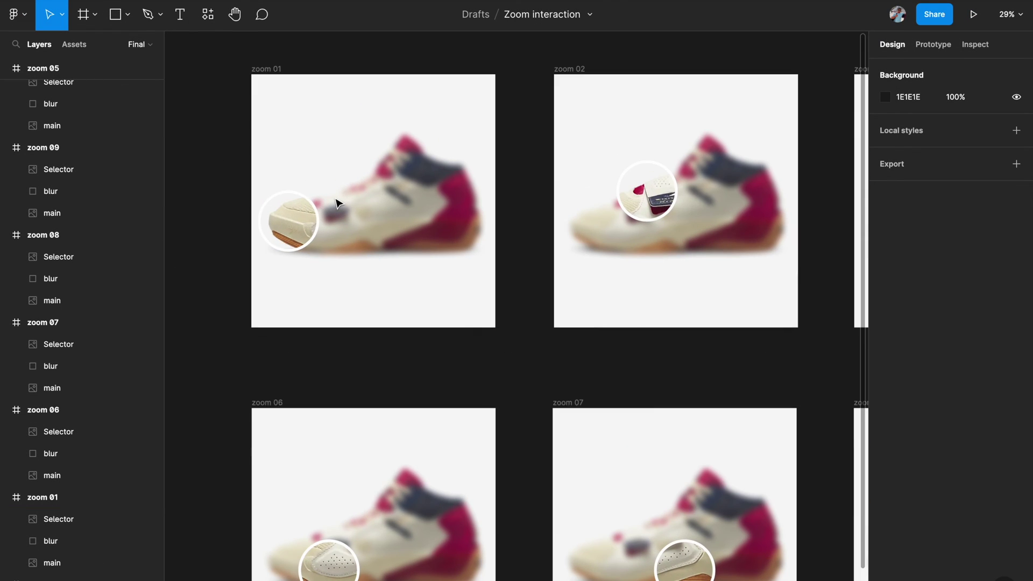
# Step: Examine the selector placement over the shoe in each frame from zoom 01 to zoom 09
pyautogui.hscroll(4, 327, 201)
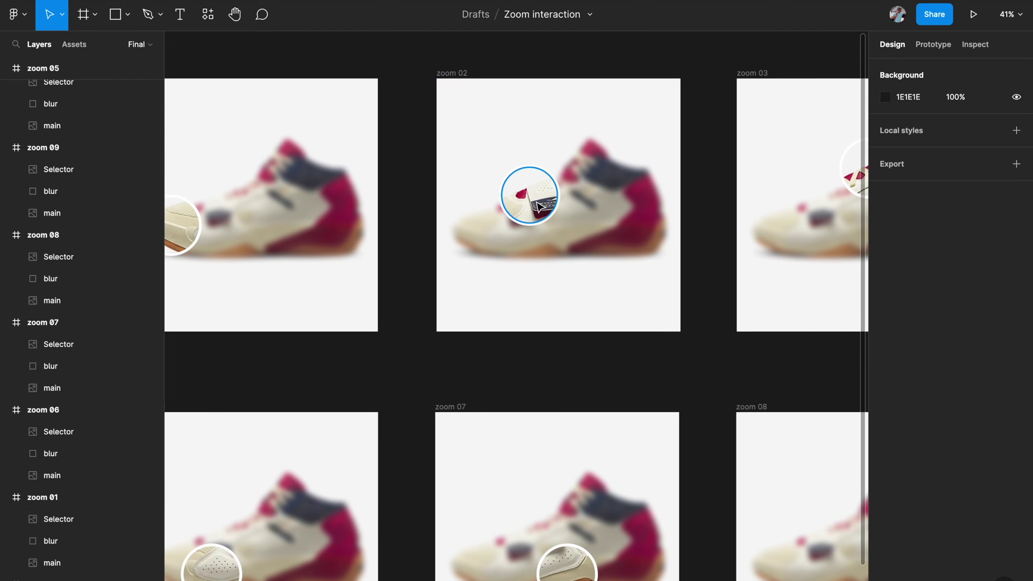
pyautogui.hscroll(10, 533, 203)
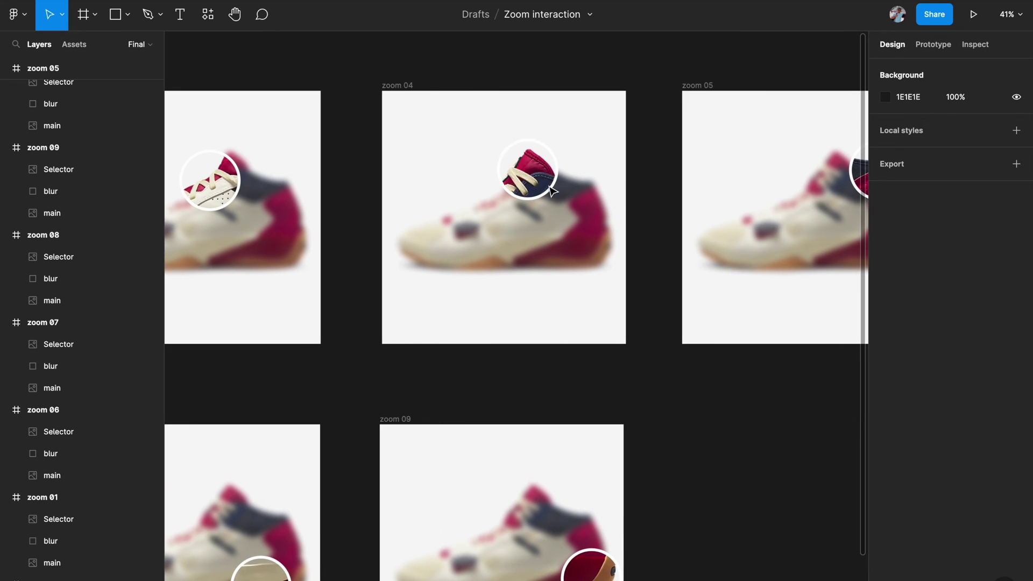
pyautogui.keyDown('ctrl'); pyautogui.scroll(-2, 552, 191); pyautogui.keyUp('ctrl')
pyautogui.hscroll(8, 592, 171)
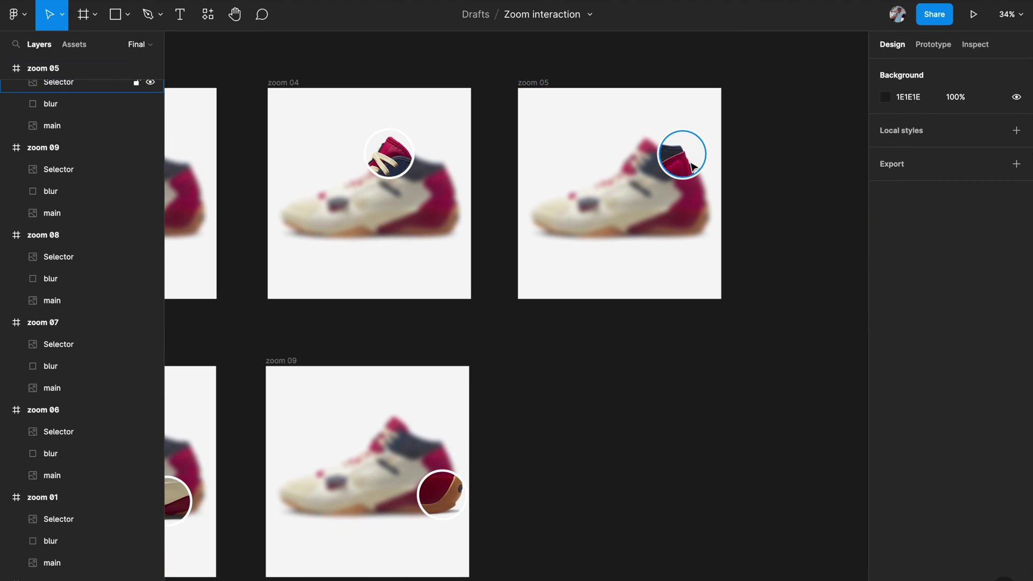
pyautogui.scroll(-3, 685, 157)
pyautogui.keyDown('ctrl'); pyautogui.scroll(-2, 687, 157); pyautogui.keyUp('ctrl')
pyautogui.scroll(1, 701, 157)
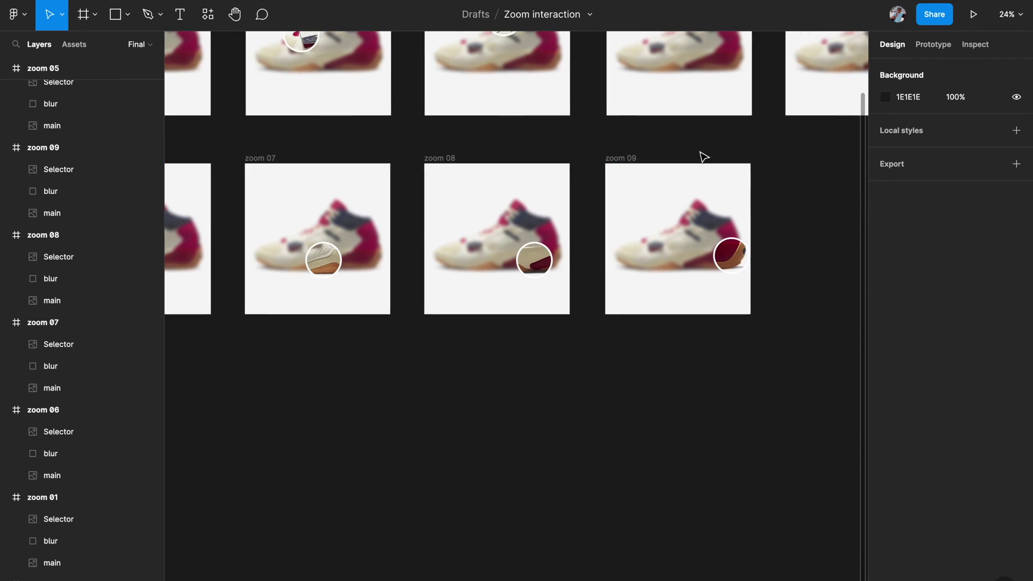
pyautogui.keyDown('ctrl'); pyautogui.scroll(-2, 701, 157); pyautogui.keyUp('ctrl')
pyautogui.click(257, 141)
pyautogui.press('Escape')
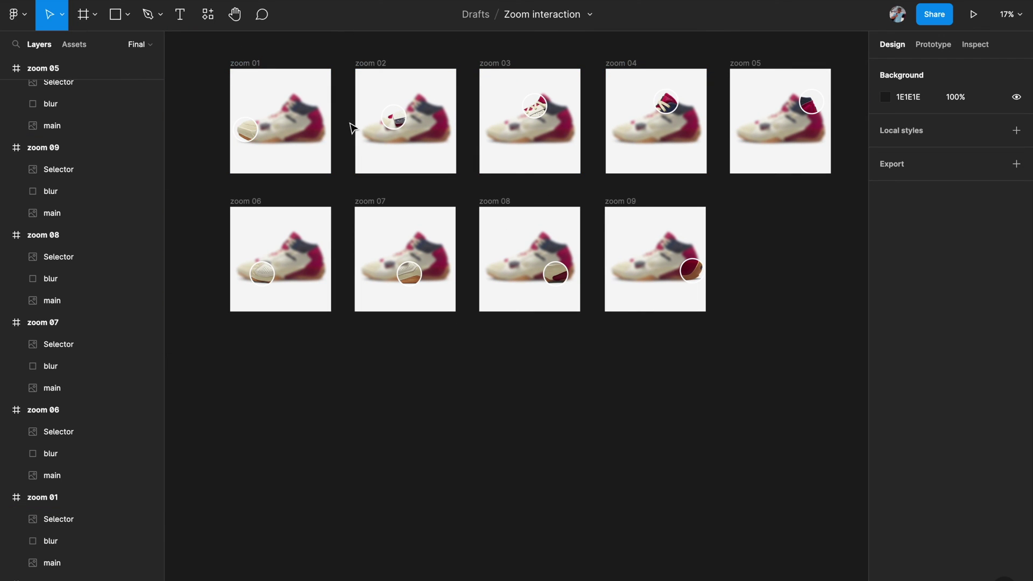
pyautogui.click(694, 269)
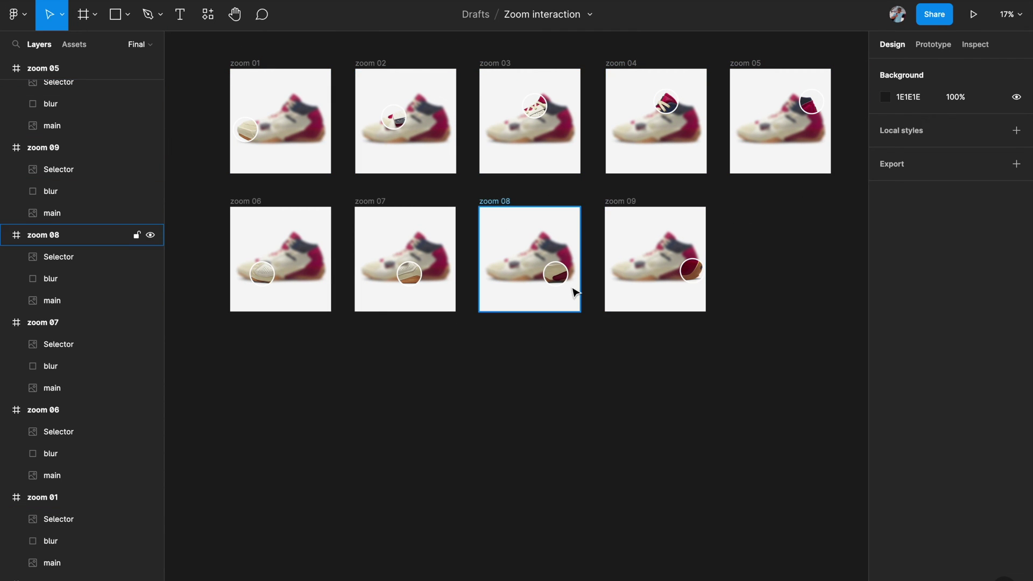
pyautogui.click(224, 231)
pyautogui.scroll(1, 225, 233)
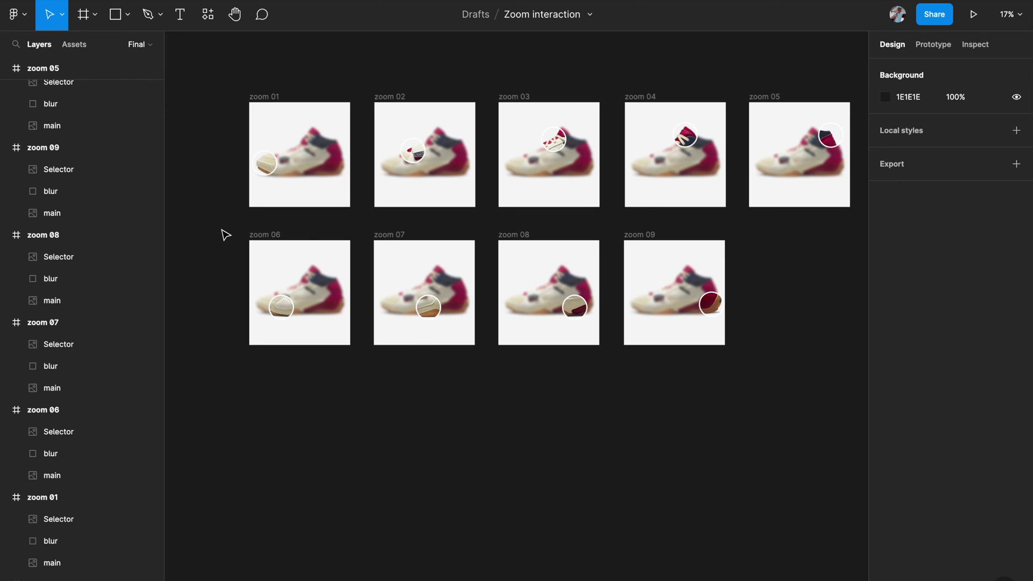
pyautogui.keyDown('ctrl'); pyautogui.scroll(1, 362, 224); pyautogui.keyUp('ctrl')
pyautogui.scroll(-2, 362, 224)
pyautogui.scroll(1, 704, 251)
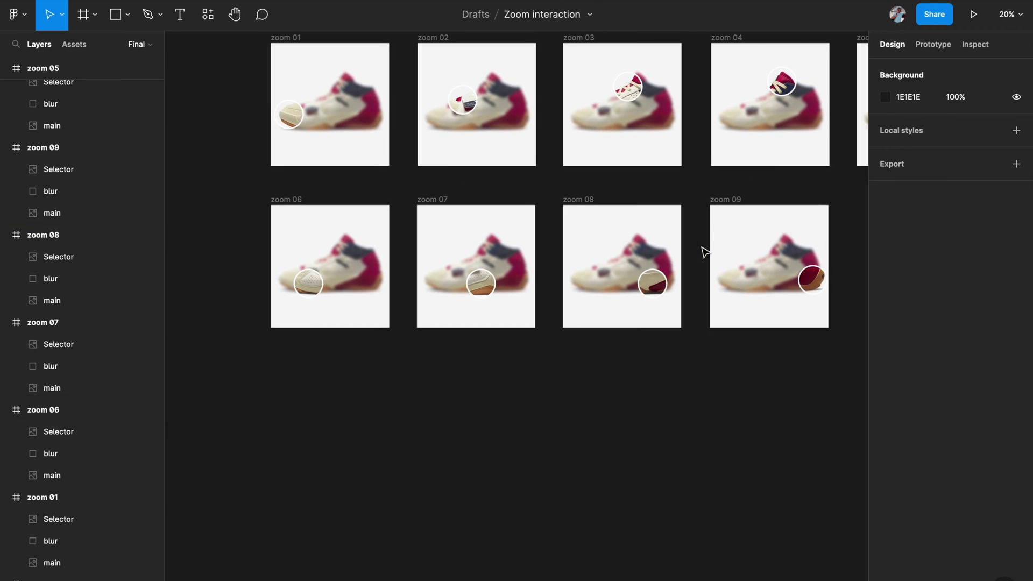
# Step: Duplicate the zoom 01 frame and place the copy beside it, towards the MacBook Pro frame, at about X 1822, Y -705
pyautogui.keyDown('ctrl'); pyautogui.scroll(-3, 704, 251); pyautogui.keyUp('ctrl')
pyautogui.keyDown('ctrl'); pyautogui.scroll(1, 489, 261); pyautogui.keyUp('ctrl')
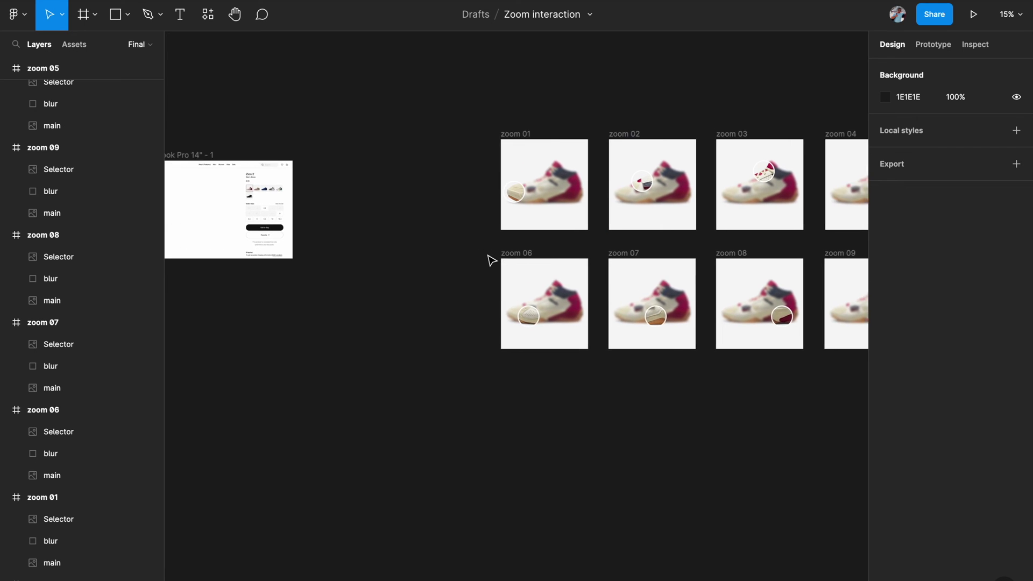
pyautogui.hscroll(-3, 491, 261)
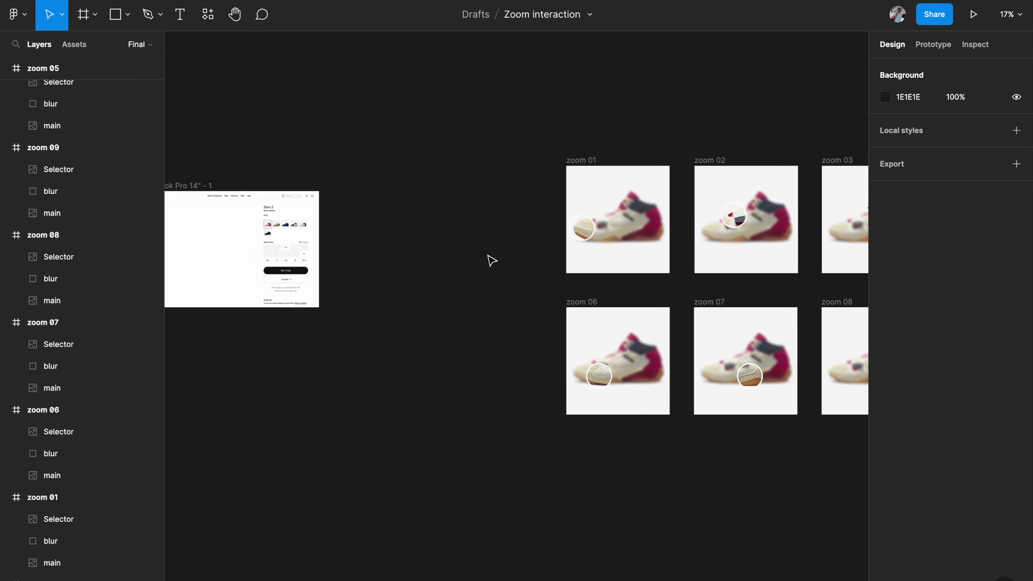
pyautogui.keyDown('ctrl'); pyautogui.scroll(-2, 525, 244); pyautogui.keyUp('ctrl')
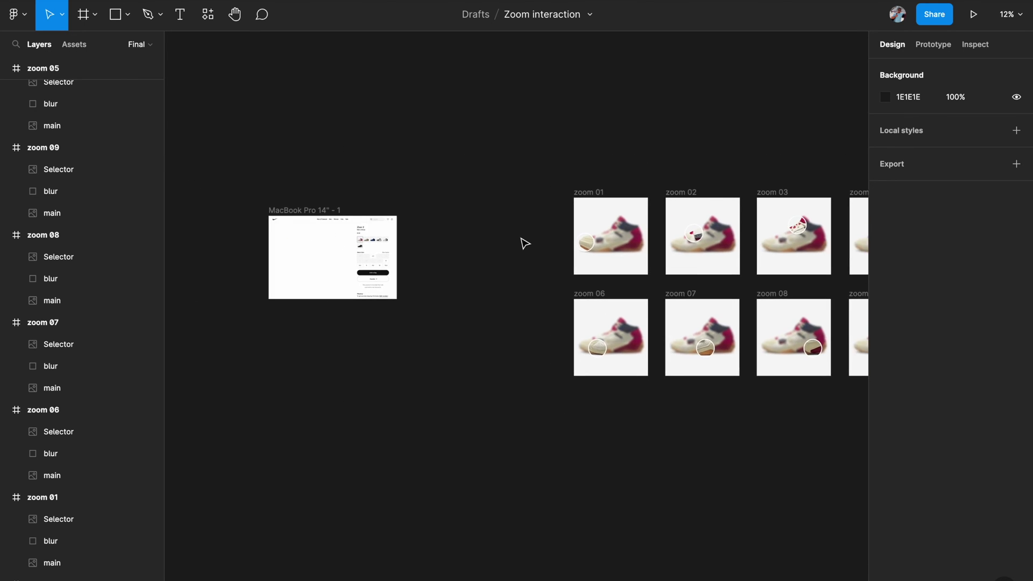
pyautogui.click(585, 195)
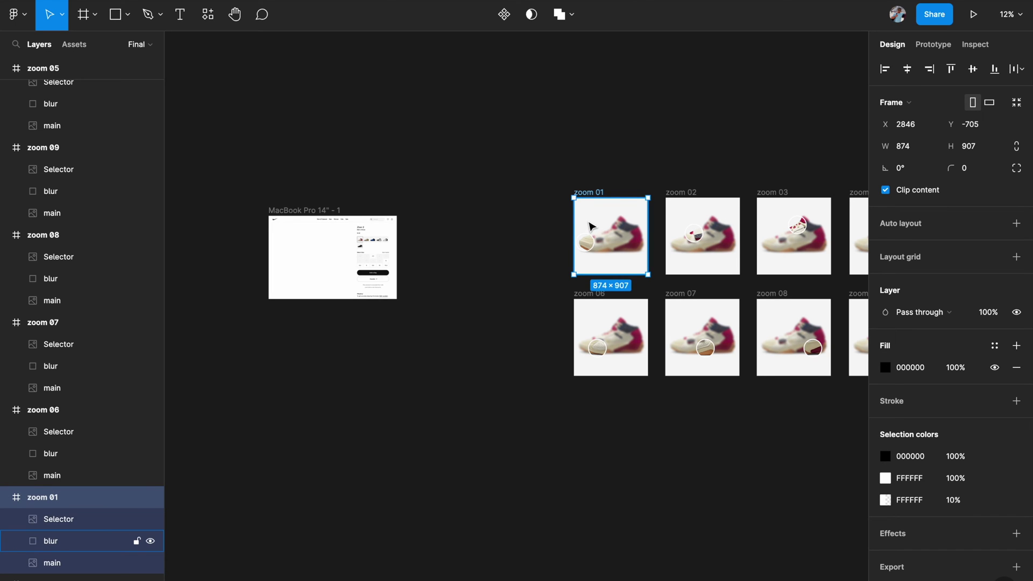
pyautogui.moveTo(591, 226); pyautogui.dragTo(504, 231)
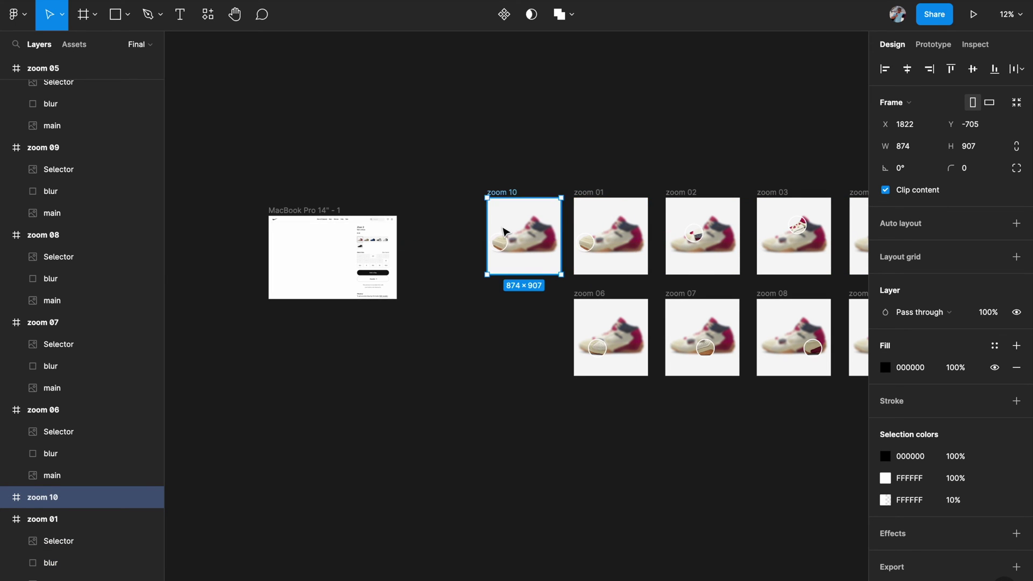
# Step: Rename the duplicated frame as zoom 00
pyautogui.scroll(2, 504, 232)
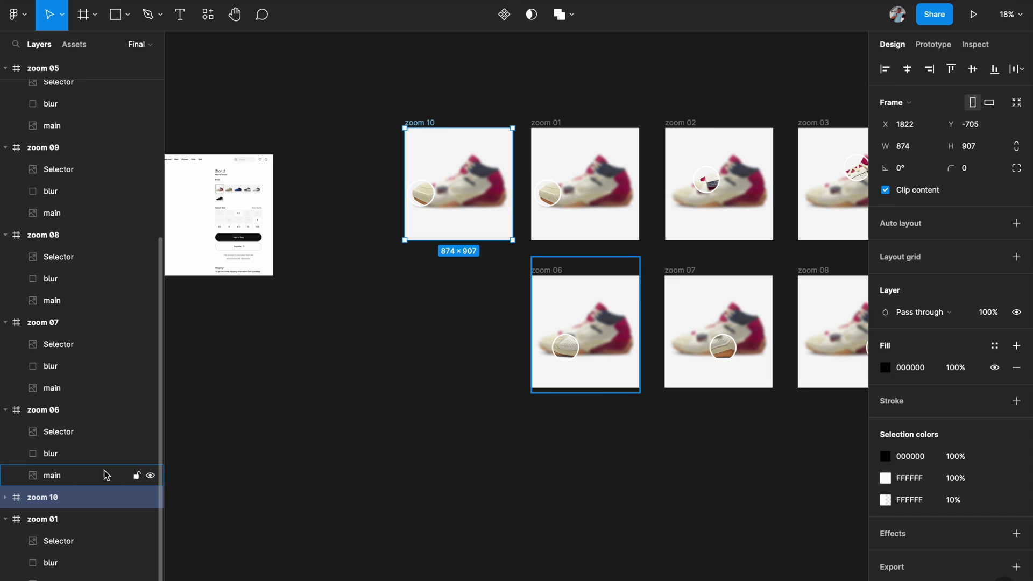
pyautogui.doubleClick(61, 498)
pyautogui.press('Right')
pyautogui.press('BackSpace')
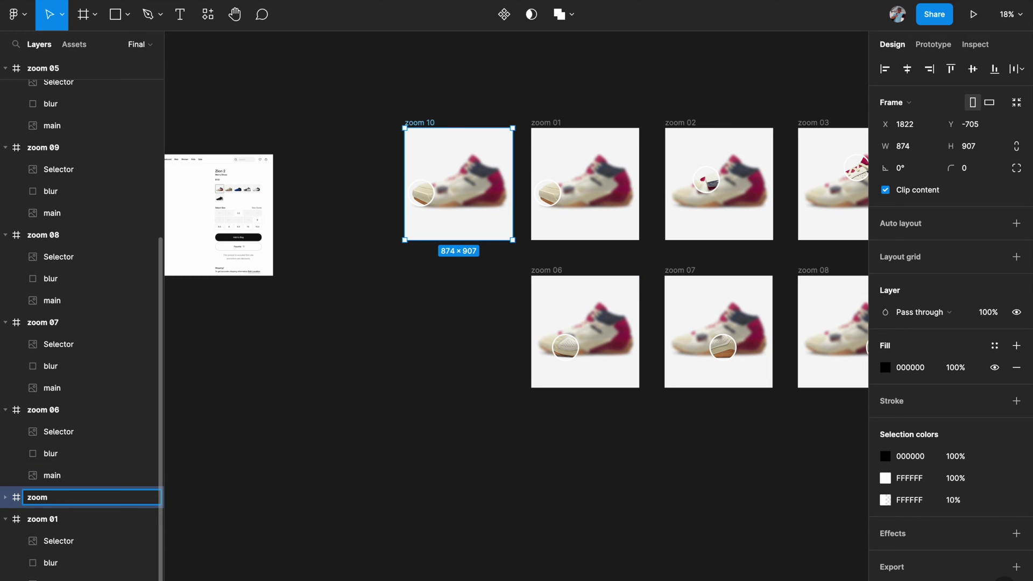
pyautogui.write('00')
pyautogui.press('Return')
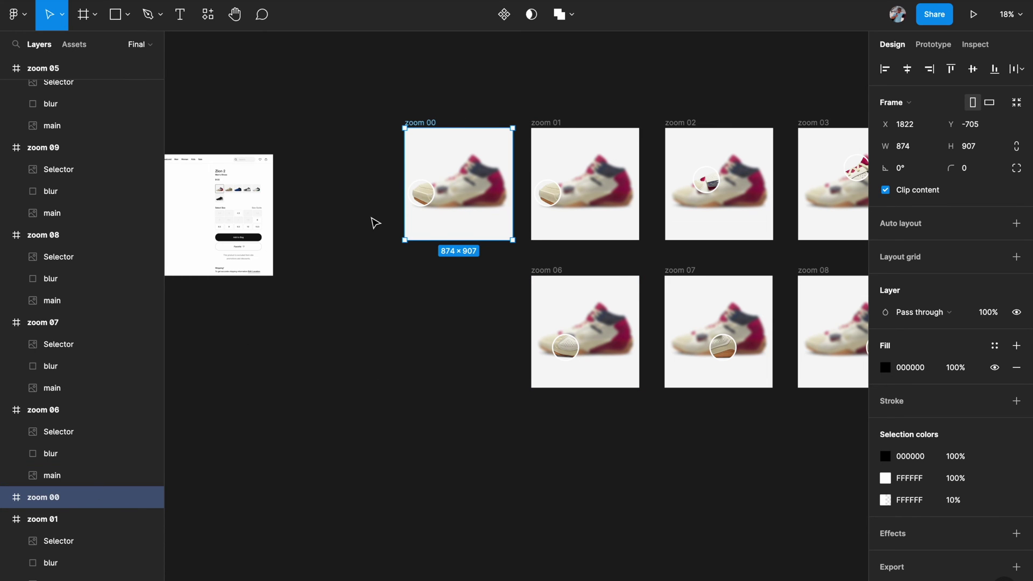
# Step: Set the opacity of the Selector layer in the zoom 00 frame to 0%
pyautogui.scroll(1, 372, 221)
pyautogui.scroll(2, 372, 221)
pyautogui.hscroll(1, 409, 162)
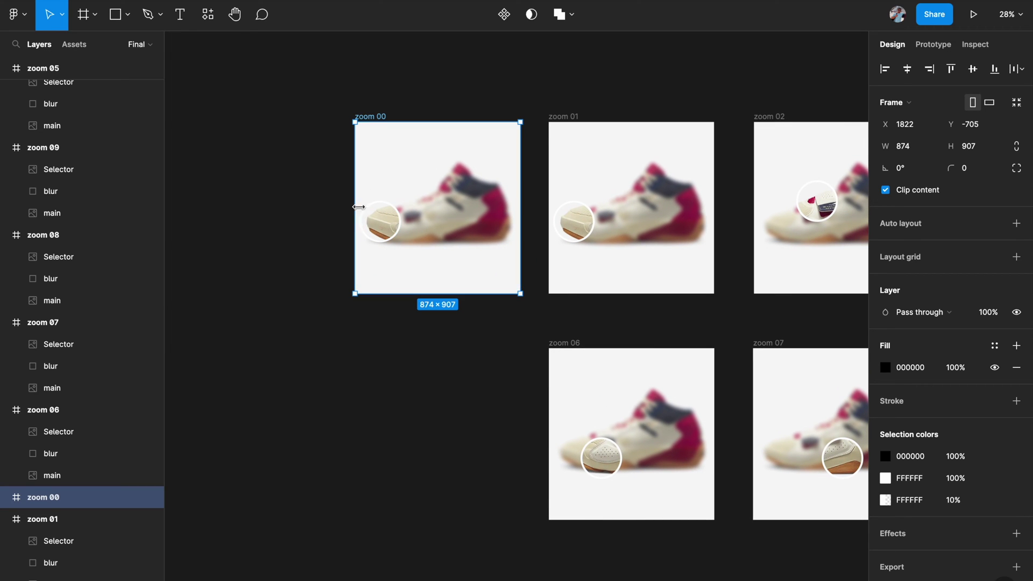
pyautogui.hscroll(1, 444, 192)
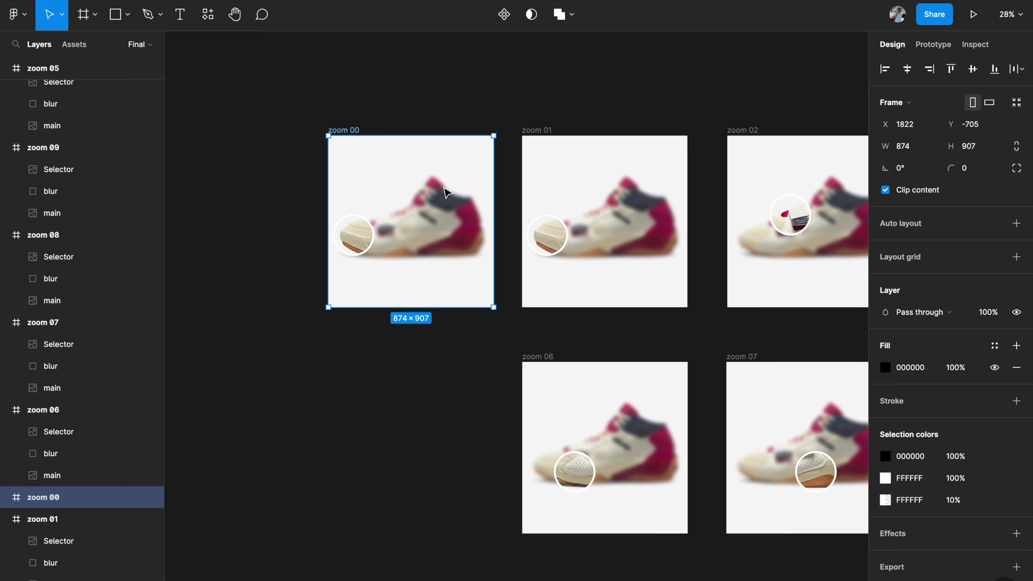
pyautogui.click(369, 236)
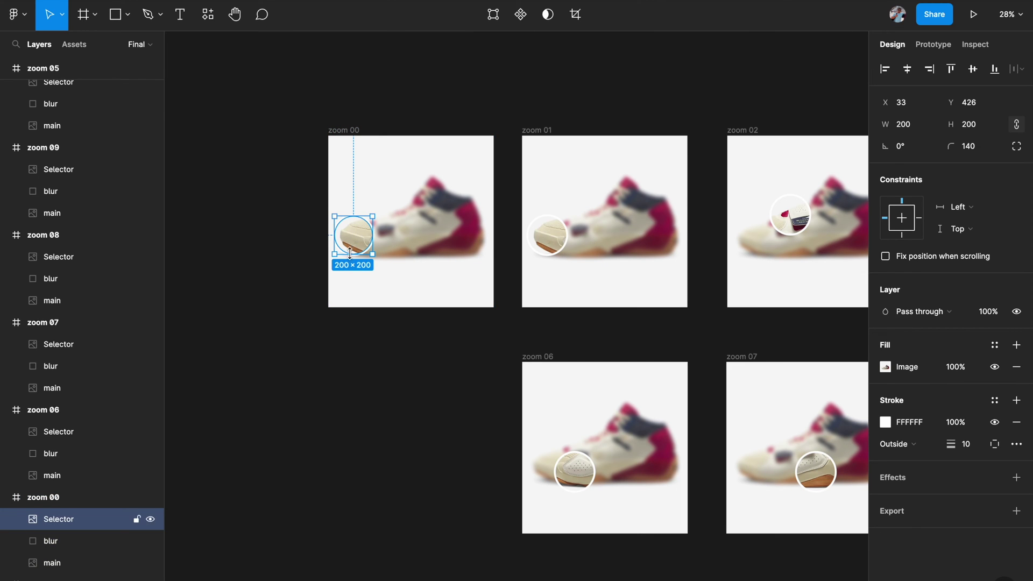
pyautogui.click(995, 317)
pyautogui.write('0')
pyautogui.press('Return')
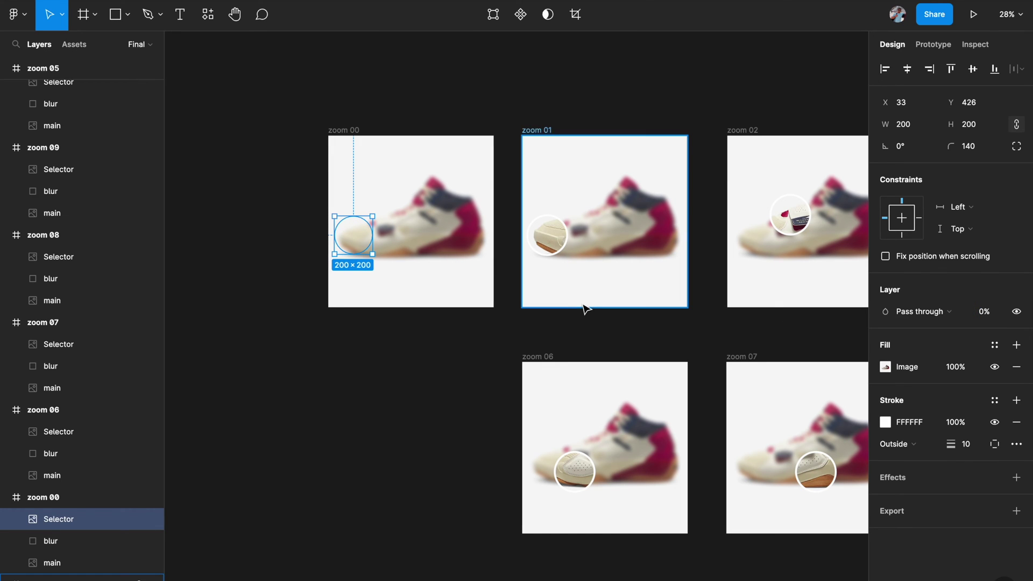
# Step: Set the opacity of the blur layer in the zoom 00 frame to 0%
pyautogui.click(63, 540)
pyautogui.click(990, 313)
pyautogui.write('0')
pyautogui.press('Return')
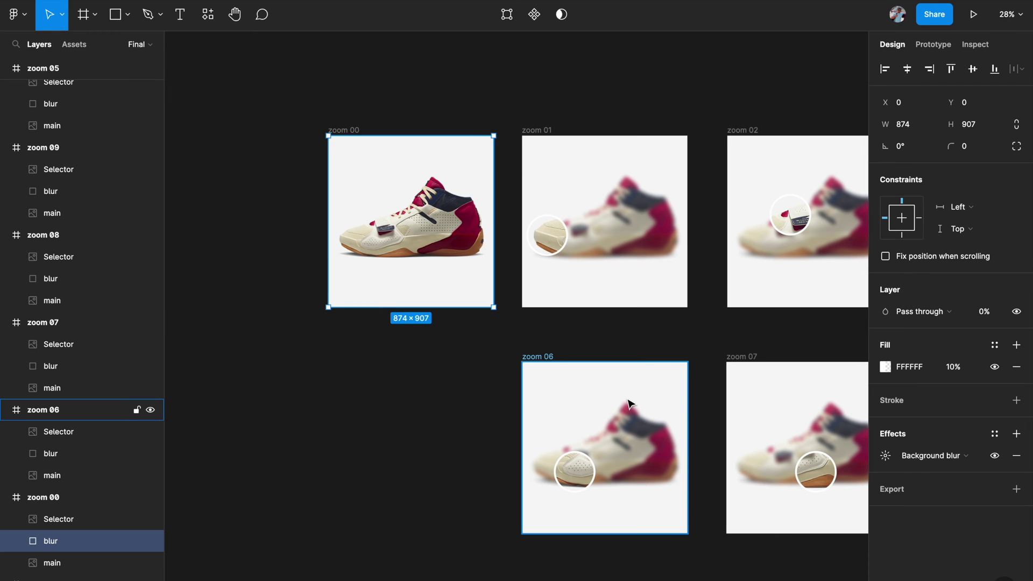
# Step: Compare the zoom 00 frame with the magnified views in the zoom 01 to zoom 09 frames
pyautogui.click(551, 409)
pyautogui.hscroll(-2, 551, 409)
pyautogui.scroll(1, 551, 409)
pyautogui.scroll(2, 485, 339)
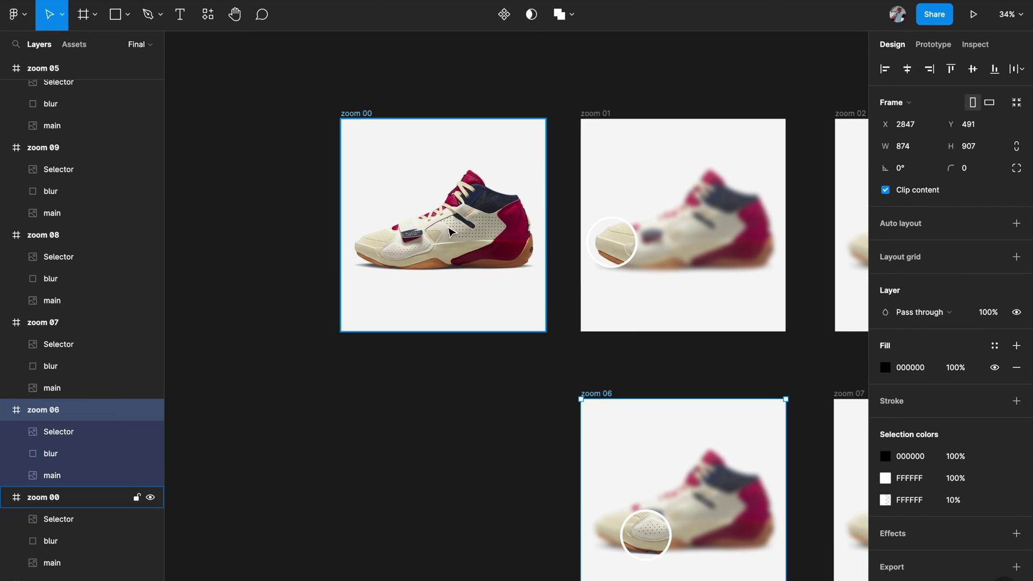
pyautogui.scroll(-1, 473, 221)
pyautogui.hscroll(1, 472, 220)
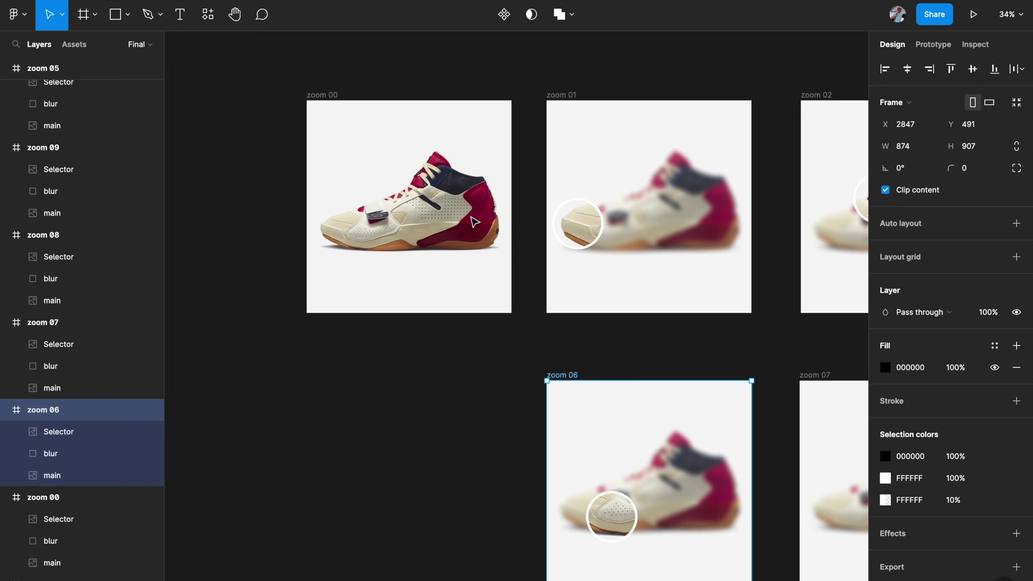
pyautogui.hscroll(3, 474, 221)
pyautogui.scroll(-1, 474, 222)
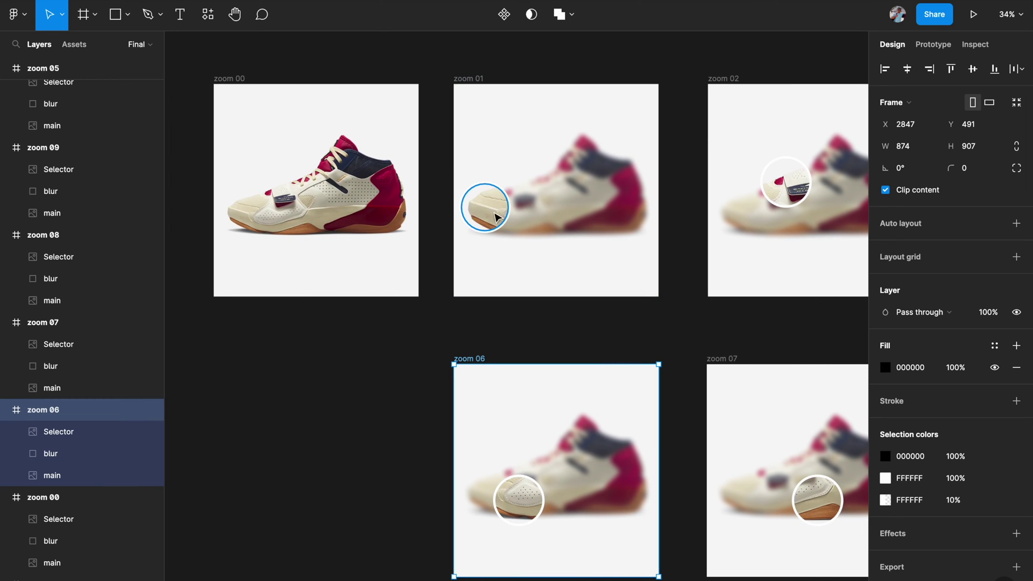
pyautogui.scroll(-5, 621, 174)
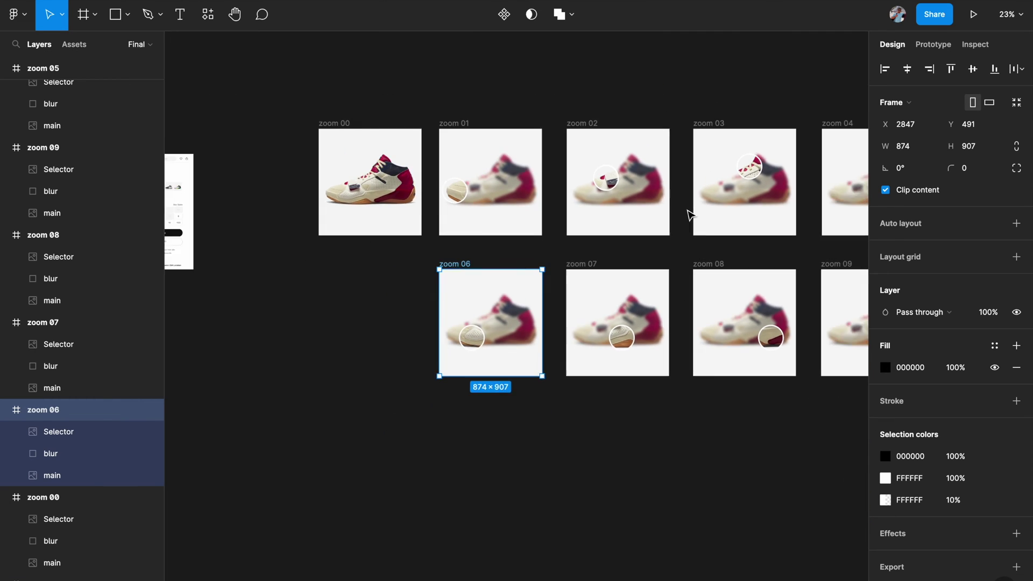
pyautogui.scroll(-3, 691, 215)
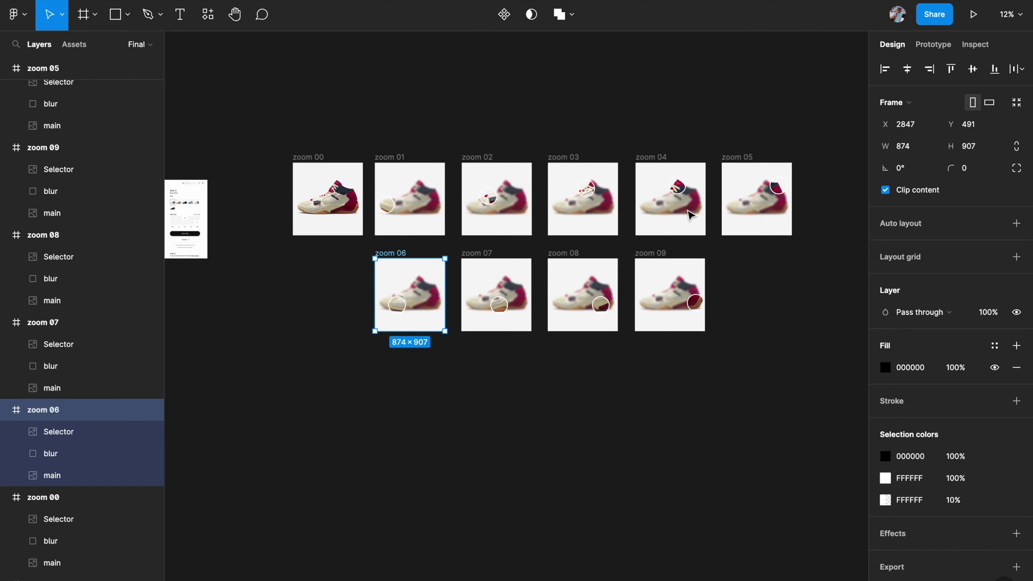
# Step: Create one component set from all frames, zoom 00 to zoom 09
pyautogui.click(231, 104)
pyautogui.scroll(1, 230, 104)
pyautogui.moveTo(232, 105); pyautogui.dragTo(846, 463)
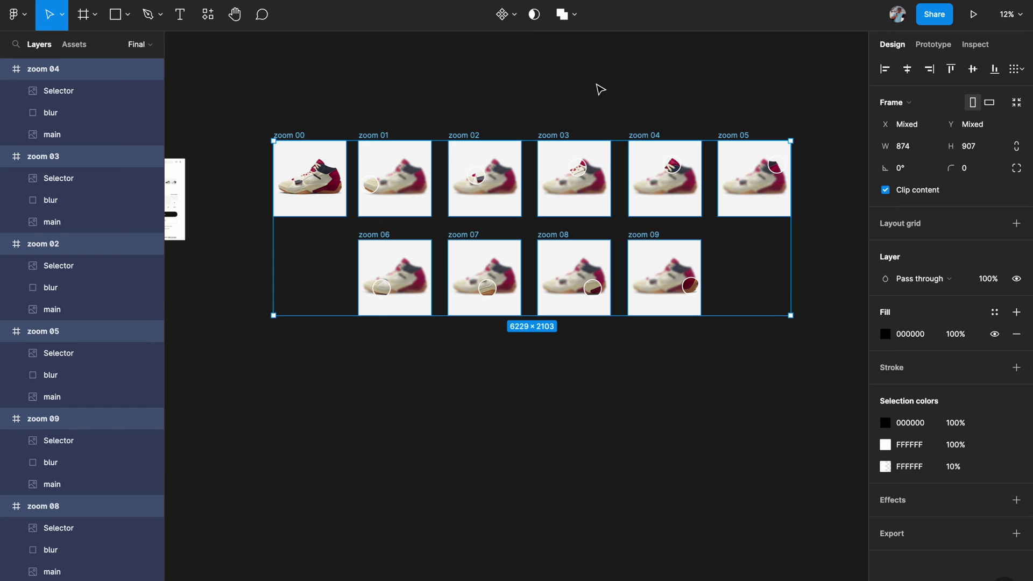
pyautogui.click(515, 17)
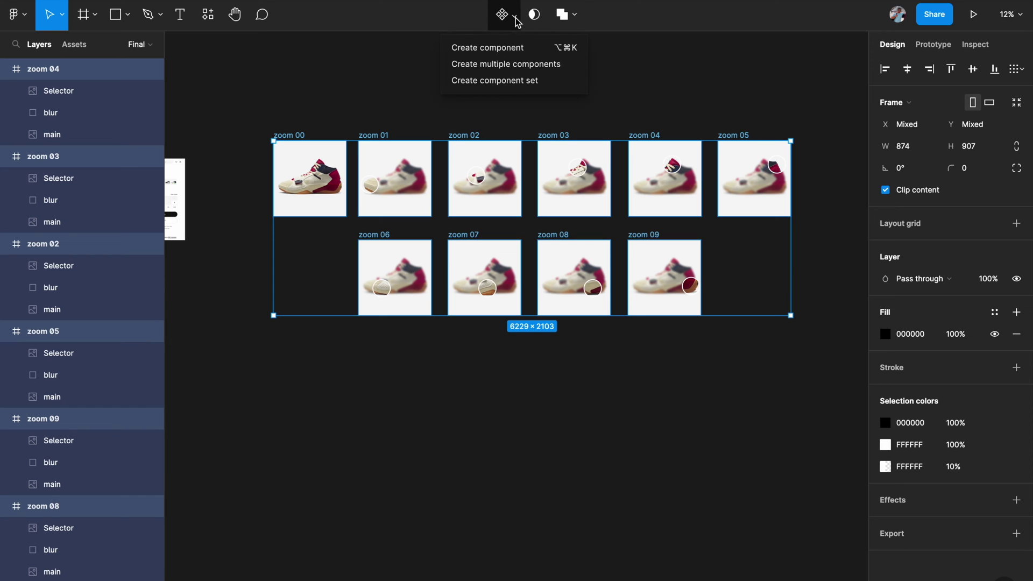
pyautogui.click(500, 82)
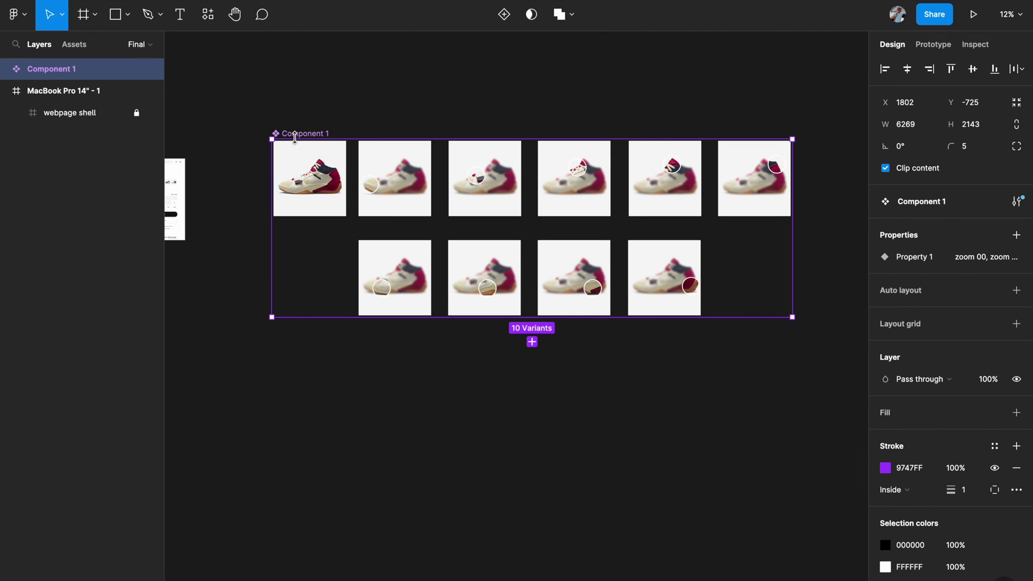
# Step: Rename the component set as "zoom component"
pyautogui.scroll(2, 446, 242)
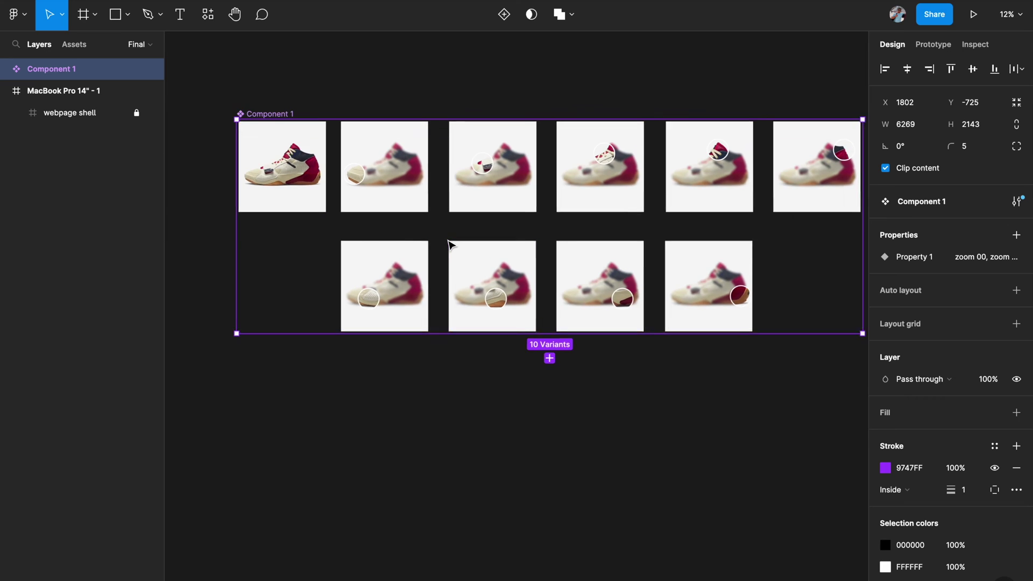
pyautogui.scroll(2, 387, 223)
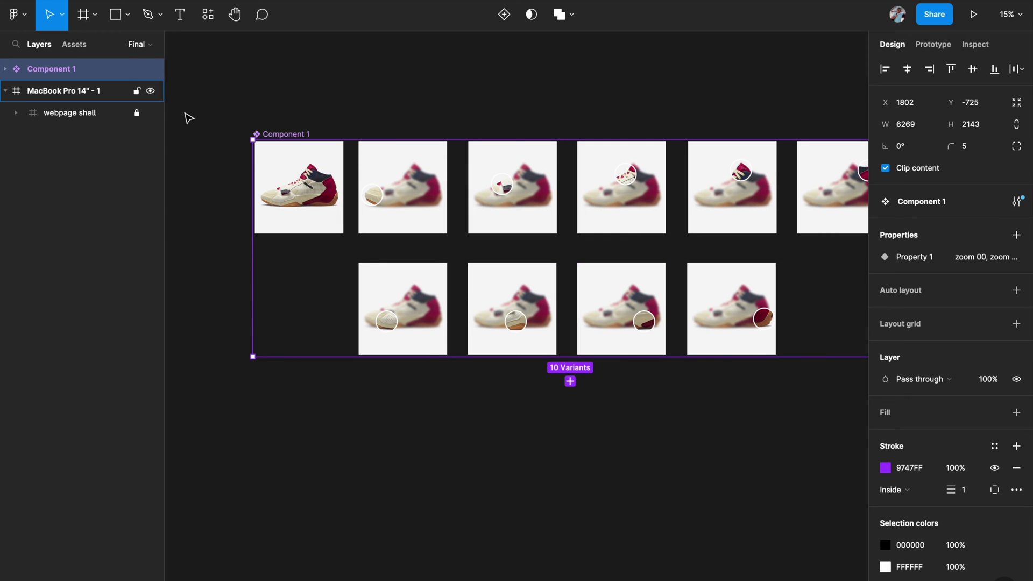
pyautogui.doubleClick(49, 72)
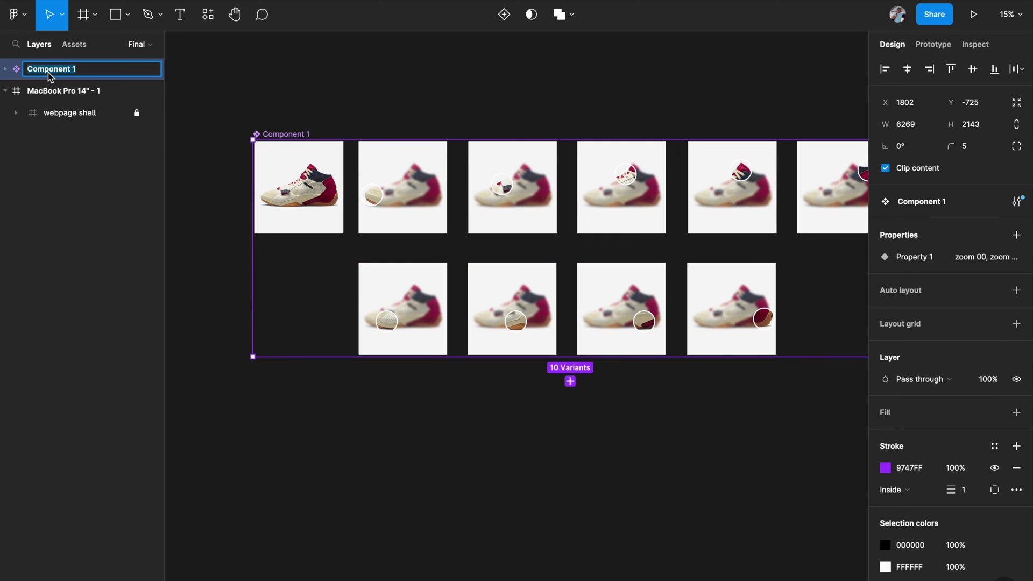
pyautogui.write('zoo')
pyautogui.write('m component')
pyautogui.press('Return')
pyautogui.press('Escape')
# Step: Create a prototype connection from the Selector in the zoom 00 variant to the zoom 01 variant
pyautogui.scroll(-3, 357, 169)
pyautogui.scroll(4, 358, 170)
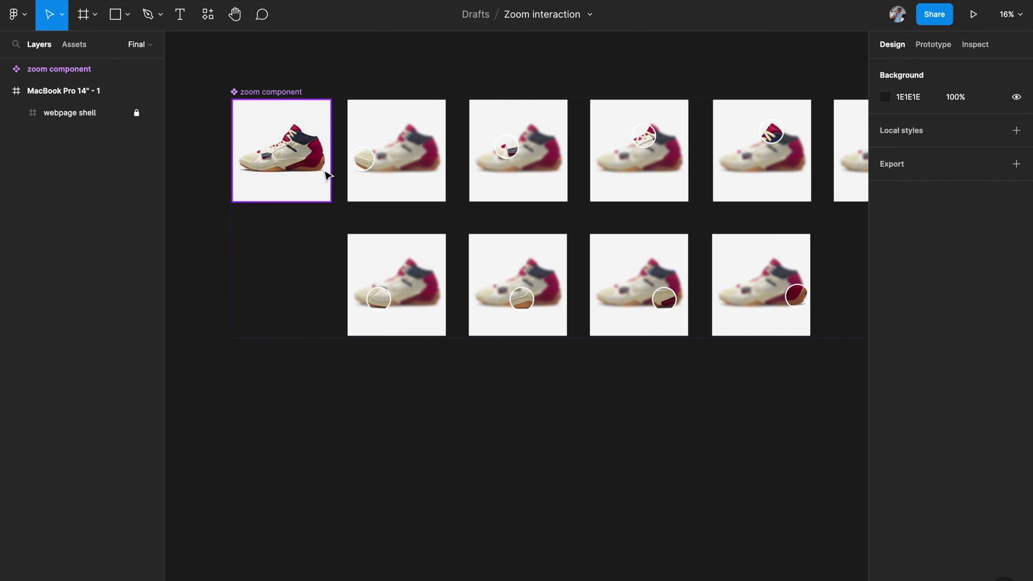
pyautogui.click(934, 47)
pyautogui.click(805, 152)
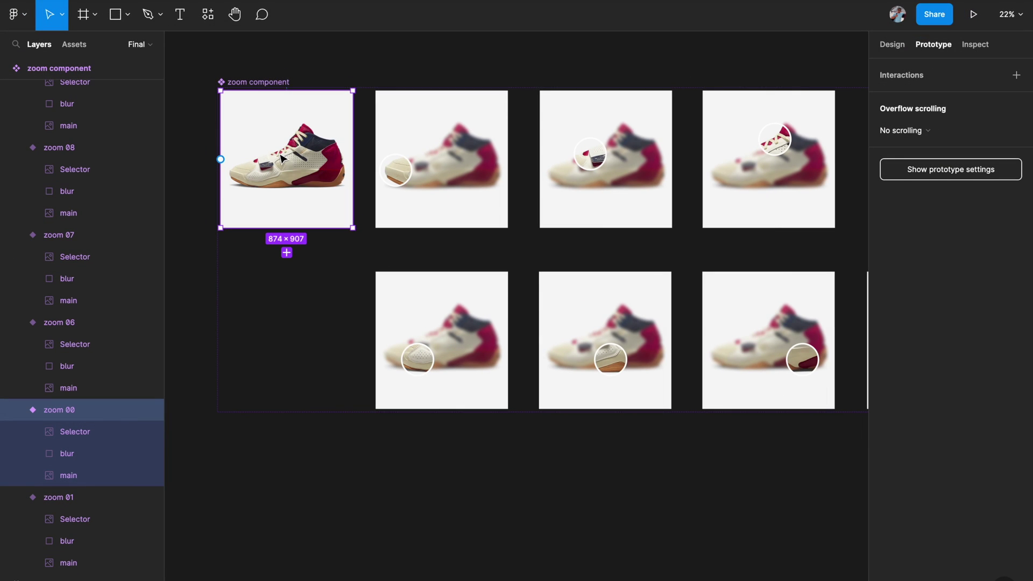
pyautogui.scroll(3, 281, 157)
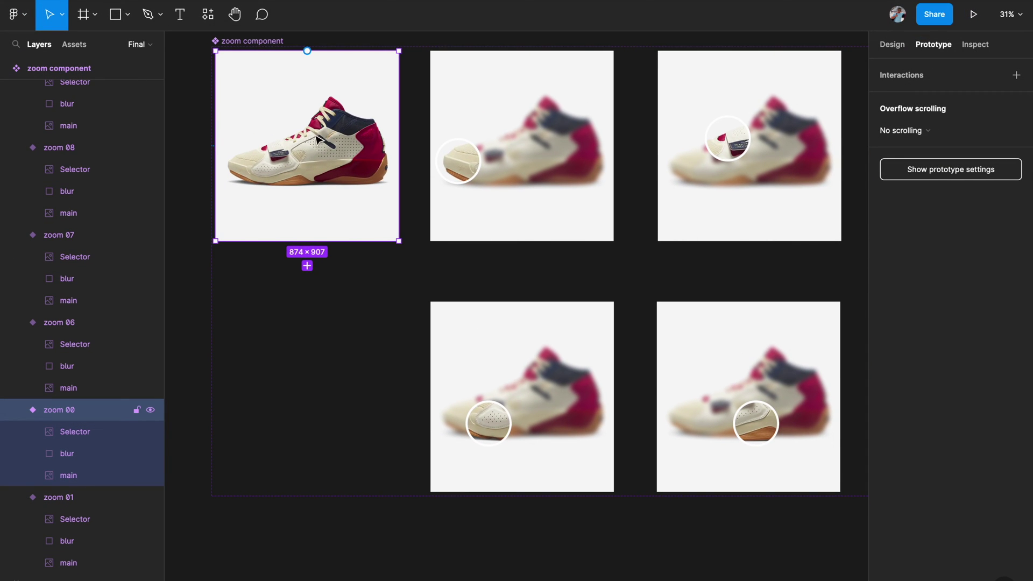
pyautogui.doubleClick(266, 161)
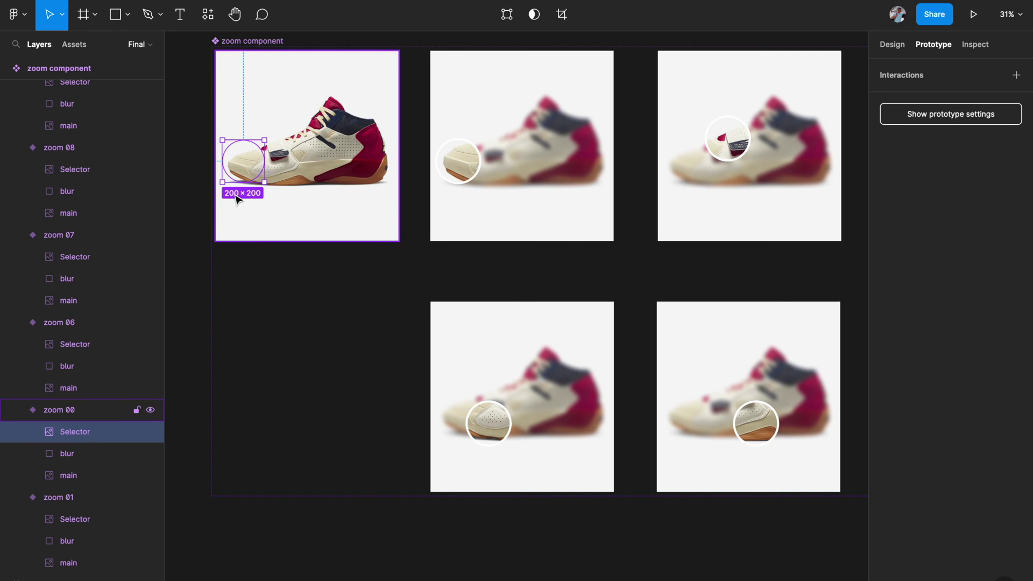
pyautogui.moveTo(244, 163)
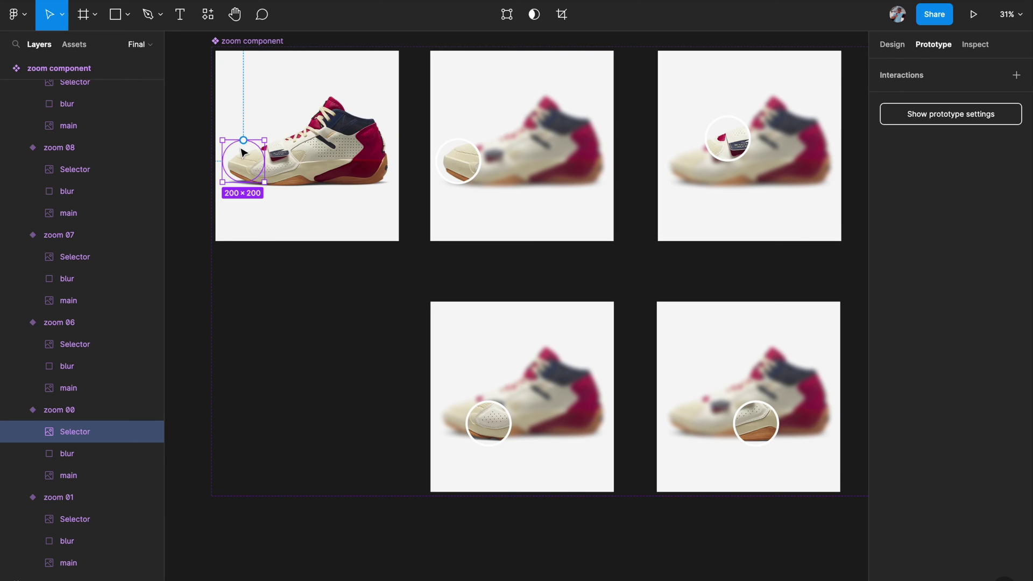
pyautogui.moveTo(243, 141)
pyautogui.moveTo(243, 141); pyautogui.dragTo(459, 191)
# Step: Set the trigger of the zoom 00 to zoom 01 interaction to While hovering
pyautogui.scroll(2, 460, 192)
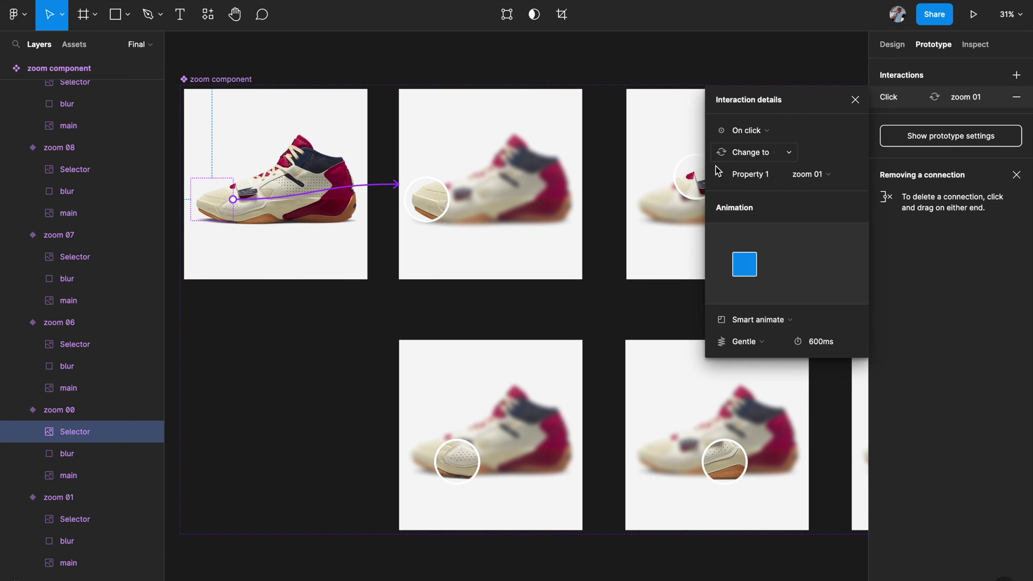
pyautogui.click(760, 134)
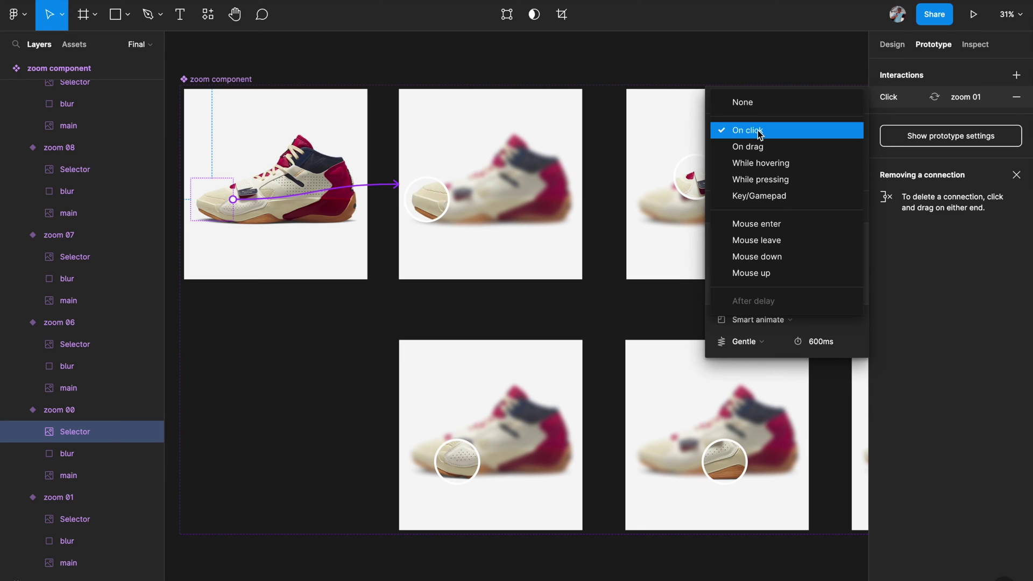
pyautogui.click(764, 164)
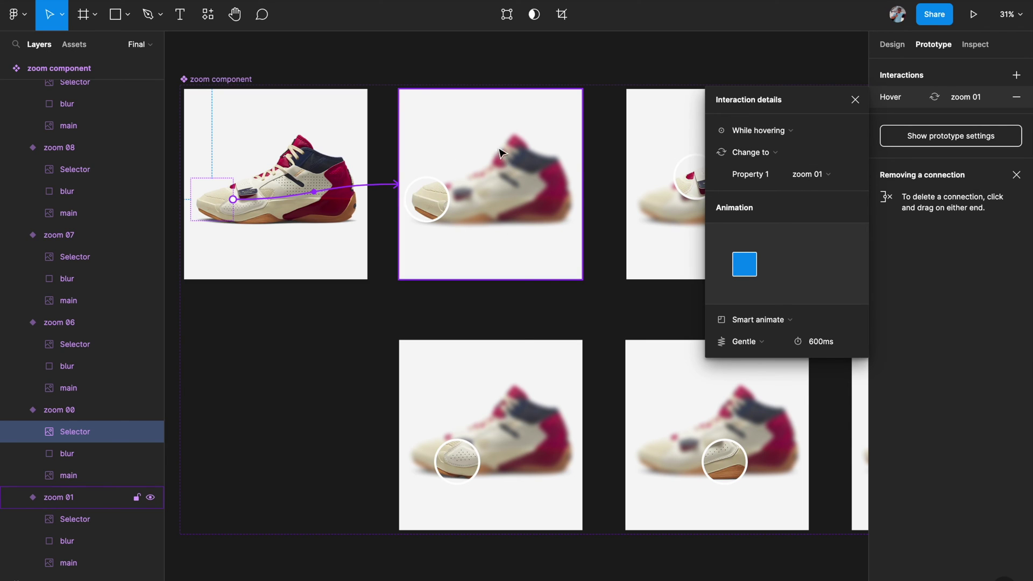
pyautogui.moveTo(726, 234)
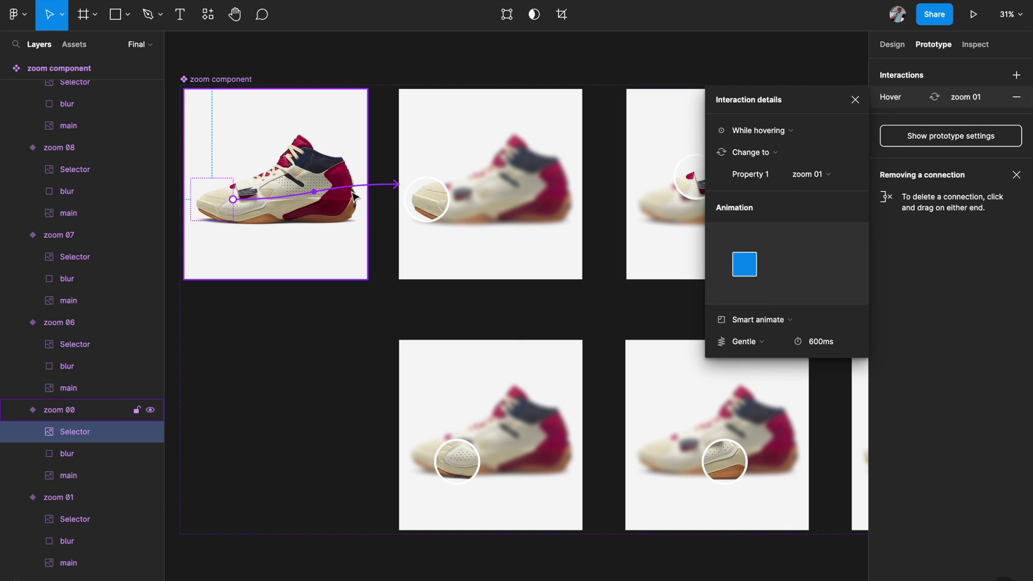
# Step: Connect the Selector in zoom 01 to the zoom 02 variant with an On drag trigger
pyautogui.scroll(-3, 355, 202)
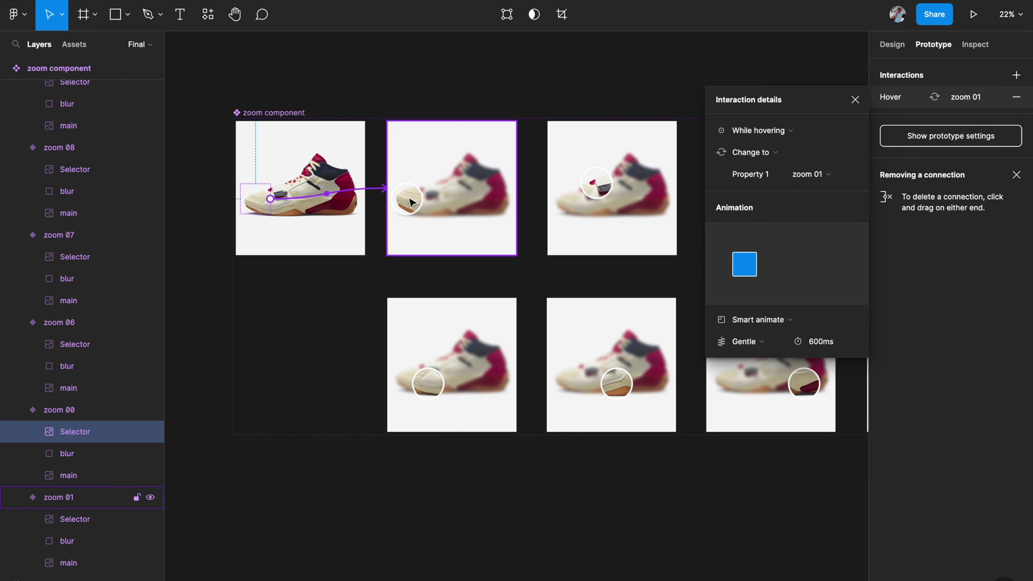
pyautogui.hscroll(2, 410, 192)
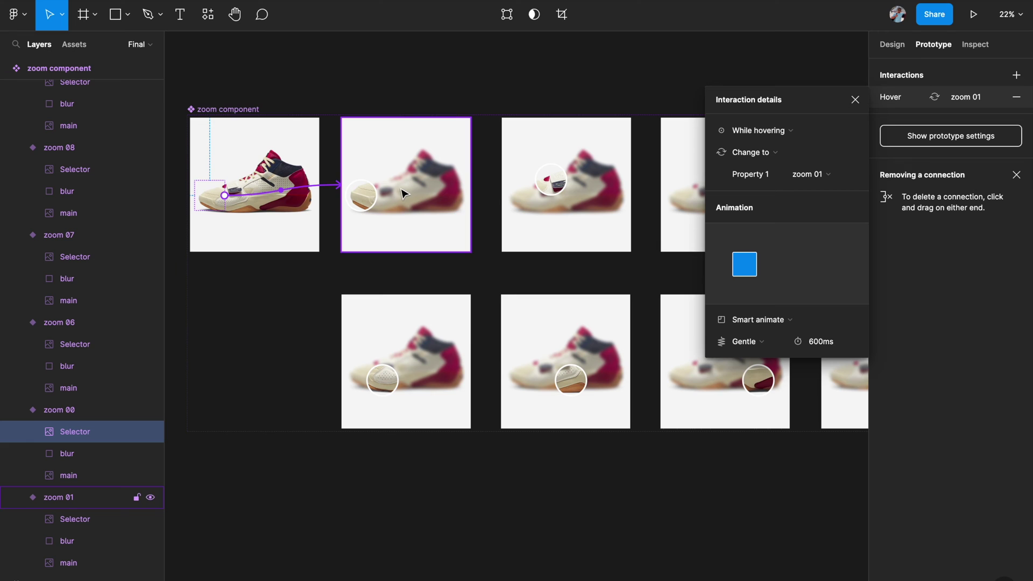
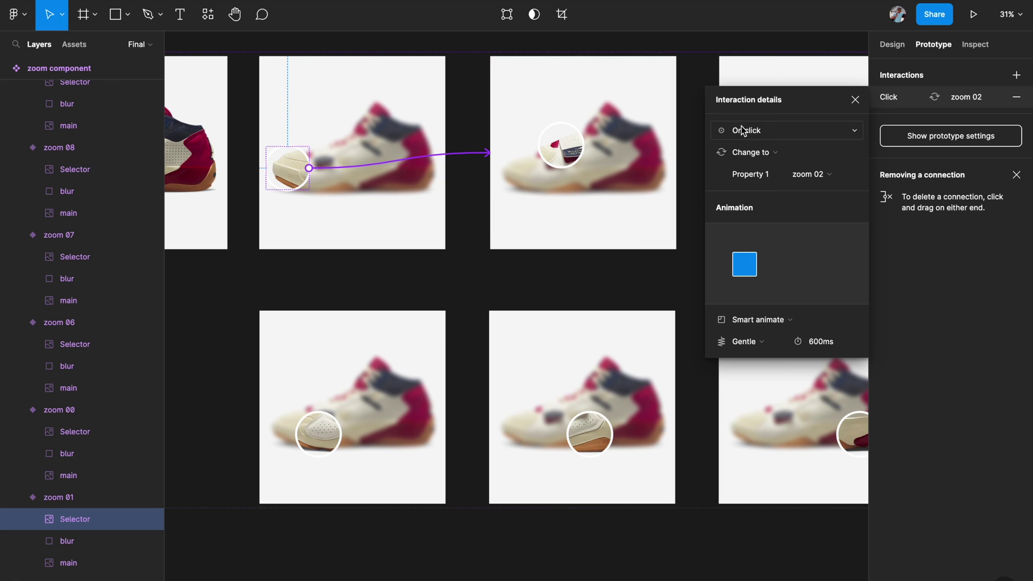
pyautogui.click(749, 142)
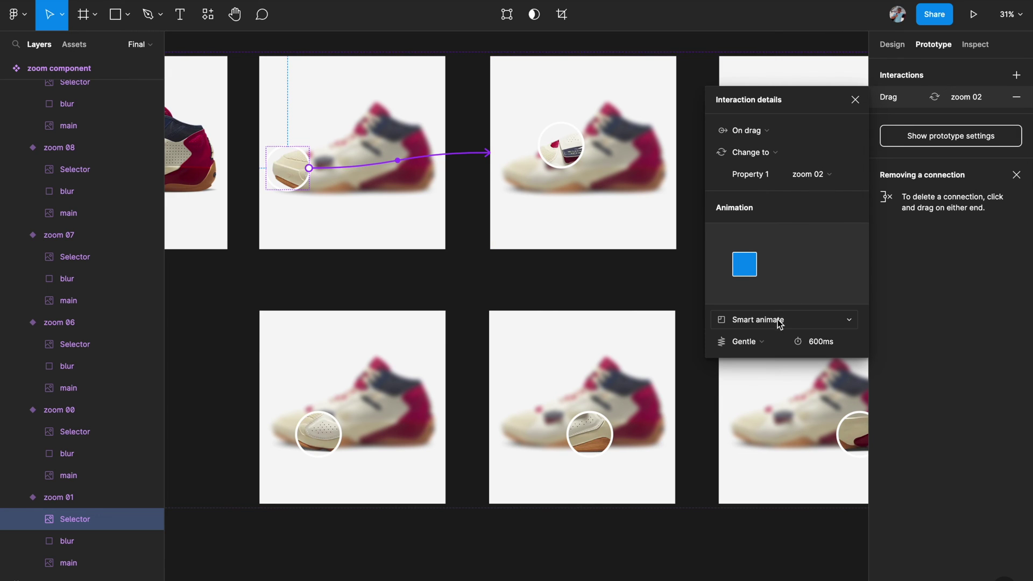
# Step: Connect the Selector in zoom 02 to the zoom 03 variant and set its trigger to On drag
pyautogui.scroll(3, 538, 262)
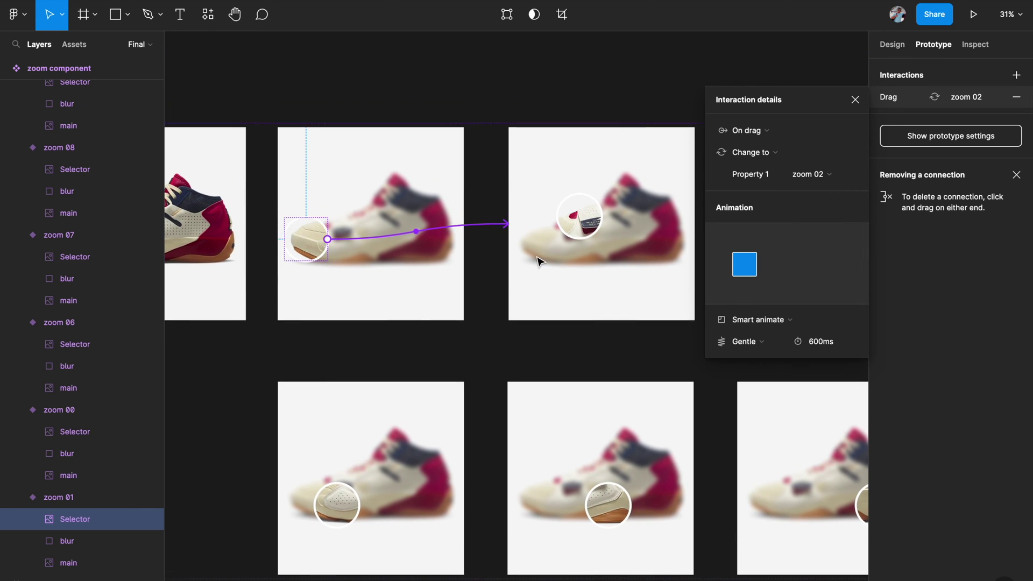
pyautogui.scroll(1, 538, 262)
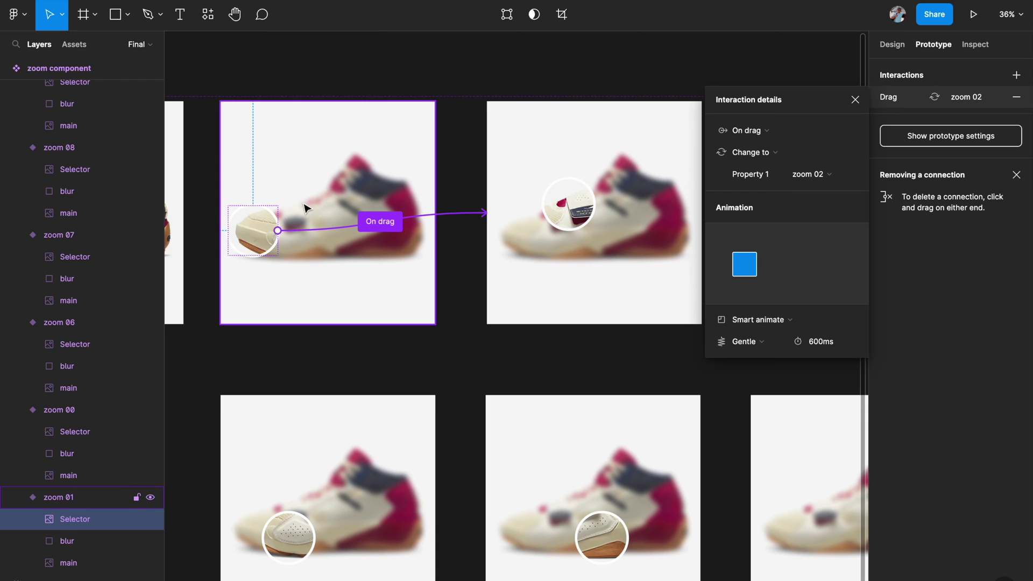
pyautogui.hscroll(2, 271, 234)
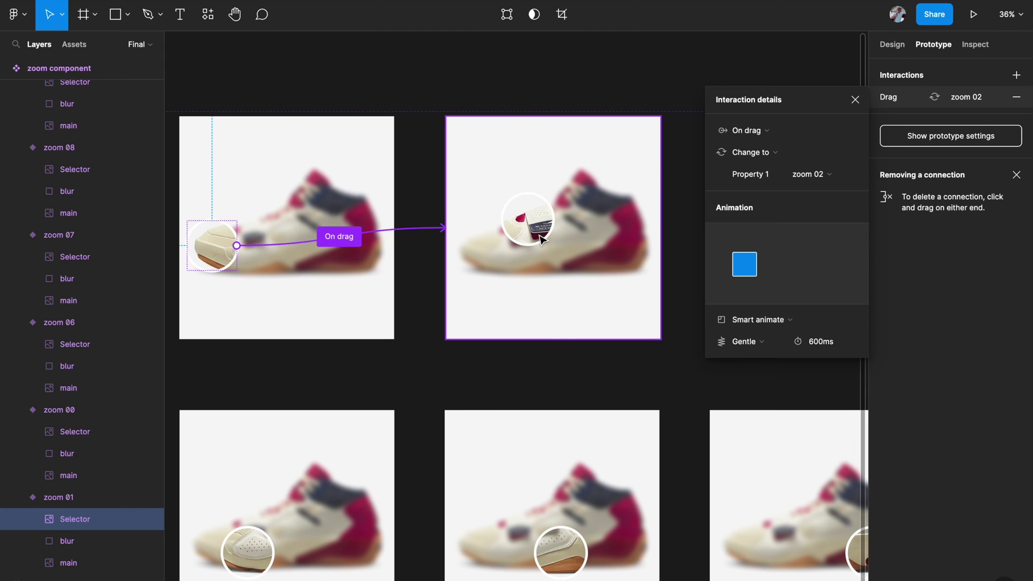
pyautogui.scroll(-3, 541, 240)
pyautogui.click(401, 199)
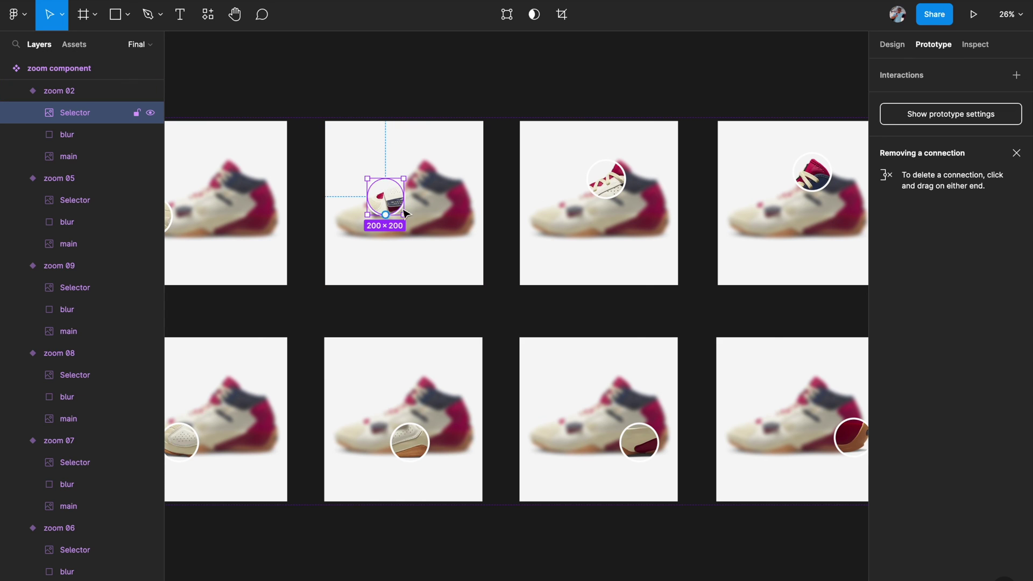
pyautogui.moveTo(405, 200); pyautogui.dragTo(540, 194)
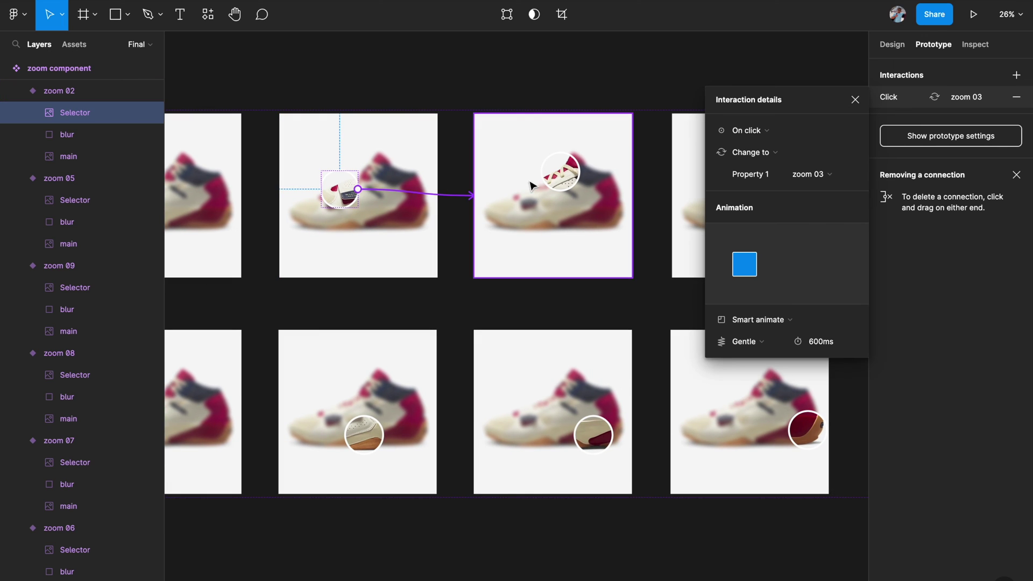
pyautogui.click(789, 134)
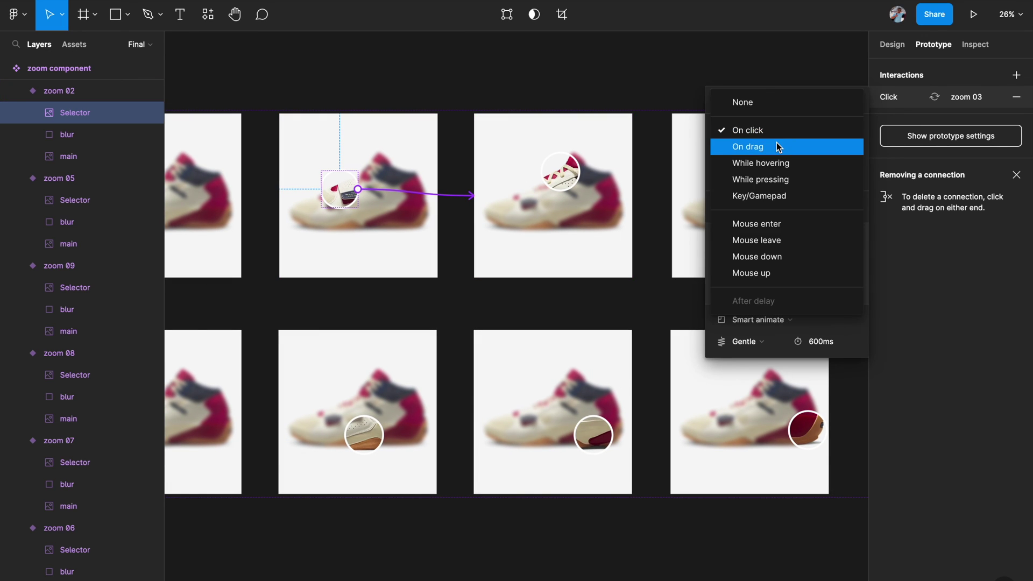
pyautogui.click(776, 146)
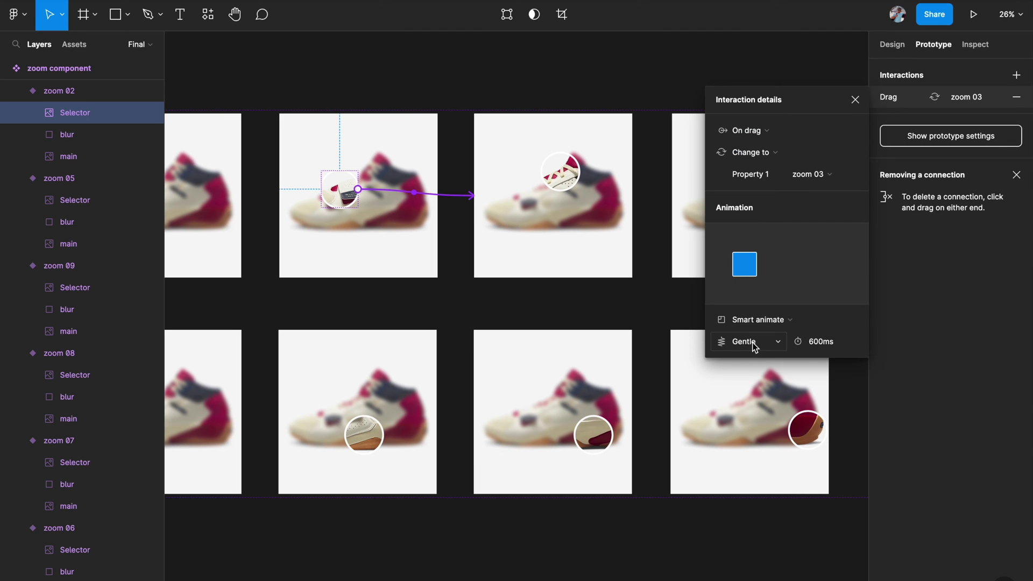
# Step: Connect the Selector in zoom 03 to zoom 04 and the Selector in zoom 04 to zoom 05, both triggered on drag
pyautogui.hscroll(-3, 482, 262)
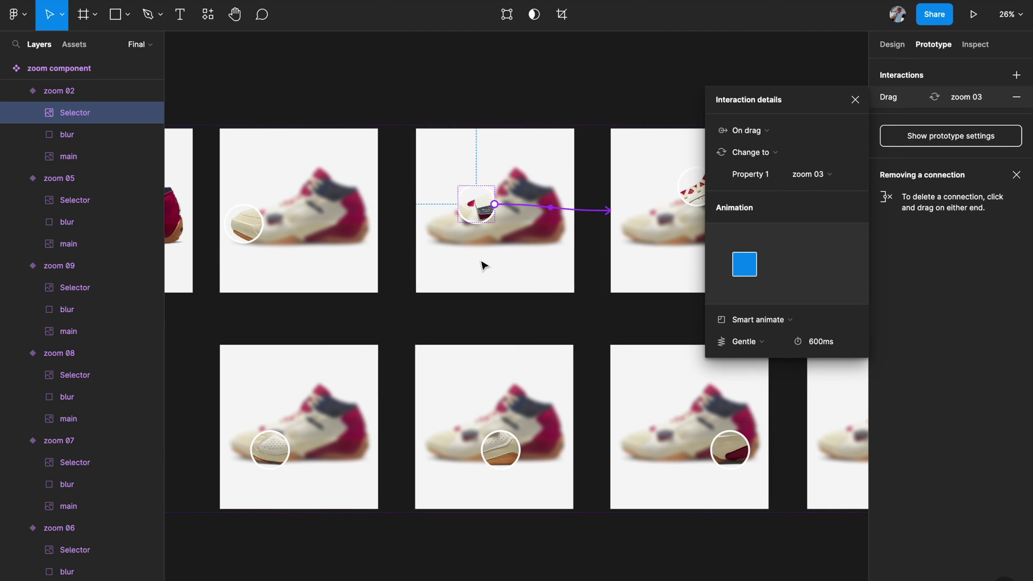
pyautogui.scroll(-3, 483, 263)
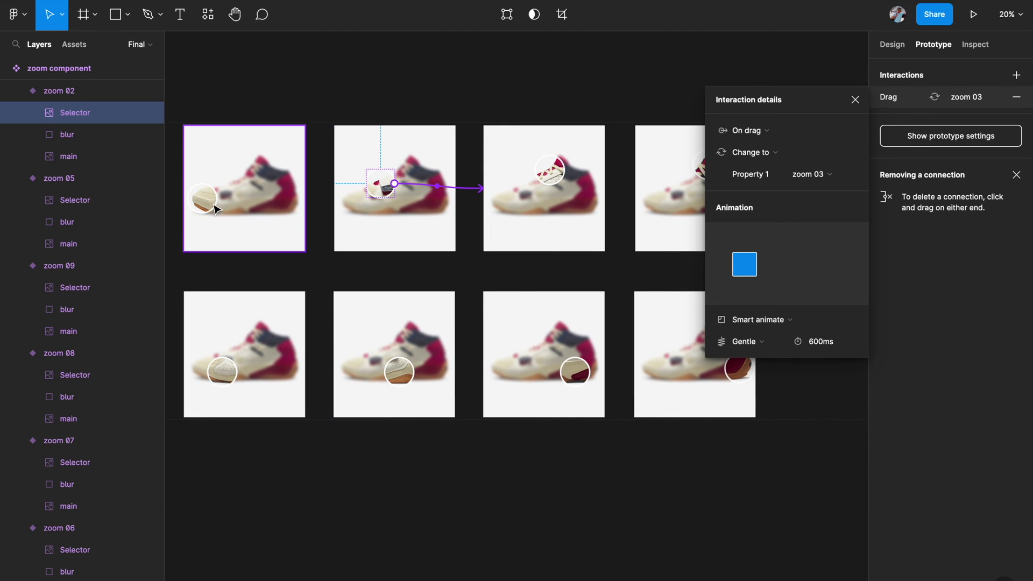
pyautogui.hscroll(3, 364, 208)
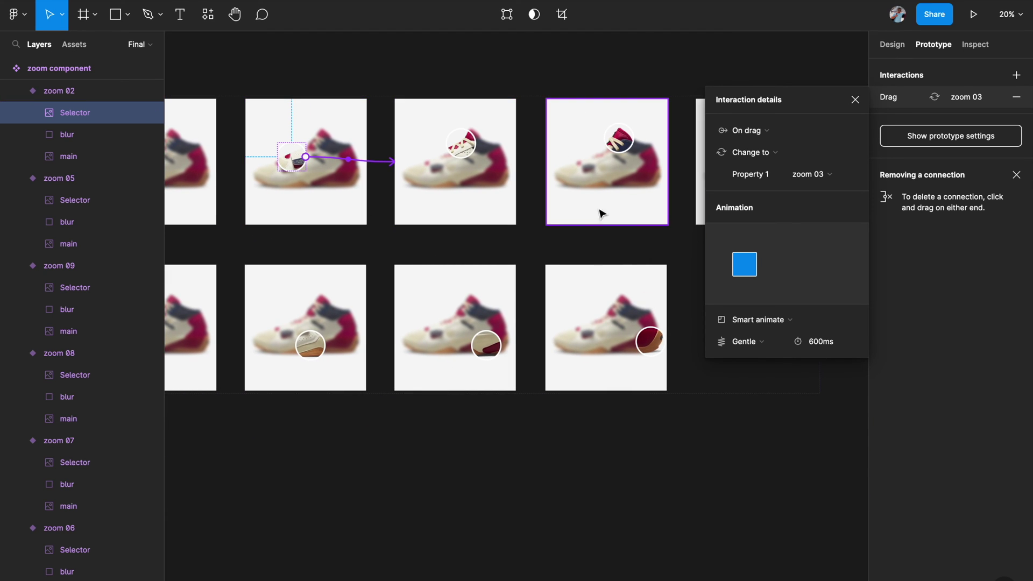
pyautogui.scroll(-3, 380, 300)
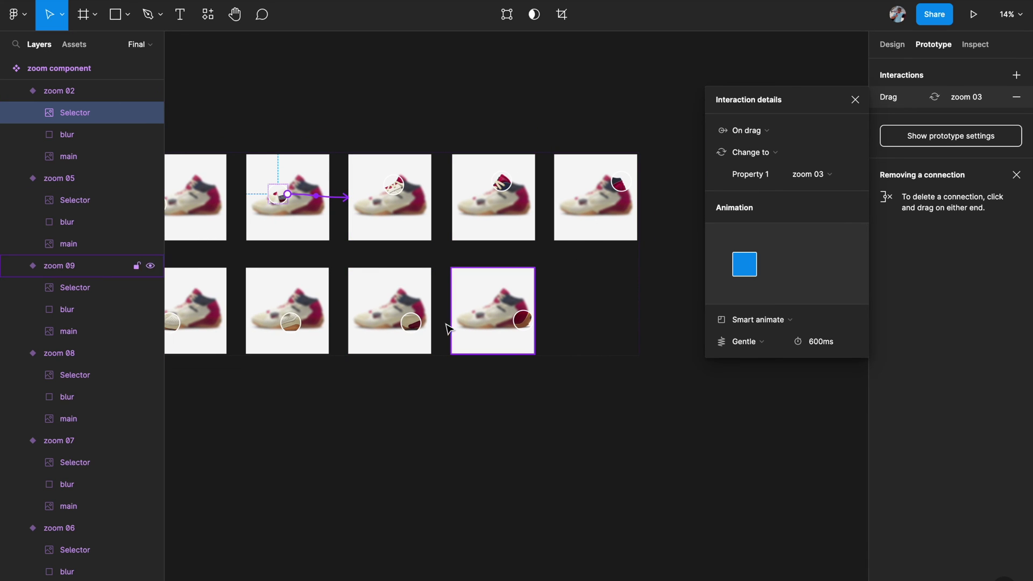
pyautogui.hscroll(-3, 450, 326)
pyautogui.hscroll(3, 321, 327)
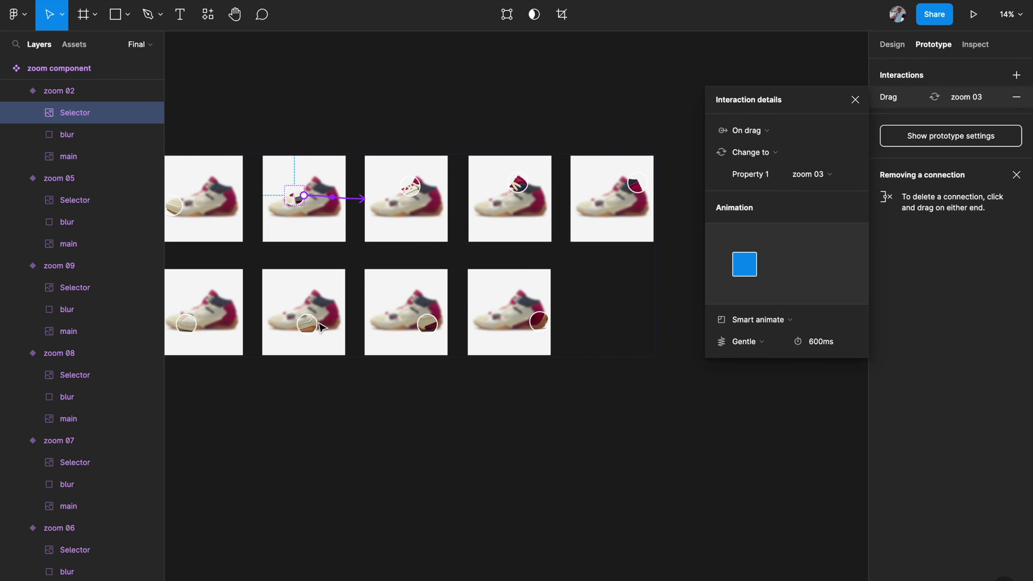
pyautogui.scroll(5, 403, 249)
pyautogui.click(380, 207)
pyautogui.moveTo(398, 207); pyautogui.dragTo(517, 226)
pyautogui.hscroll(2, 516, 226)
pyautogui.click(488, 179)
pyautogui.moveTo(498, 179); pyautogui.dragTo(598, 199)
# Step: Connect the Selector in zoom 05 down to zoom 09, and the Selector in zoom 09 to zoom 08
pyautogui.scroll(-3, 633, 263)
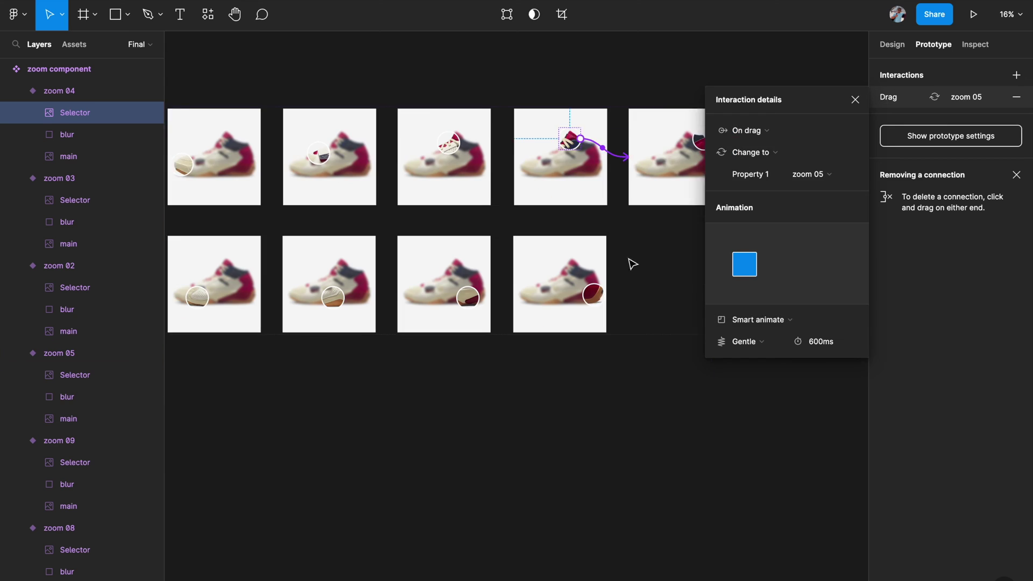
pyautogui.hscroll(1, 633, 264)
pyautogui.click(680, 140)
pyautogui.moveTo(691, 140); pyautogui.dragTo(535, 237)
pyautogui.click(570, 295)
pyautogui.moveTo(581, 294); pyautogui.dragTo(333, 290)
# Step: Connect the Selector in zoom 08 to zoom 07 and the Selector in zoom 07 to zoom 06
pyautogui.click(444, 297)
pyautogui.hscroll(-3, 334, 291)
pyautogui.click(454, 283)
pyautogui.moveTo(464, 283); pyautogui.dragTo(350, 286)
pyautogui.click(425, 394)
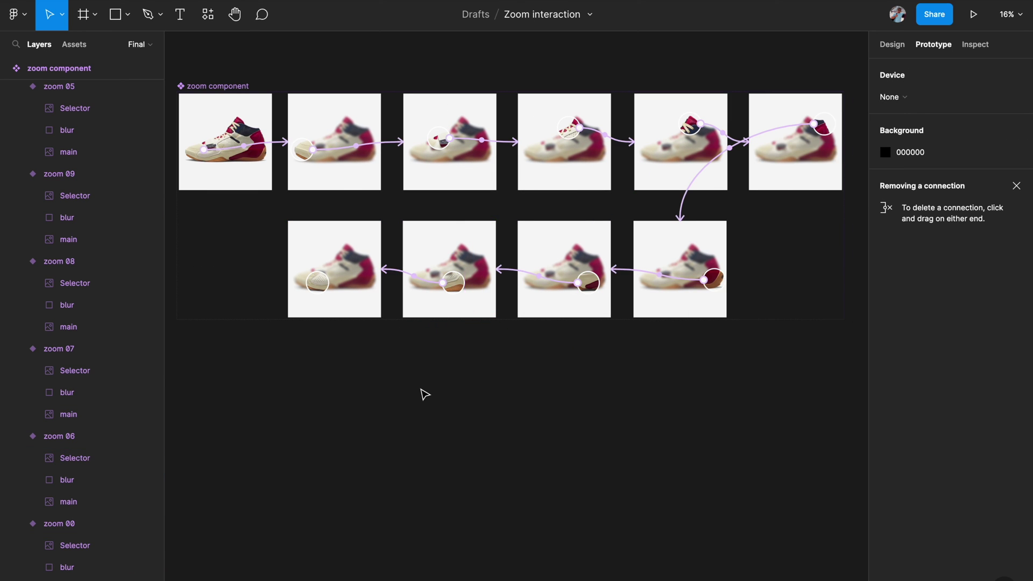
# Step: Close the loop by connecting the Selector in zoom 06 to the zoom 01 variant, triggered on drag
pyautogui.hscroll(-1, 425, 394)
pyautogui.scroll(1, 426, 395)
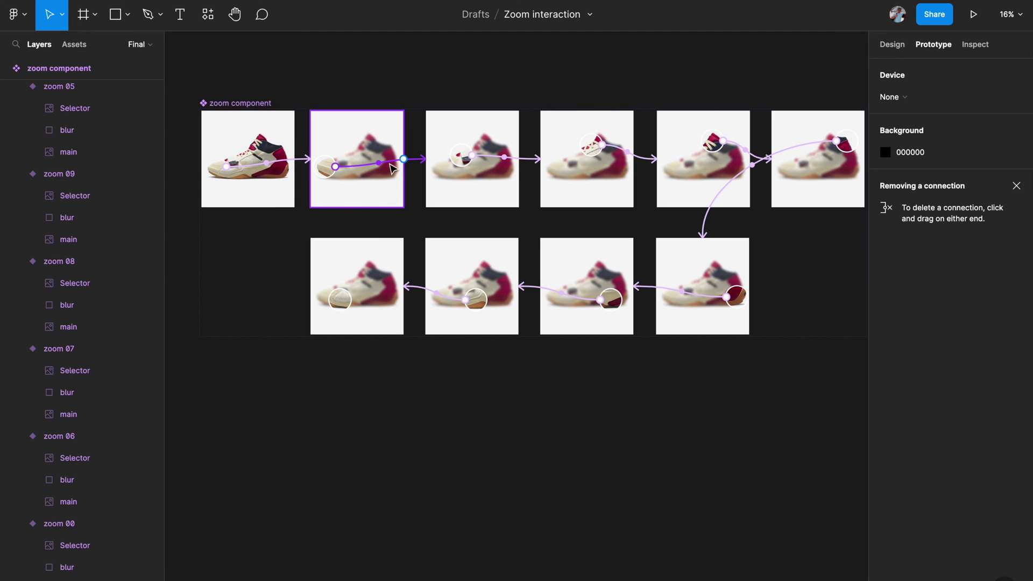
pyautogui.scroll(2, 743, 243)
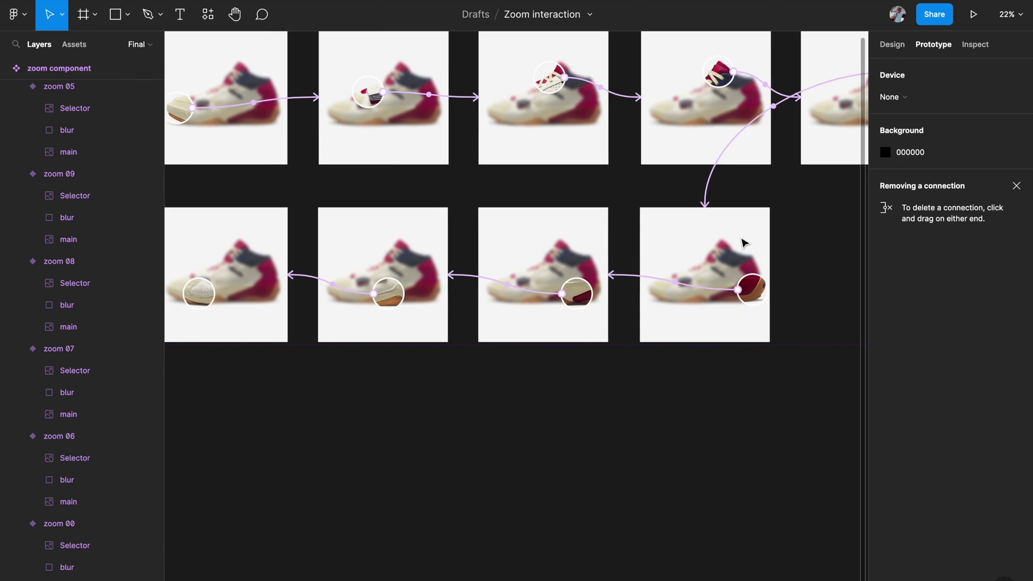
pyautogui.hscroll(-10, 479, 302)
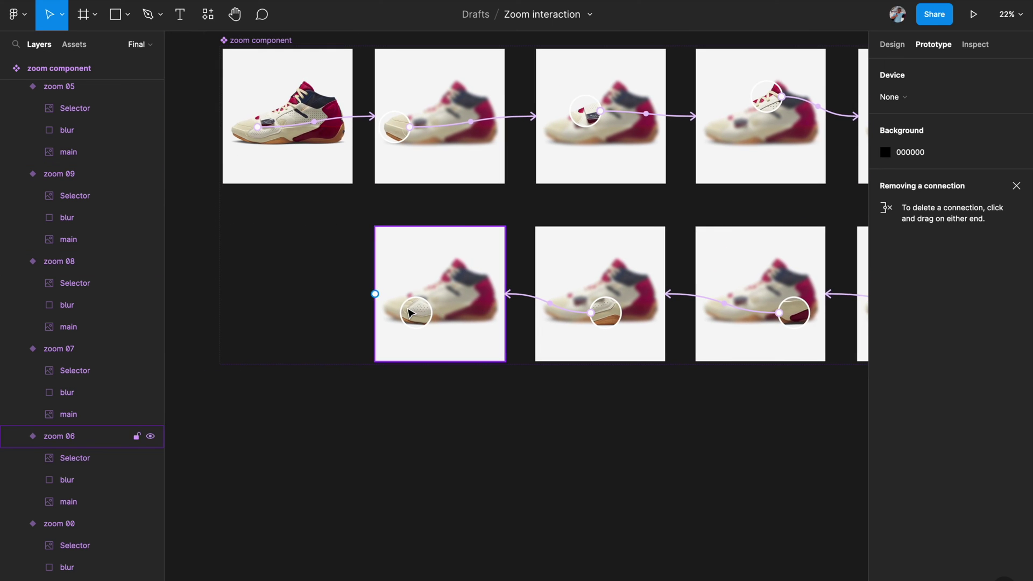
pyautogui.scroll(1, 411, 312)
pyautogui.click(420, 300)
pyautogui.moveTo(419, 296); pyautogui.dragTo(439, 162)
pyautogui.scroll(-3, 496, 227)
pyautogui.scroll(-2, 496, 227)
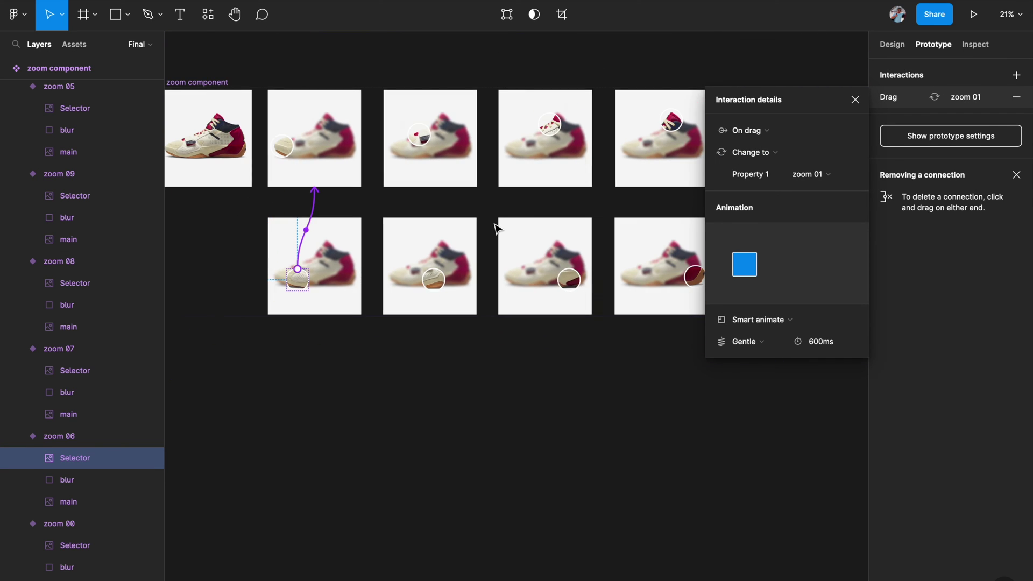
pyautogui.click(516, 79)
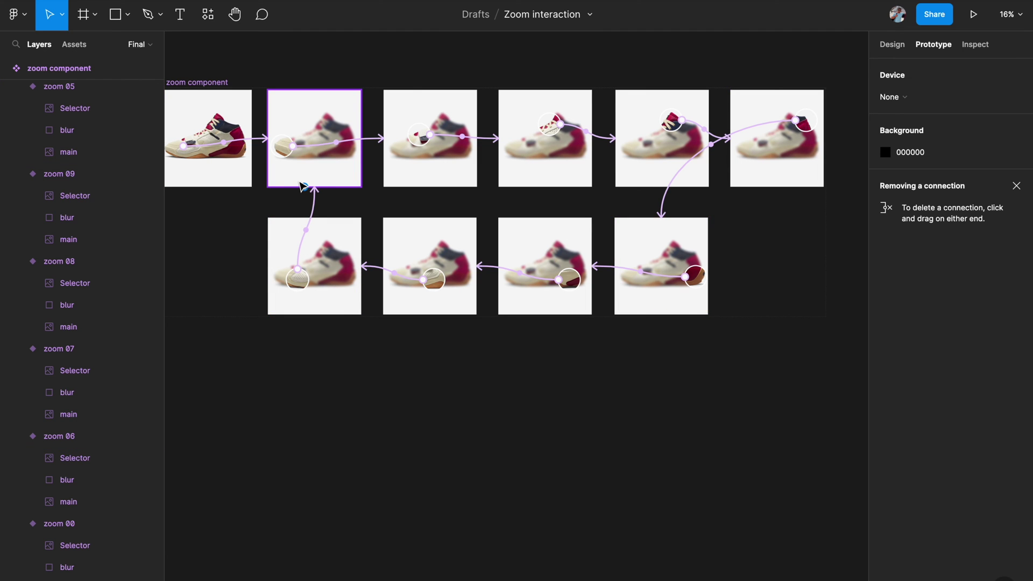
pyautogui.scroll(3, 302, 186)
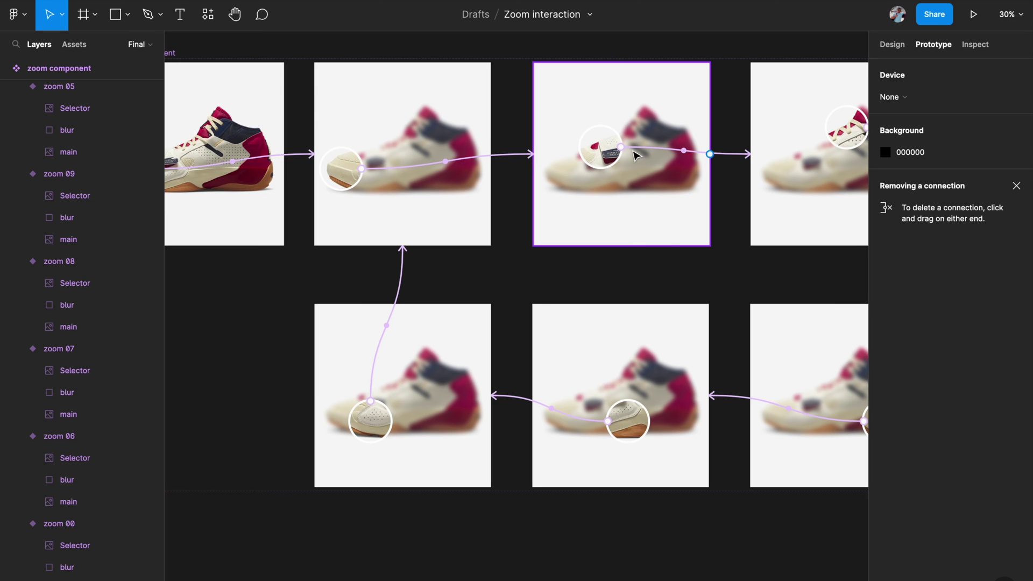
pyautogui.hscroll(-2, 596, 163)
pyautogui.scroll(1, 597, 163)
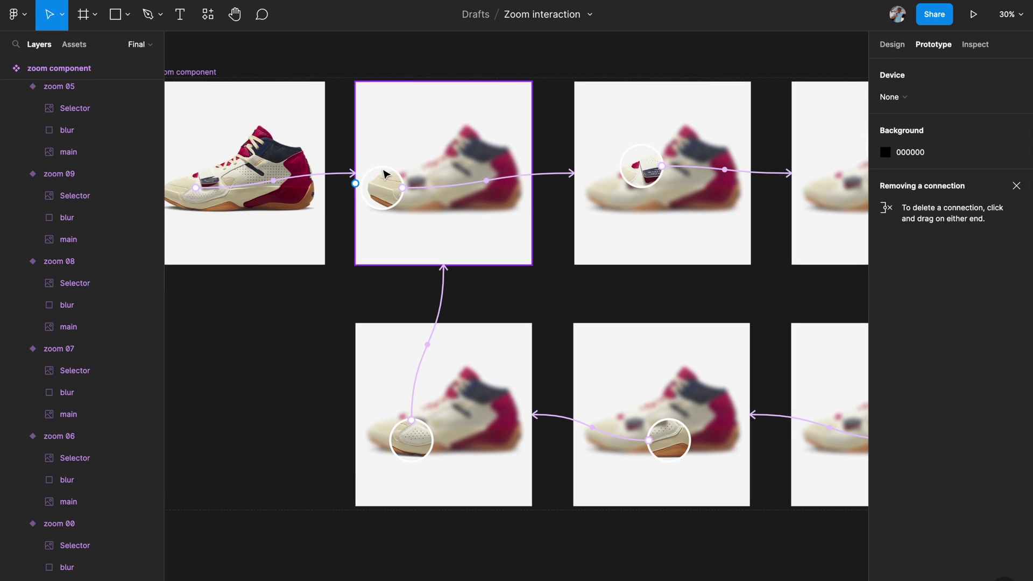
pyautogui.scroll(-3, 390, 194)
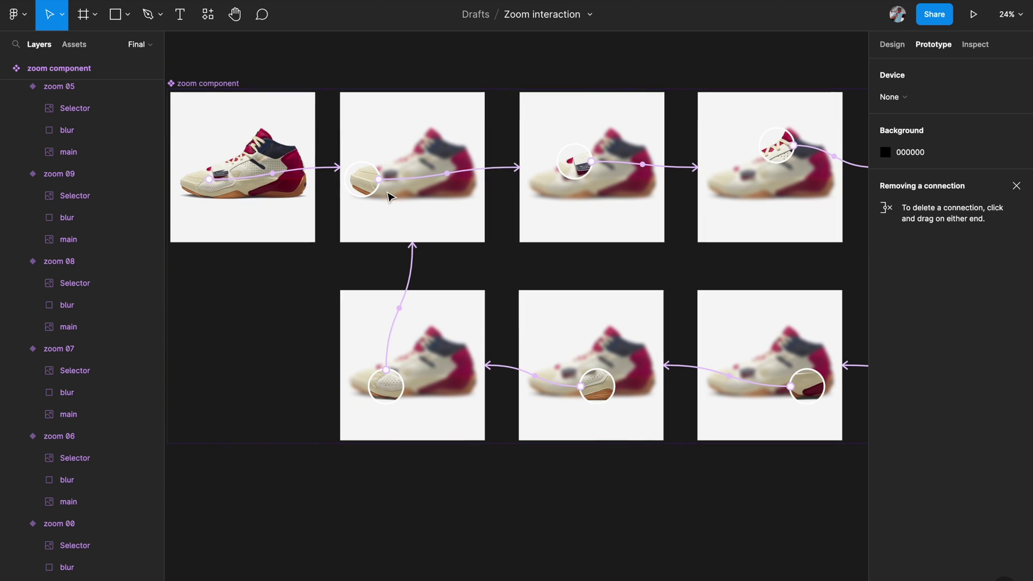
# Step: Connect the Selector in zoom 02 back to the zoom 01 variant, triggered on drag
pyautogui.click(574, 181)
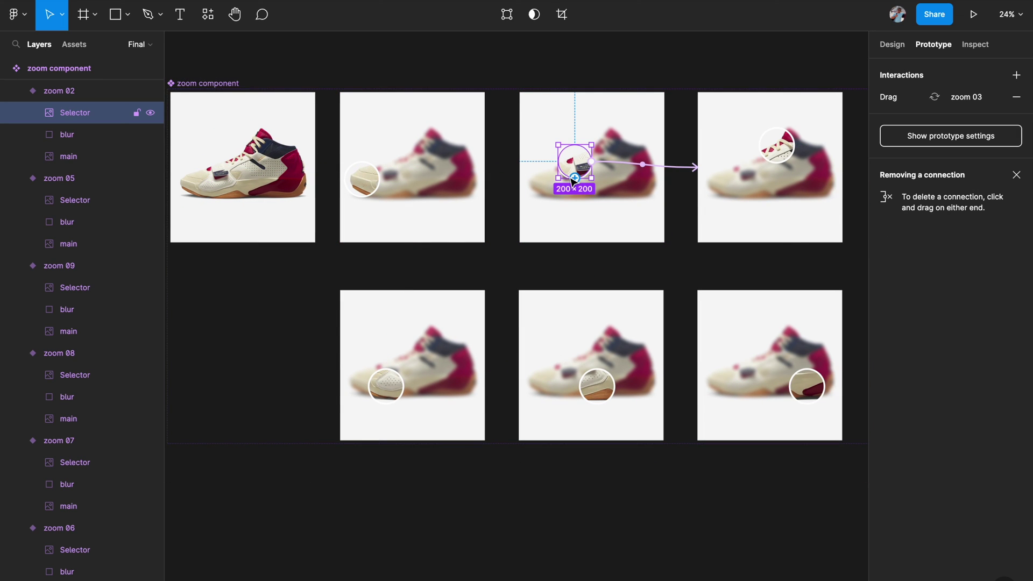
pyautogui.moveTo(558, 162); pyautogui.dragTo(481, 173)
pyautogui.click(724, 132)
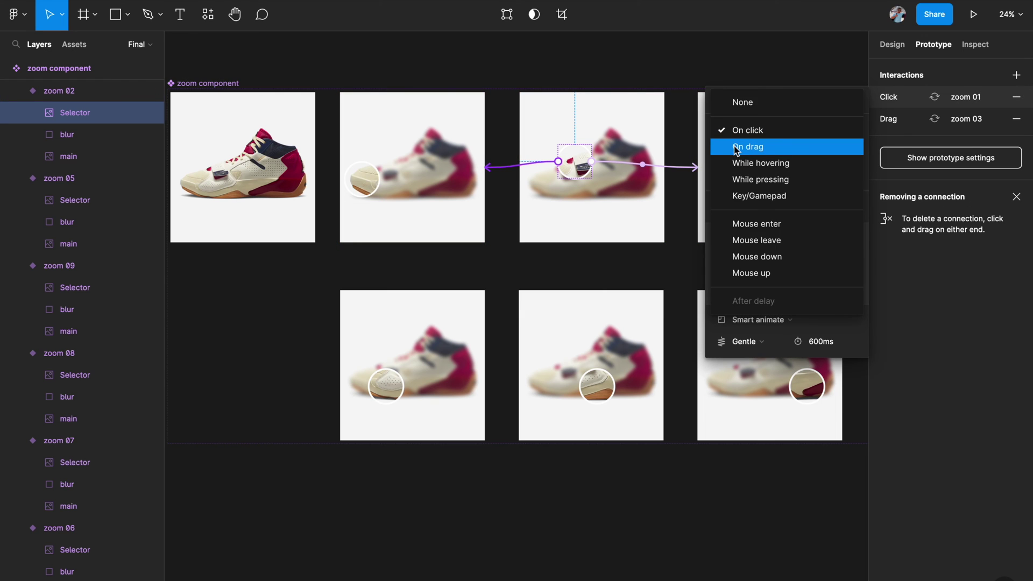
pyautogui.click(738, 145)
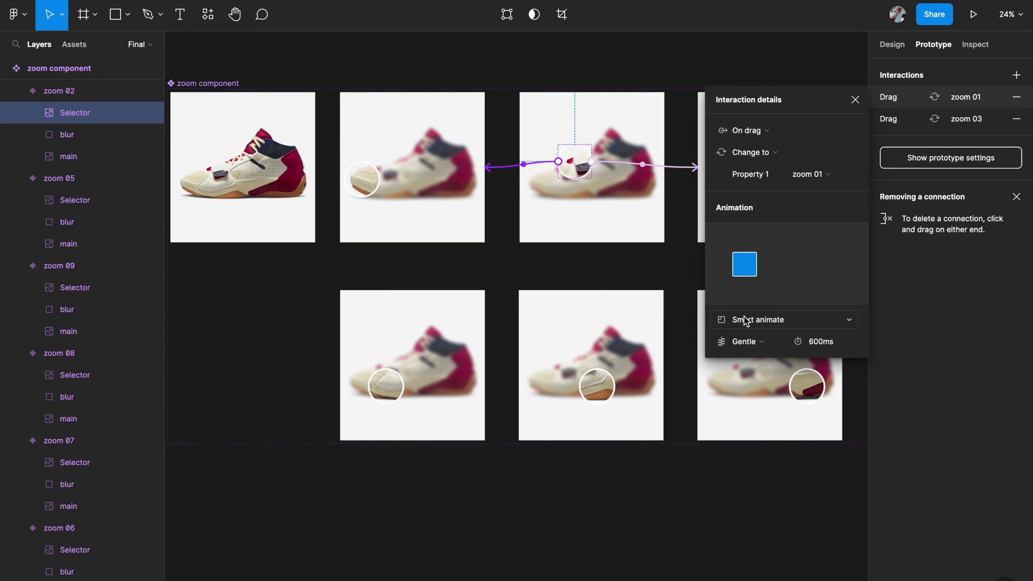
# Step: Connect the Selector in zoom 03 back to the zoom 02 variant
pyautogui.hscroll(3, 505, 310)
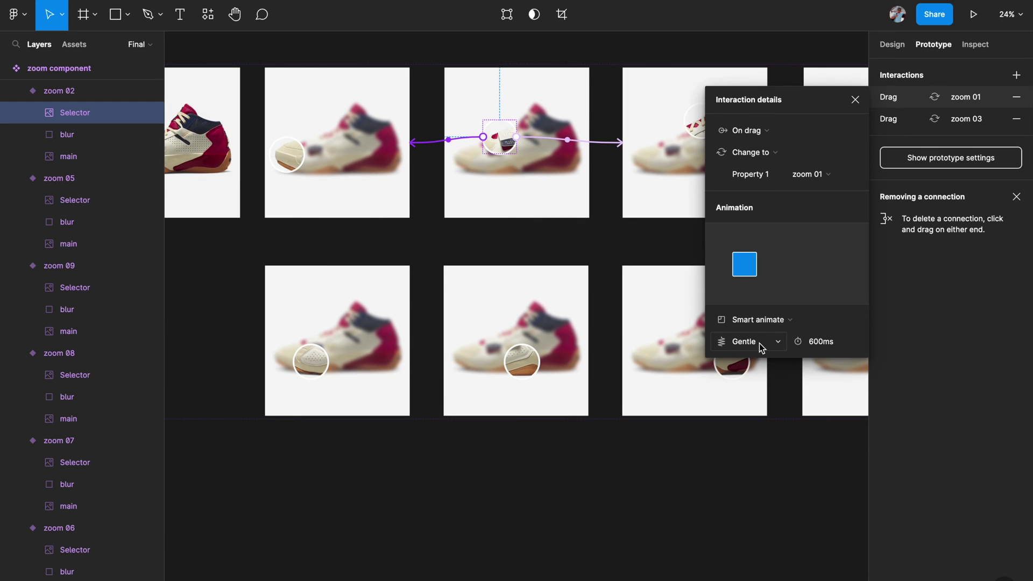
pyautogui.scroll(-2, 526, 268)
pyautogui.click(574, 151)
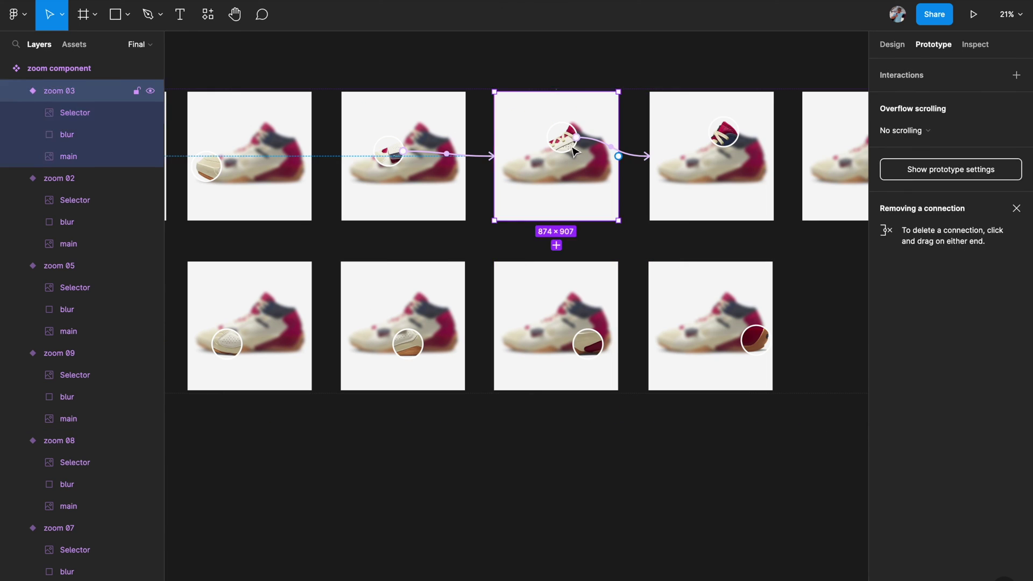
pyautogui.click(573, 151)
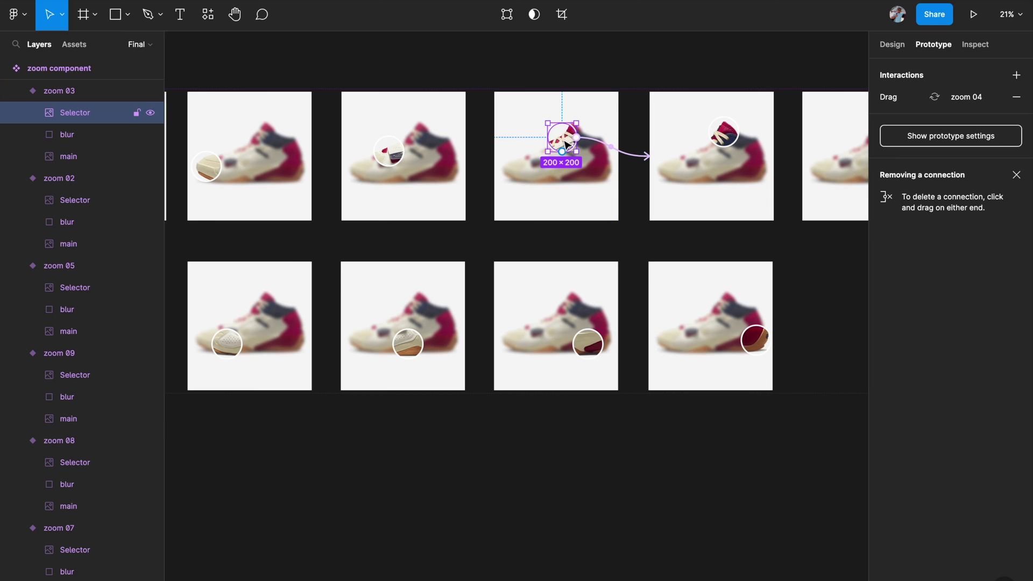
pyautogui.scroll(1, 571, 141)
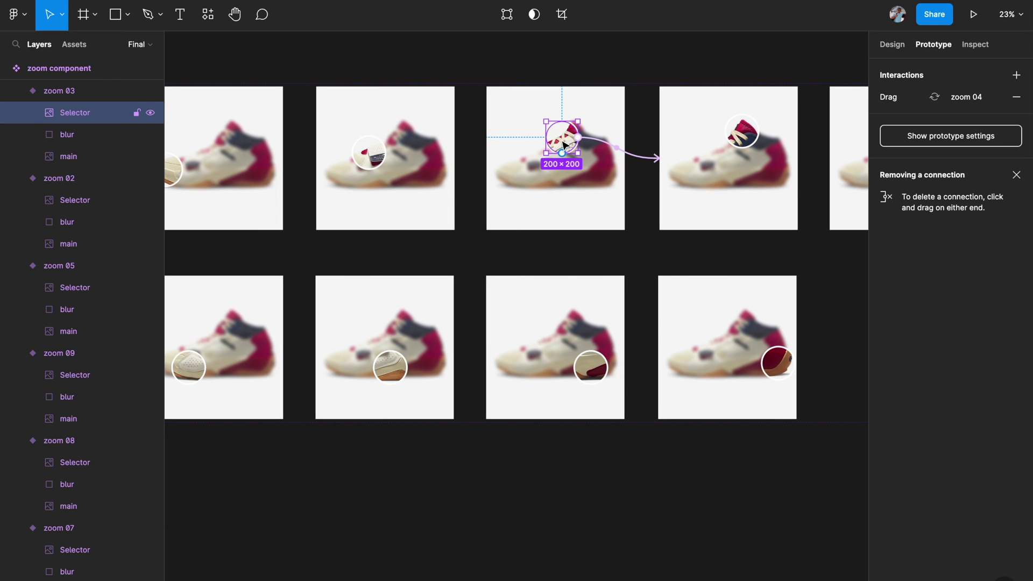
pyautogui.scroll(-2, 564, 144)
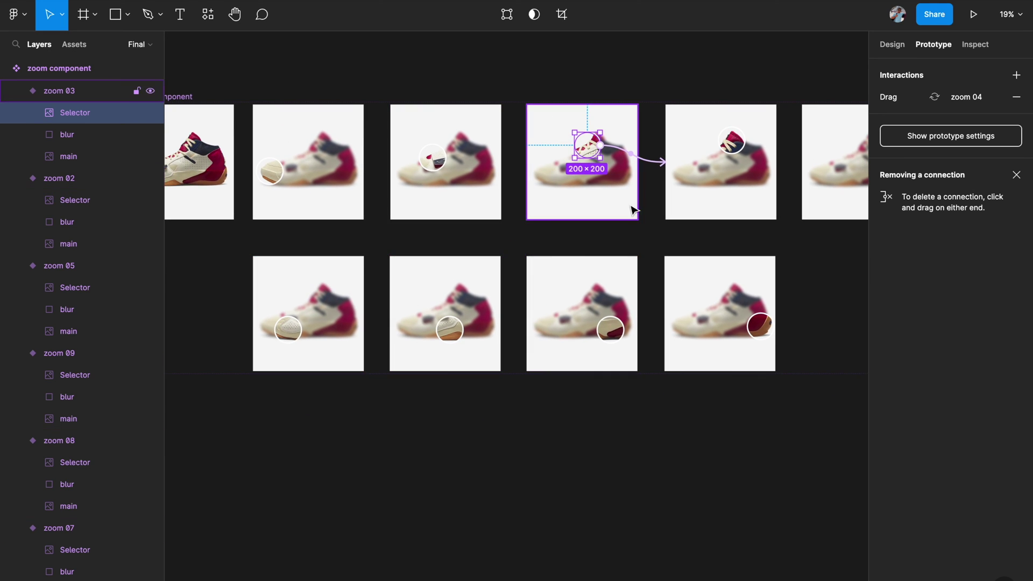
pyautogui.moveTo(574, 145); pyautogui.dragTo(476, 172)
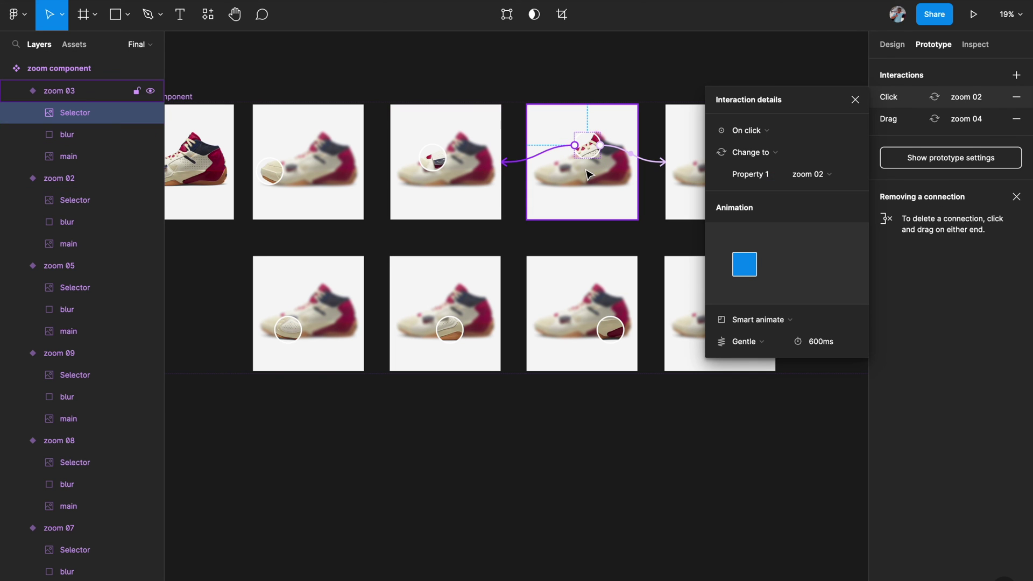
pyautogui.hscroll(2, 538, 173)
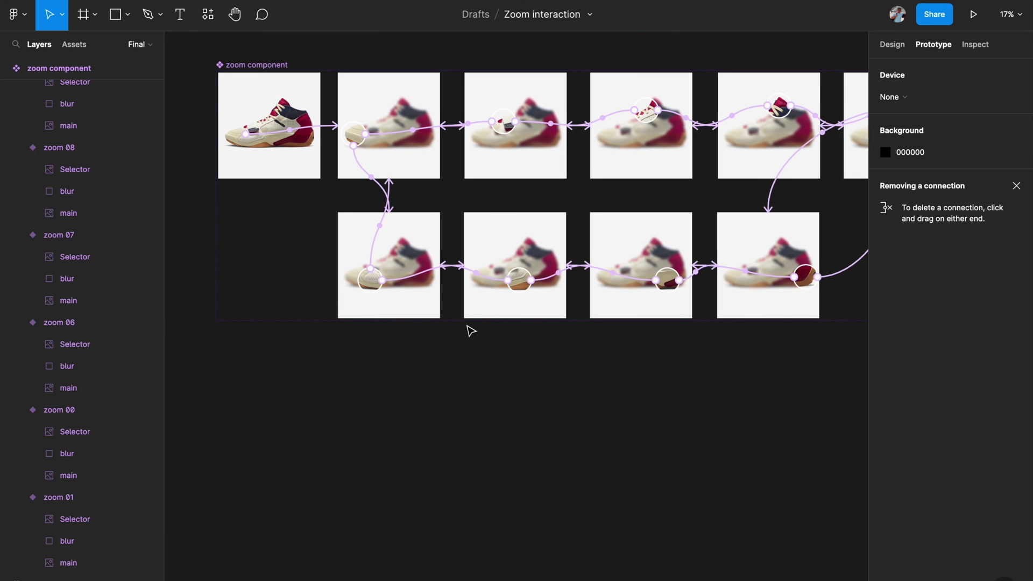
# Step: Look over the connections running in both directions between the zoom component's variants
pyautogui.hscroll(2, 472, 331)
pyautogui.scroll(1, 472, 331)
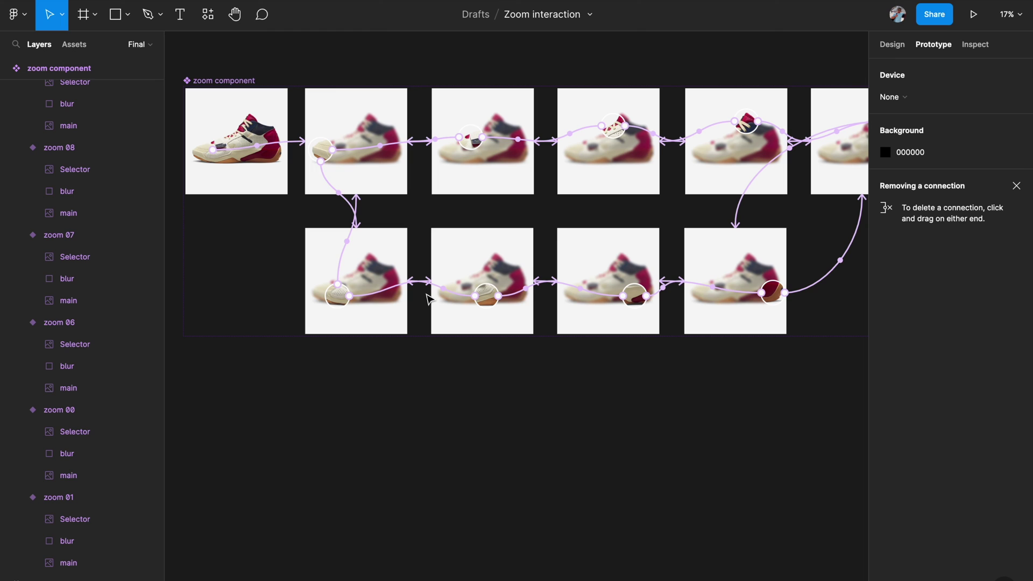
pyautogui.hscroll(2, 429, 298)
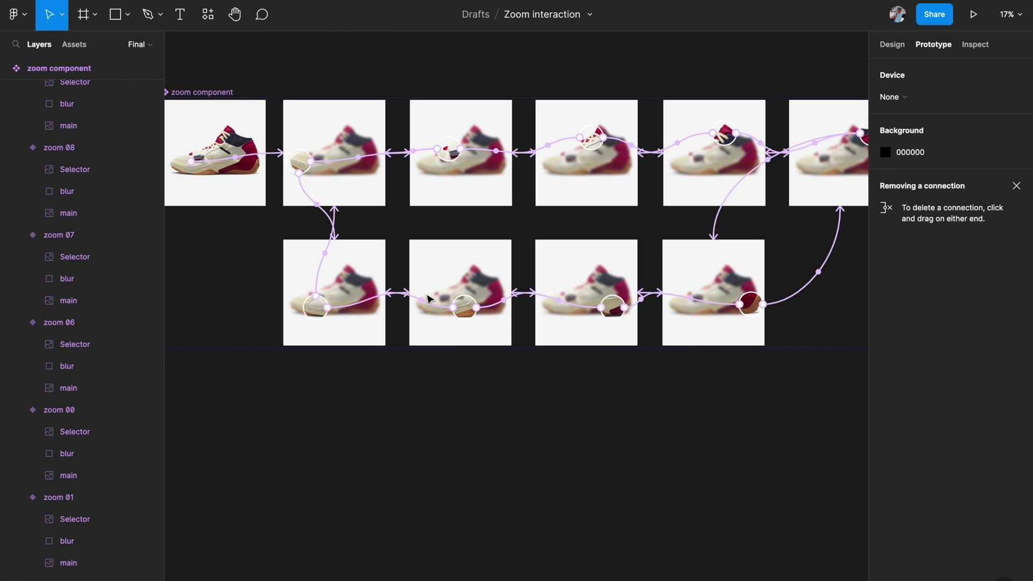
pyautogui.hscroll(-3, 429, 299)
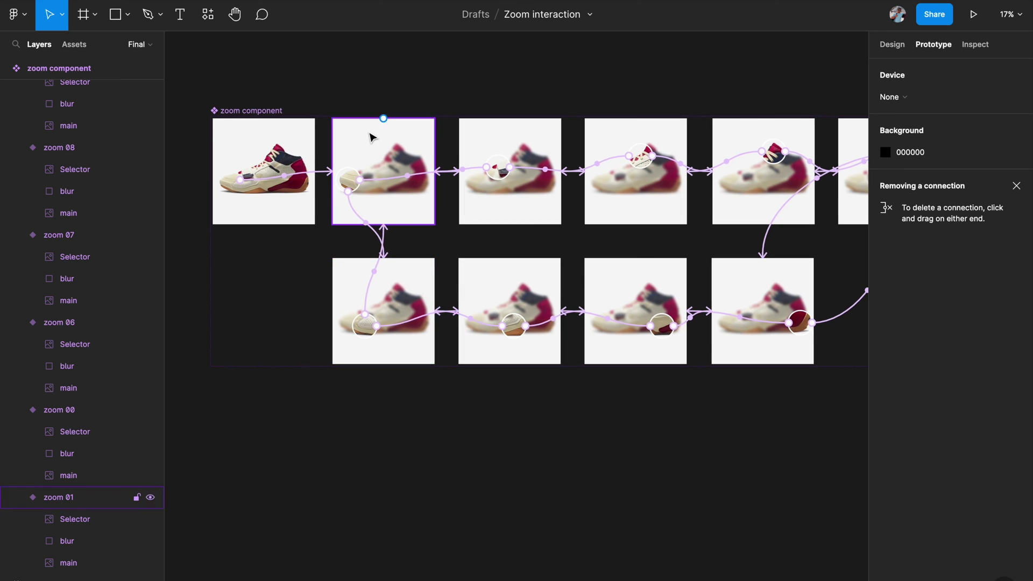
# Step: Connect the blur layer in zoom 01 back to the zoom 00 variant on click, with the Instant animation
pyautogui.scroll(3, 397, 136)
pyautogui.click(394, 141)
pyautogui.hscroll(-2, 393, 142)
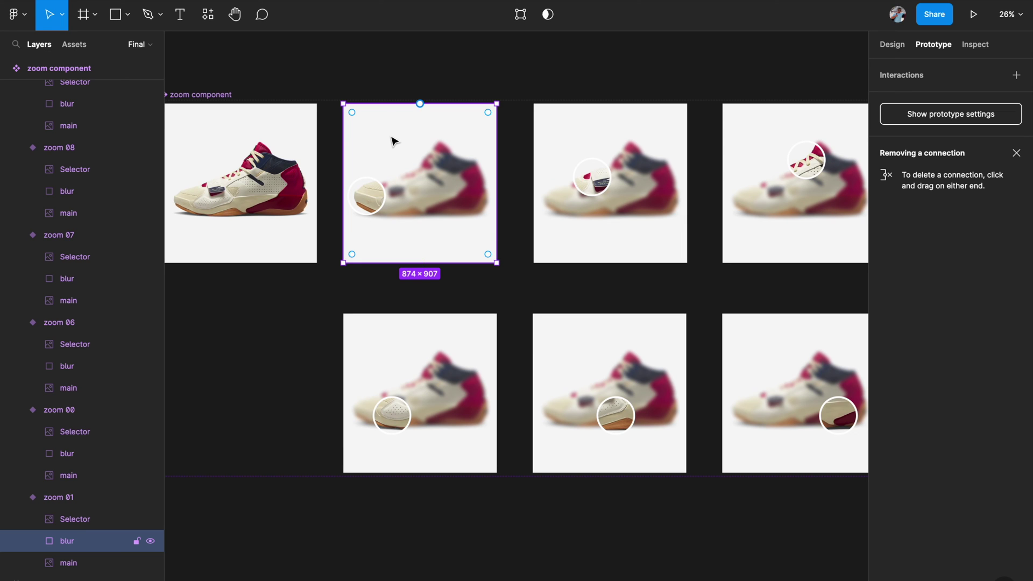
pyautogui.hscroll(-3, 372, 151)
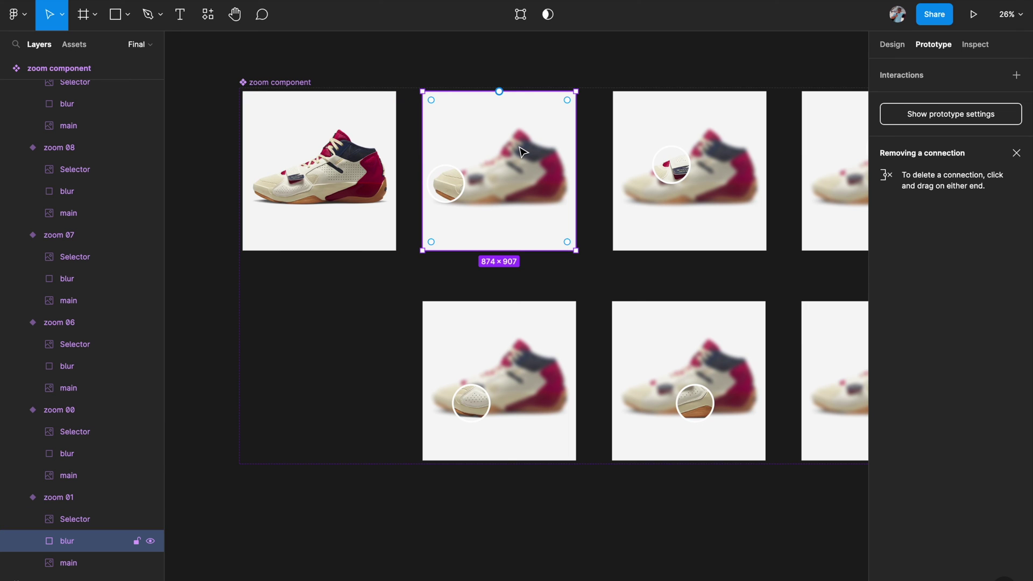
pyautogui.scroll(-1, 522, 152)
pyautogui.hscroll(1, 522, 152)
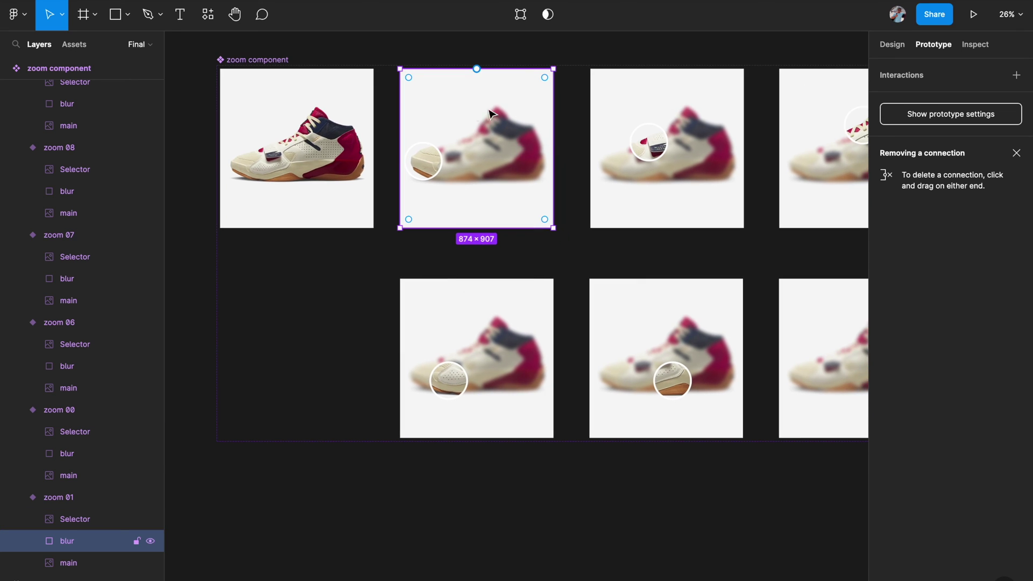
pyautogui.hscroll(4, 662, 95)
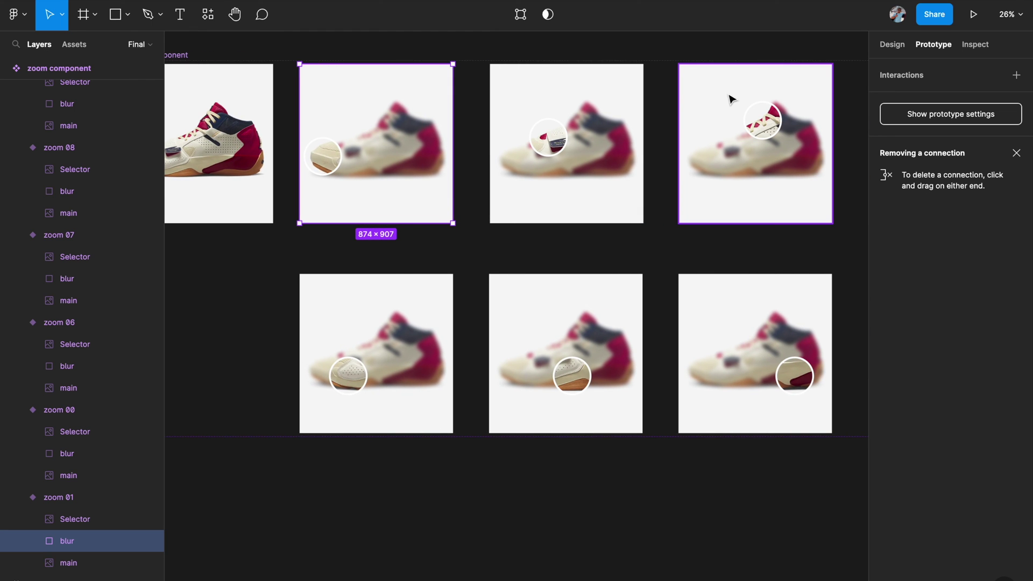
pyautogui.scroll(-1, 560, 146)
pyautogui.hscroll(-5, 560, 147)
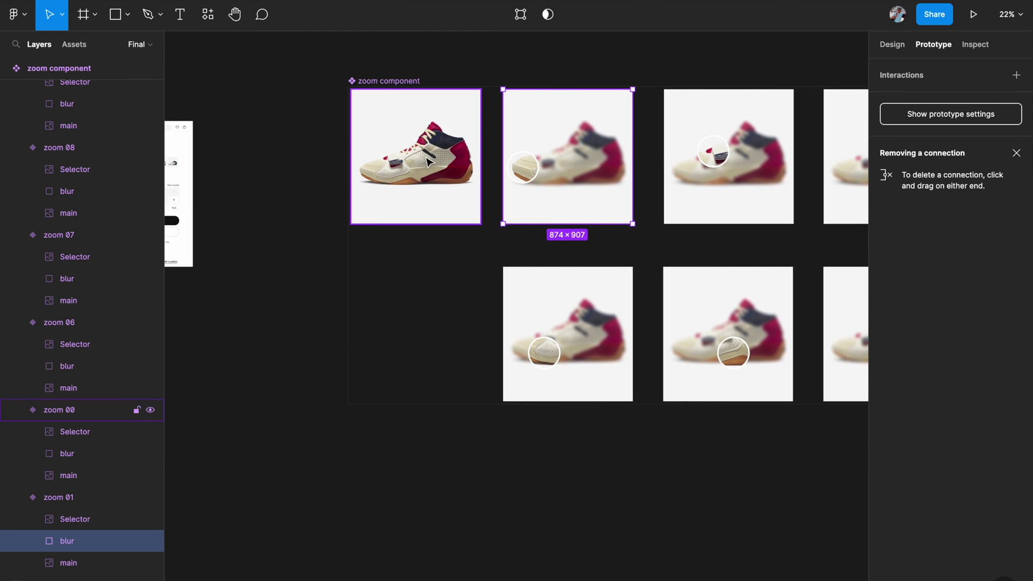
pyautogui.hscroll(5, 425, 143)
pyautogui.scroll(1, 425, 142)
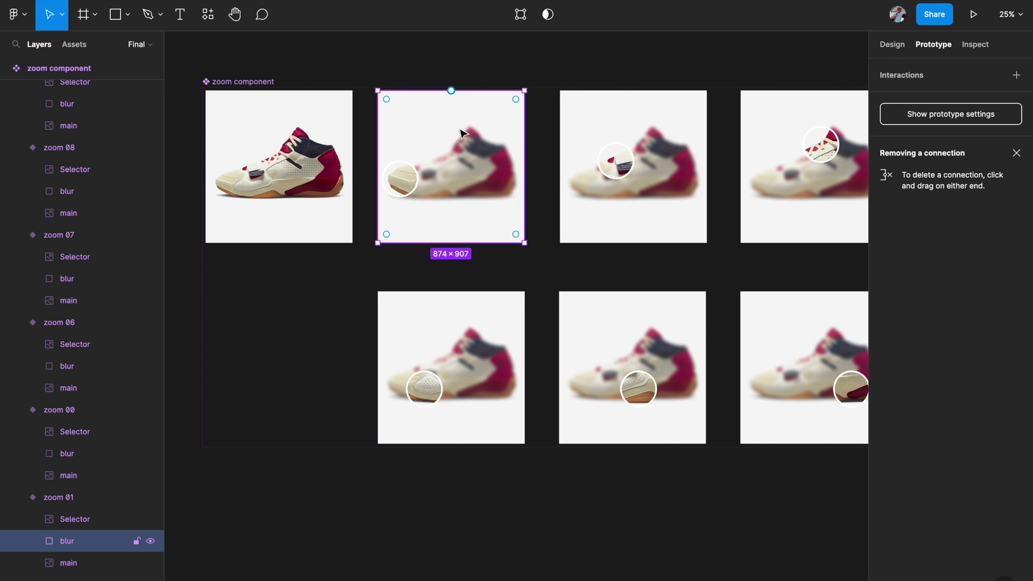
pyautogui.hscroll(2, 717, 134)
pyautogui.scroll(-2, 468, 229)
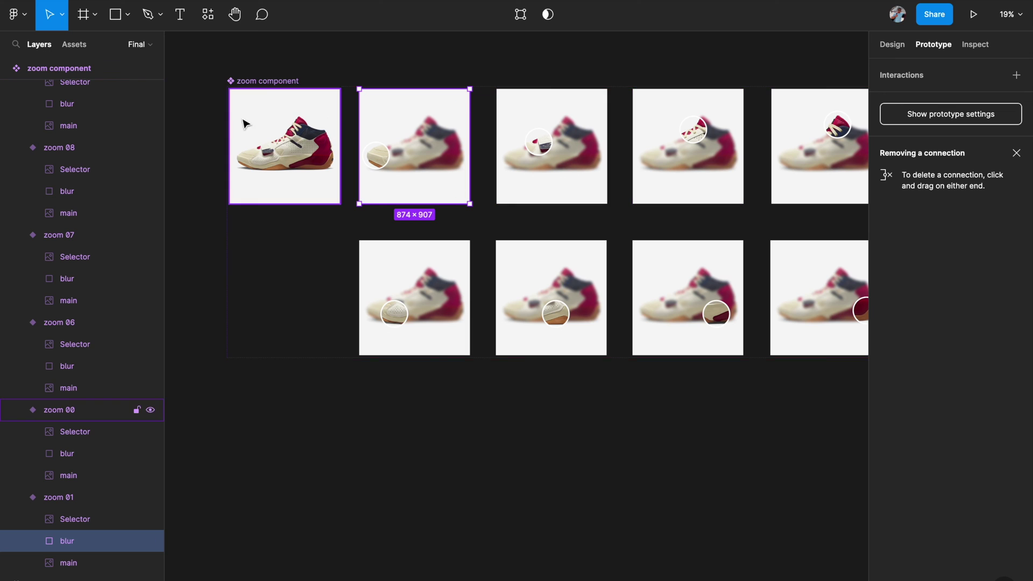
pyautogui.scroll(2, 285, 150)
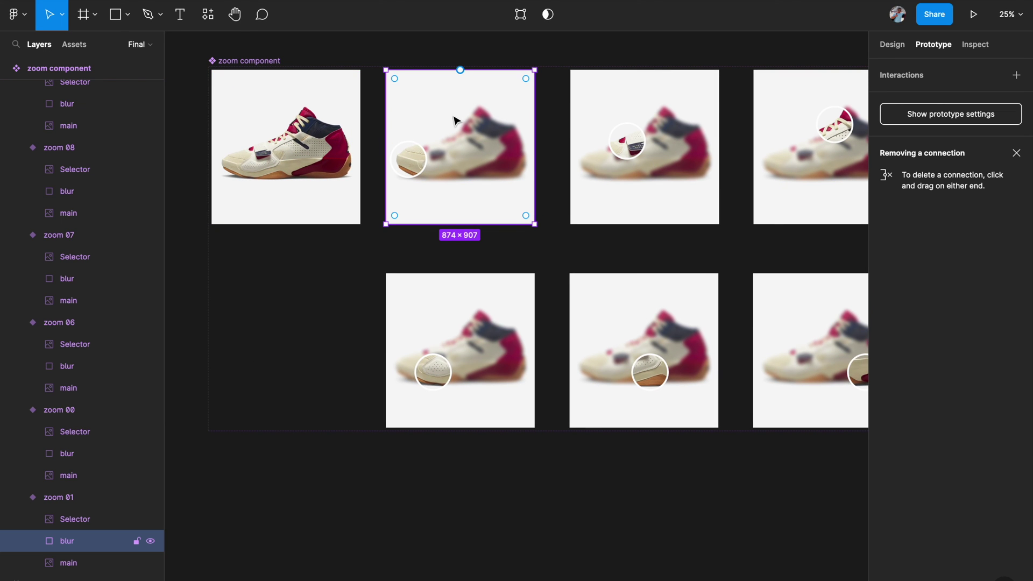
pyautogui.moveTo(460, 70); pyautogui.dragTo(344, 146)
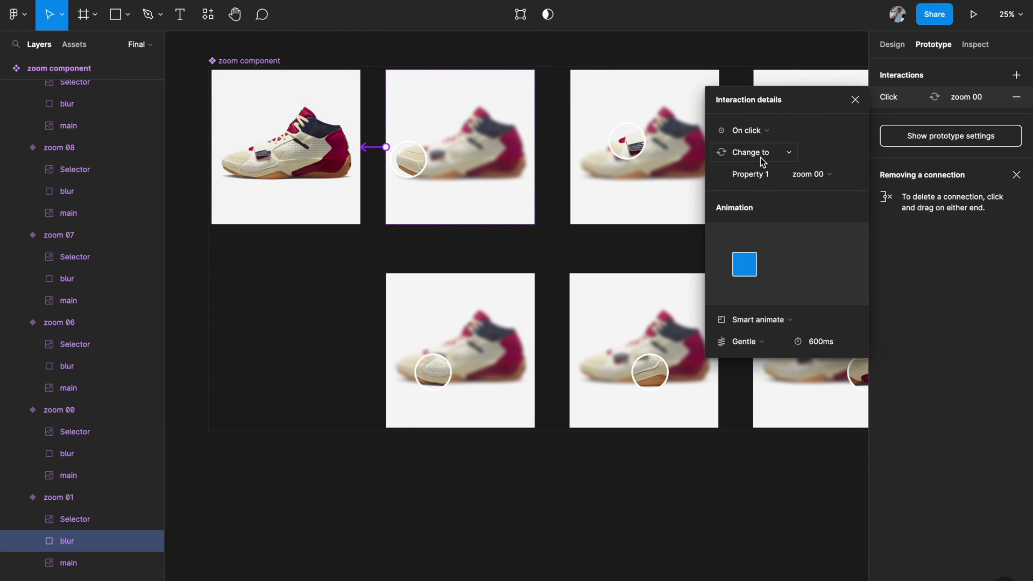
pyautogui.click(758, 320)
pyautogui.click(761, 292)
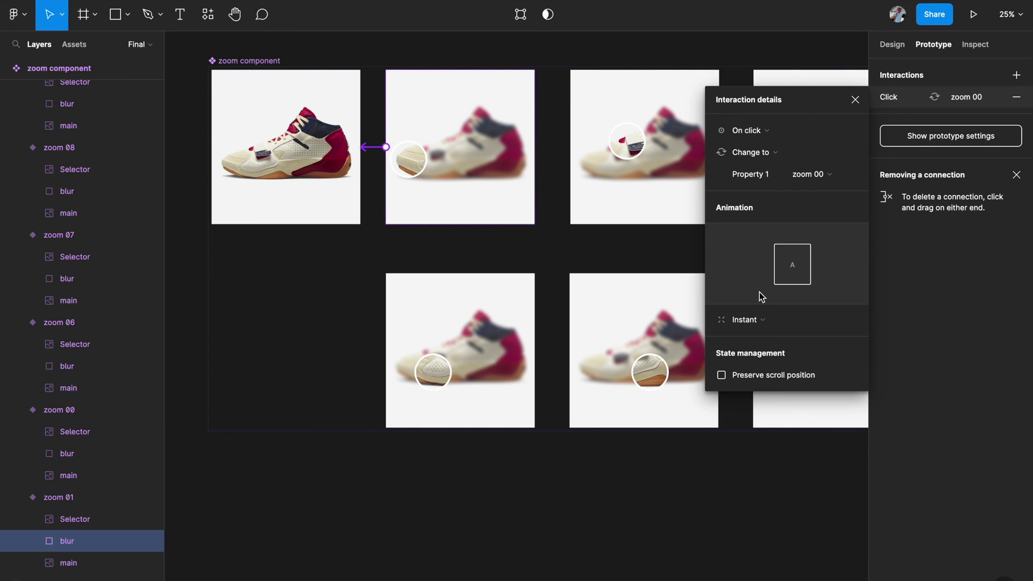
# Step: Try the Dissolve animation on the blur layer's connection to zoom 00 and set it back to Instant
pyautogui.click(755, 320)
pyautogui.click(754, 334)
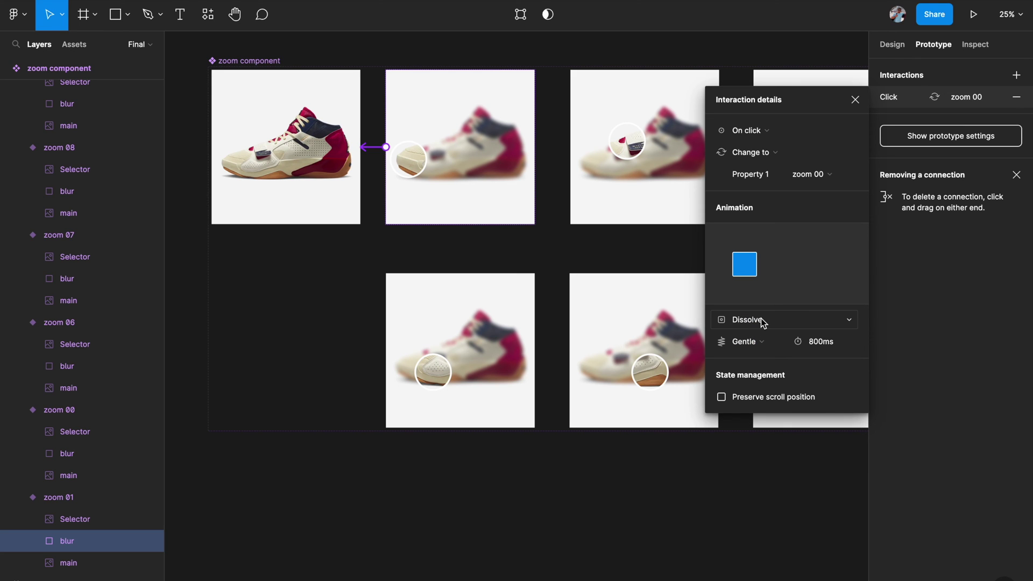
pyautogui.scroll(-3, 450, 191)
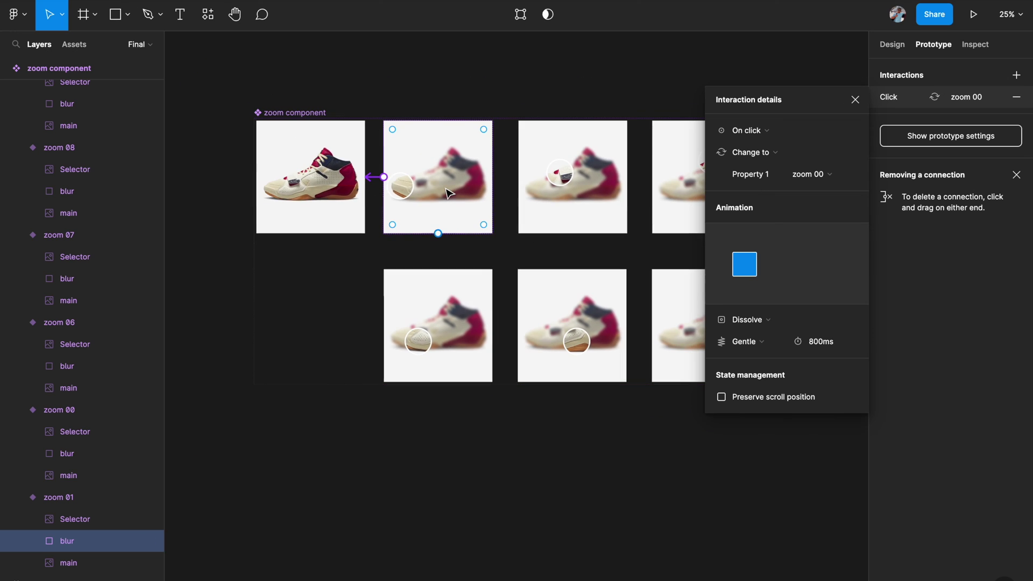
pyautogui.hscroll(1, 439, 193)
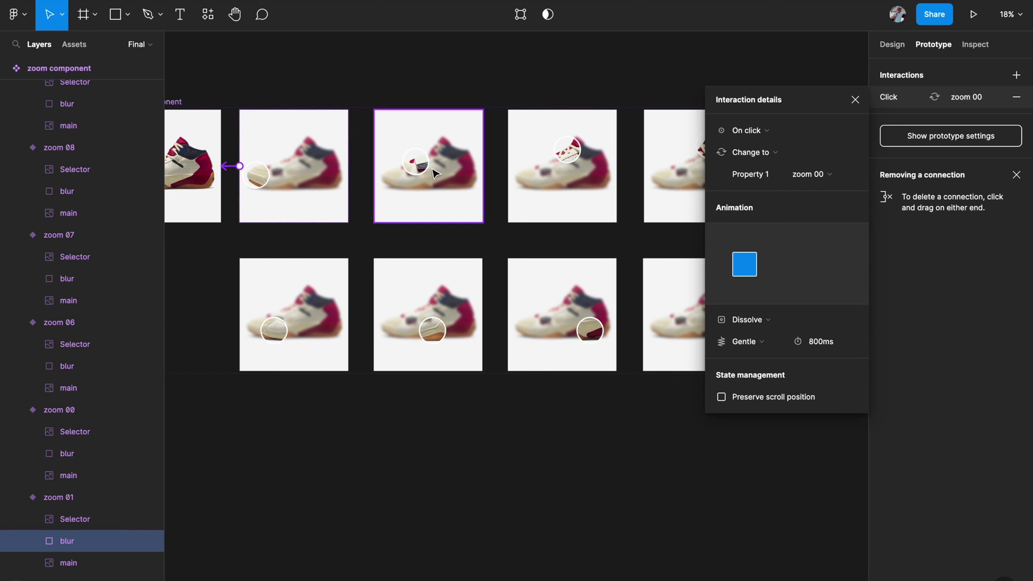
pyautogui.hscroll(-5, 424, 167)
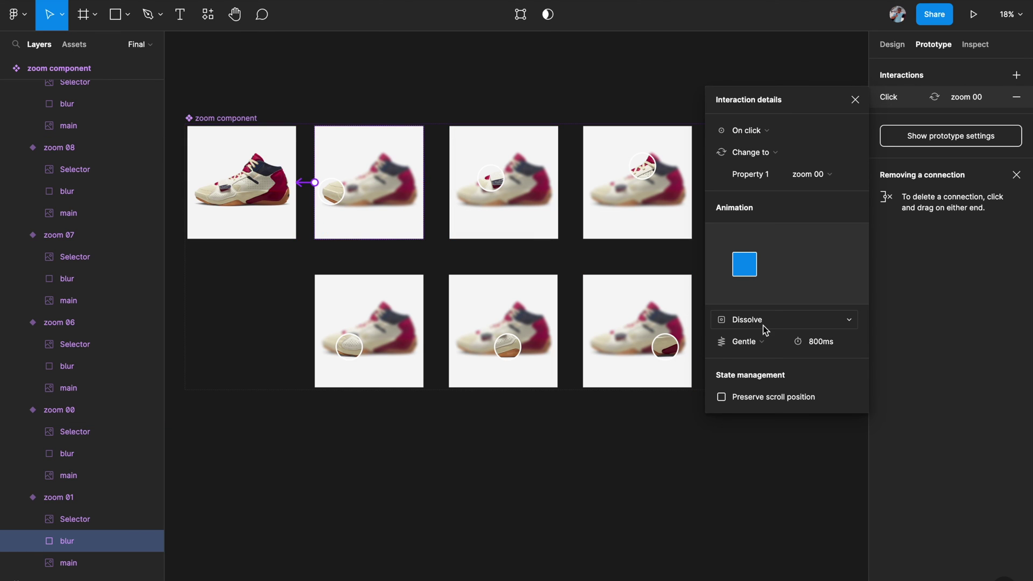
pyautogui.click(763, 325)
pyautogui.click(763, 307)
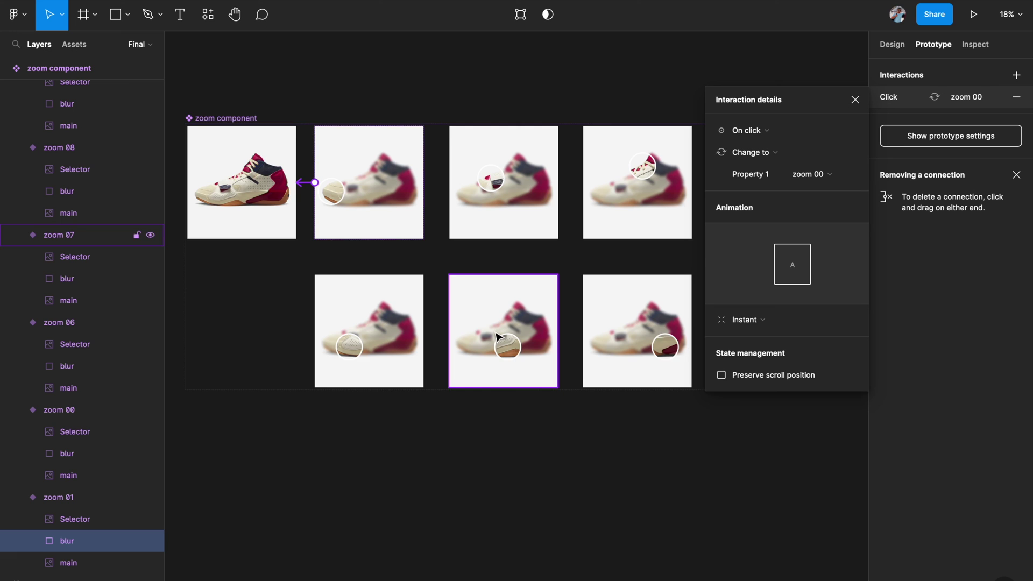
# Step: Examine the click connections to Frame 1 from the blur layers of Frame 2 and Variant7 in the finished Zoom component
pyautogui.scroll(-3, 496, 336)
pyautogui.click(497, 189)
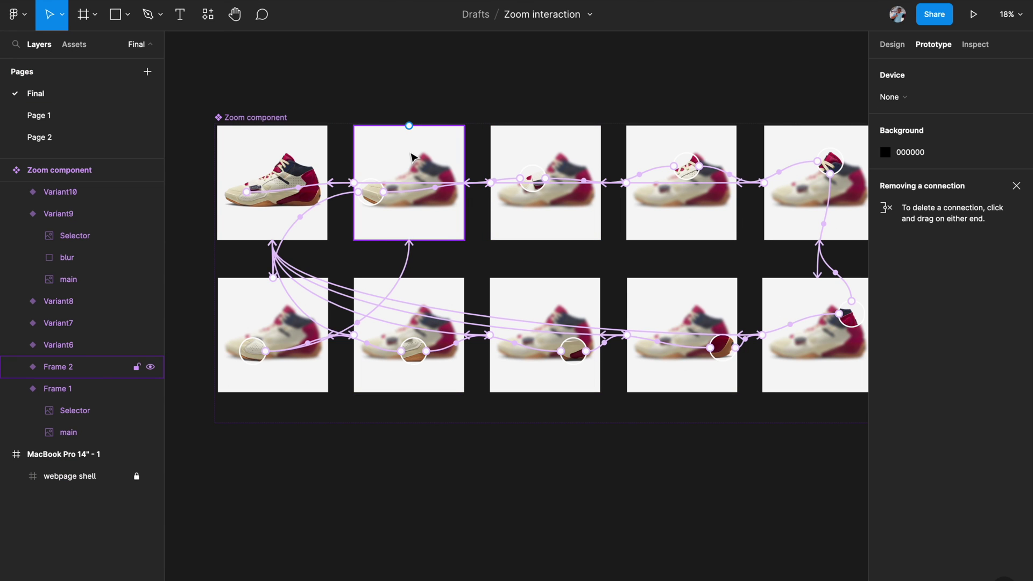
pyautogui.scroll(2, 412, 157)
pyautogui.hscroll(-1, 412, 157)
pyautogui.click(431, 148)
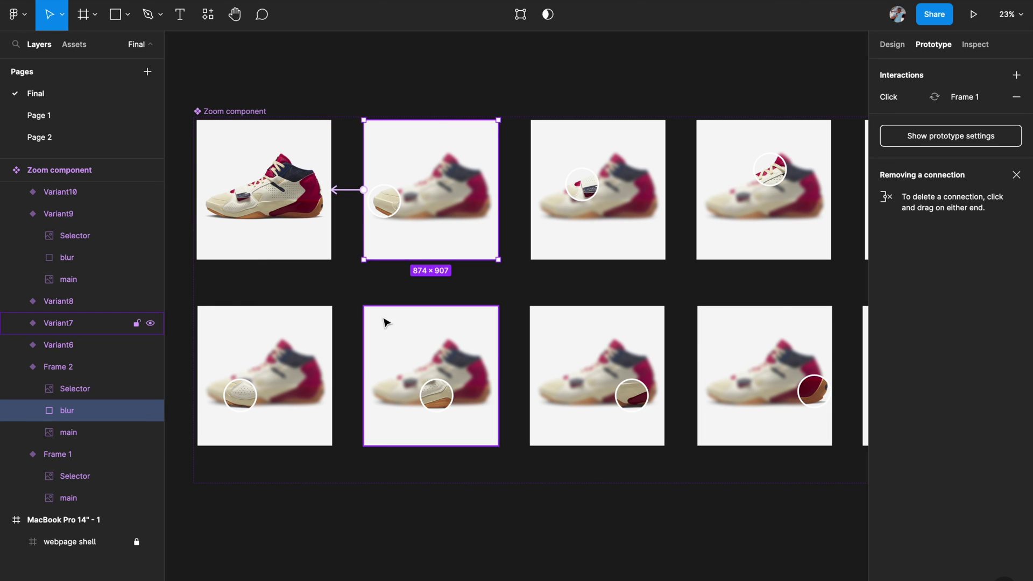
pyautogui.click(396, 334)
pyautogui.click(397, 334)
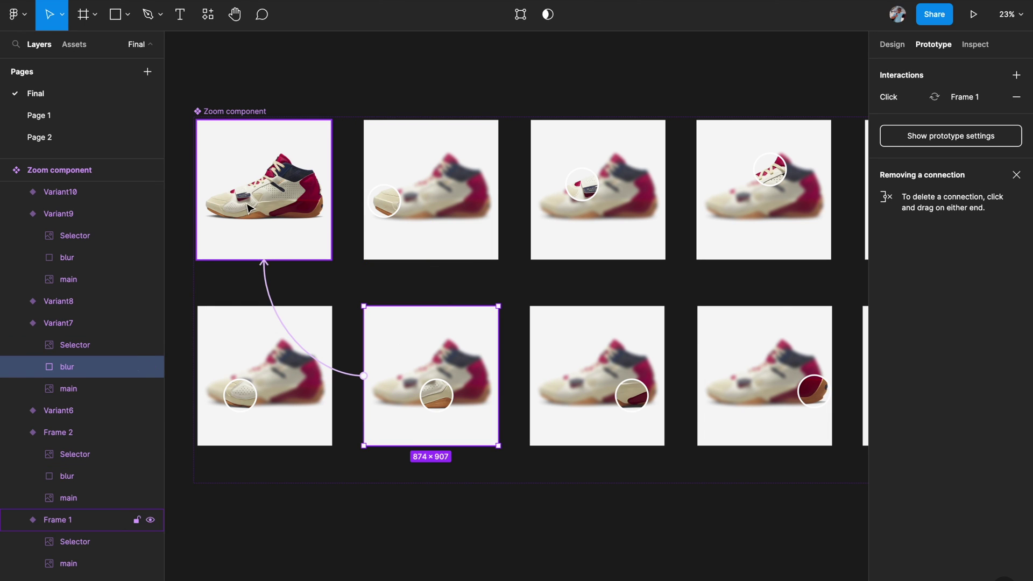
pyautogui.keyDown('ctrl'); pyautogui.scroll(-3, 237, 231); pyautogui.keyUp('ctrl')
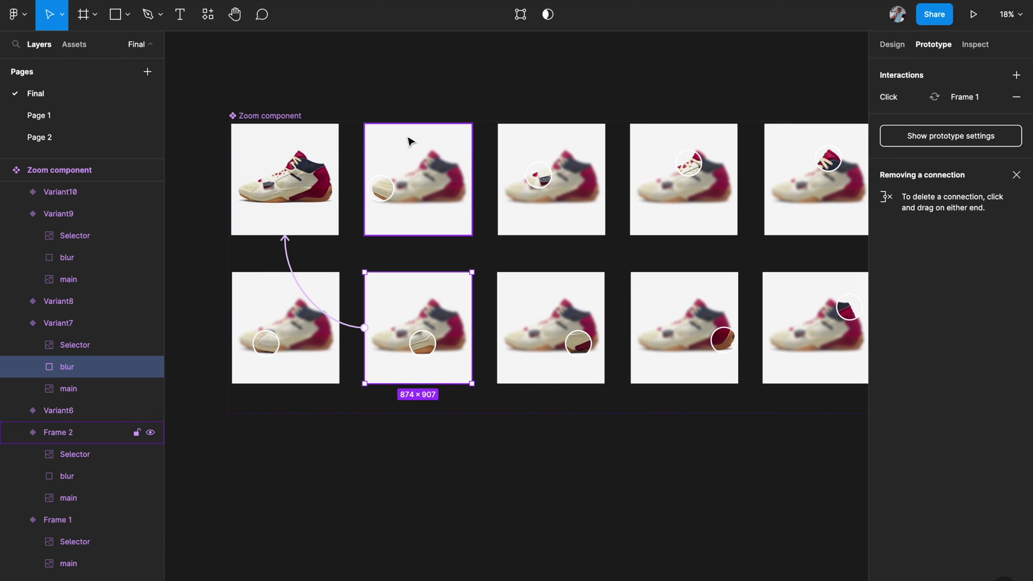
# Step: Review all variant connections of the finished Zoom component as a whole, and collapse the list of pages
pyautogui.click(279, 116)
pyautogui.keyDown('ctrl'); pyautogui.scroll(-2, 275, 123); pyautogui.keyUp('ctrl')
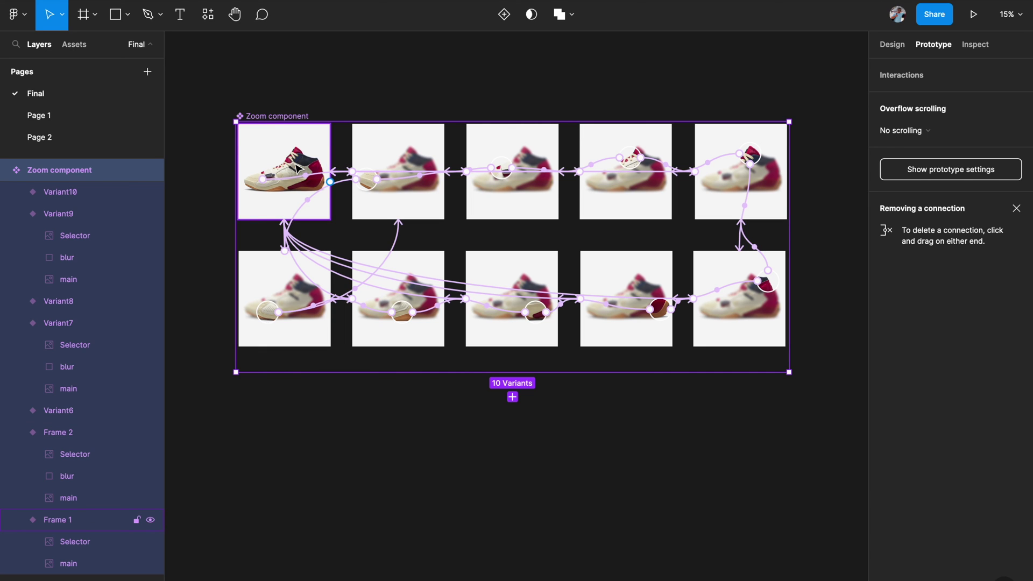
pyautogui.click(341, 78)
pyautogui.scroll(-1, 269, 70)
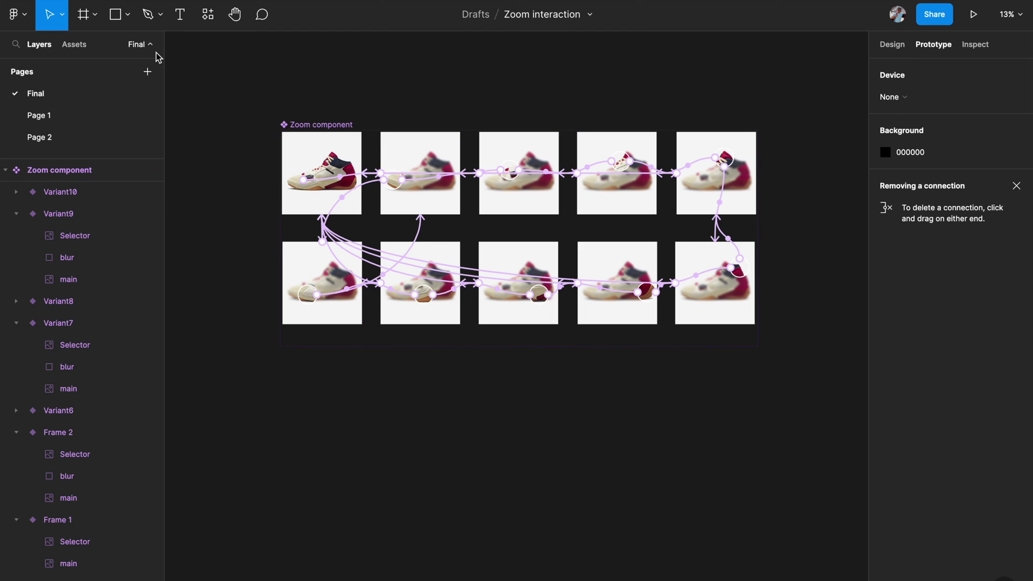
pyautogui.click(151, 45)
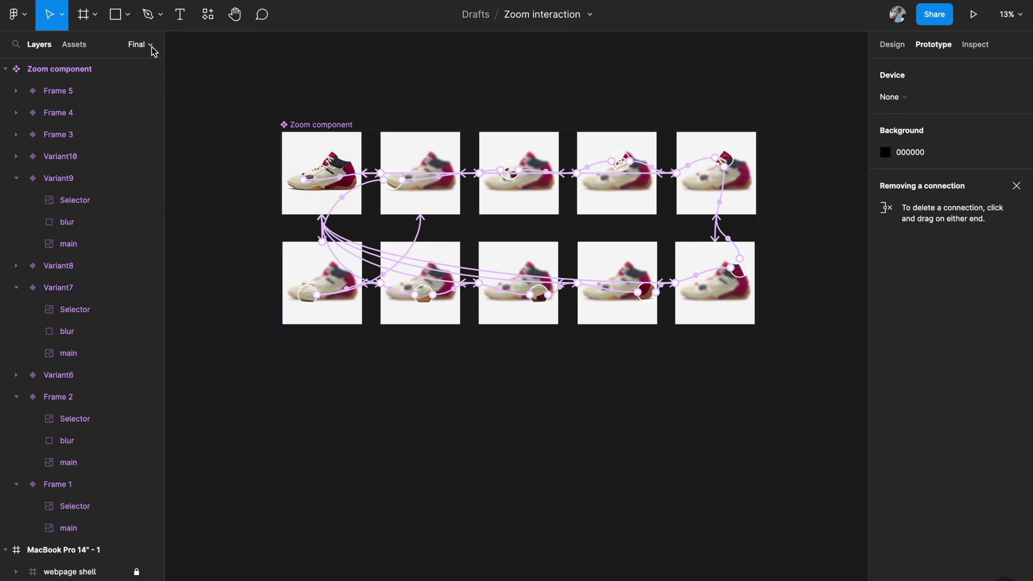
# Step: Place an instance of the Final page's Zoom component in the empty image area of the MacBook Pro 14" - 1 product page
pyautogui.click(76, 46)
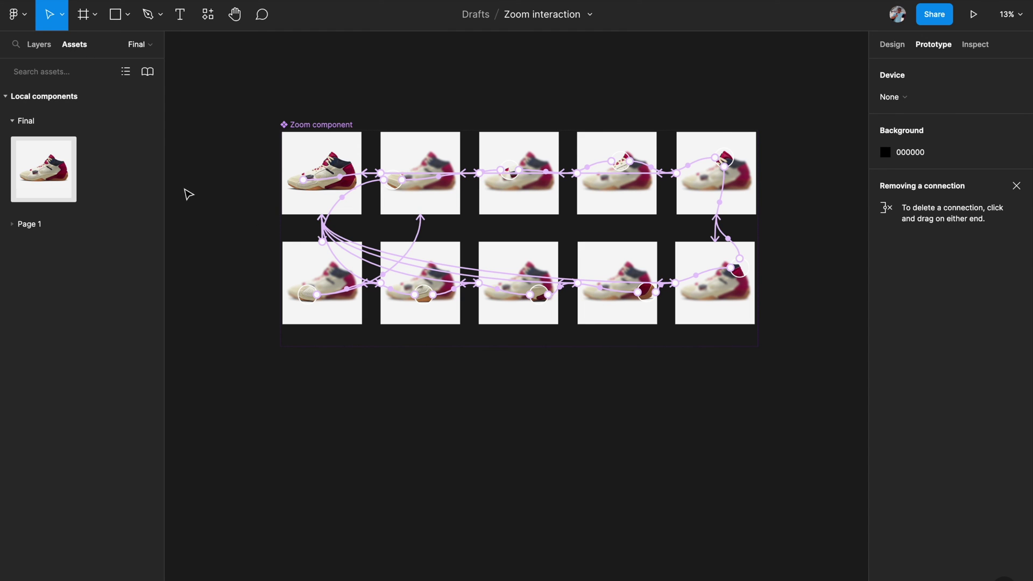
pyautogui.keyDown('ctrl'); pyautogui.scroll(-2, 272, 221); pyautogui.keyUp('ctrl')
pyautogui.hscroll(-5, 272, 223)
pyautogui.keyDown('ctrl'); pyautogui.scroll(5, 369, 195); pyautogui.keyUp('ctrl')
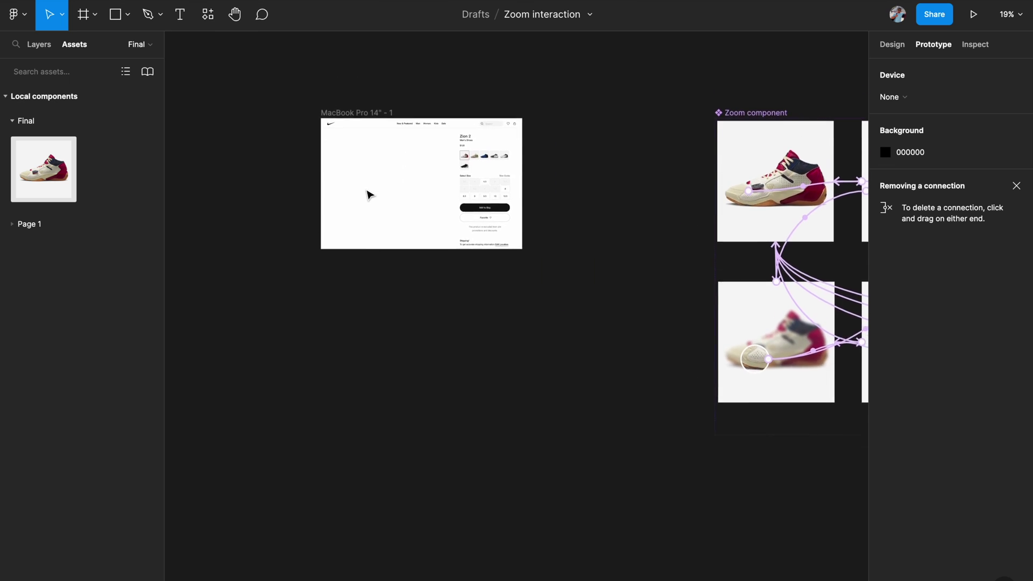
pyautogui.moveTo(54, 186); pyautogui.dragTo(449, 287)
pyautogui.keyDown('ctrl'); pyautogui.scroll(2, 411, 216); pyautogui.keyUp('ctrl')
pyautogui.click(449, 287)
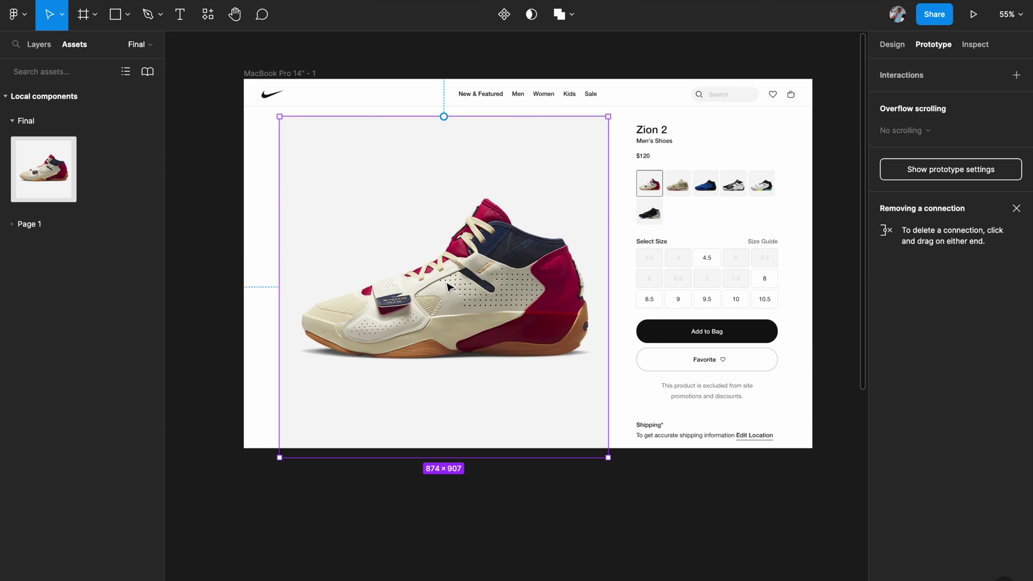
pyautogui.keyDown('ctrl'); pyautogui.scroll(-2, 231, 287); pyautogui.keyUp('ctrl')
pyautogui.click(232, 287)
pyautogui.hscroll(-1, 232, 288)
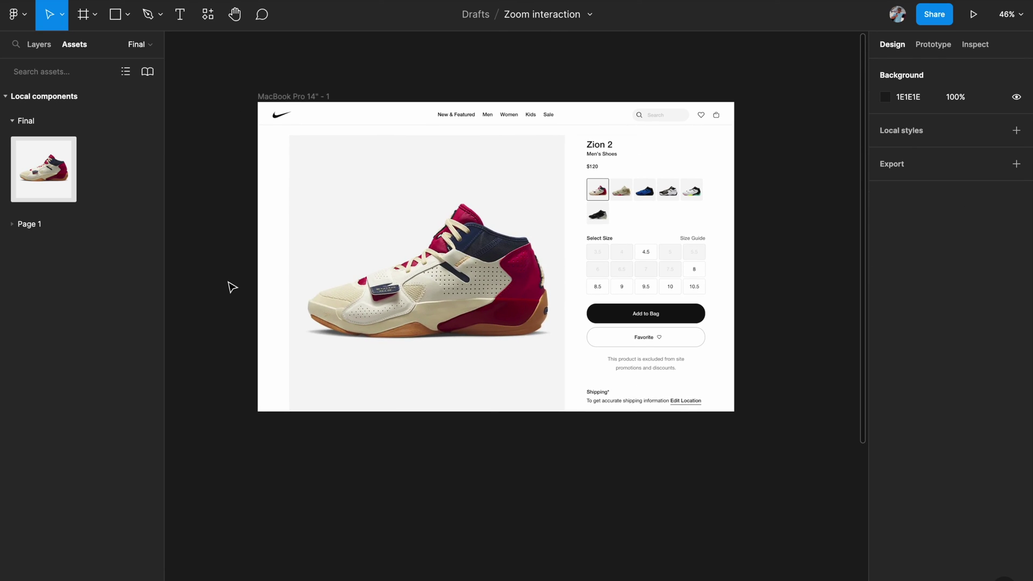
# Step: Present the MacBook Pro 14" - 1 frame as a prototype and test opening and exiting the zoom circle at the shoe's toe
pyautogui.click(327, 97)
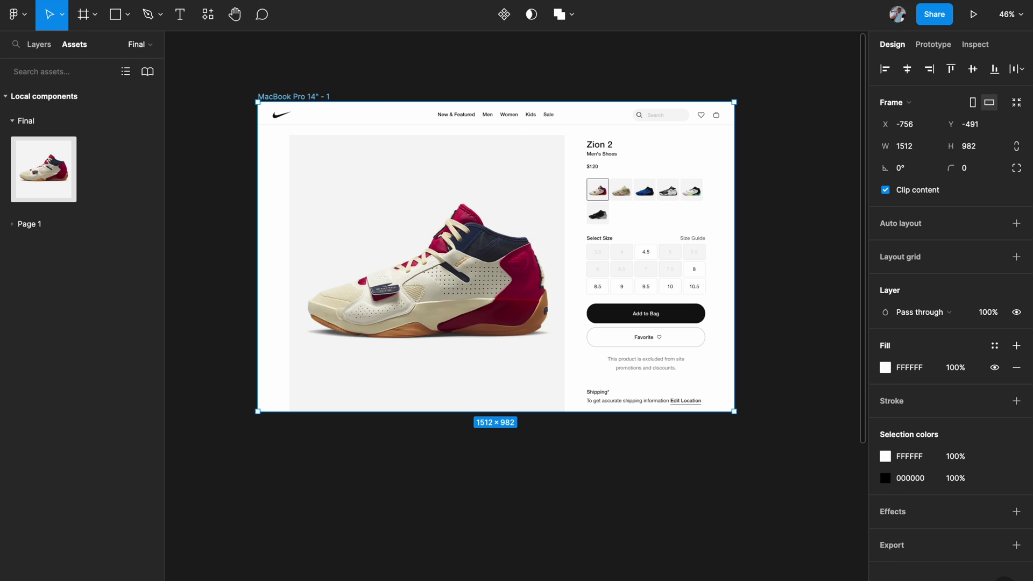
pyautogui.click(980, 14)
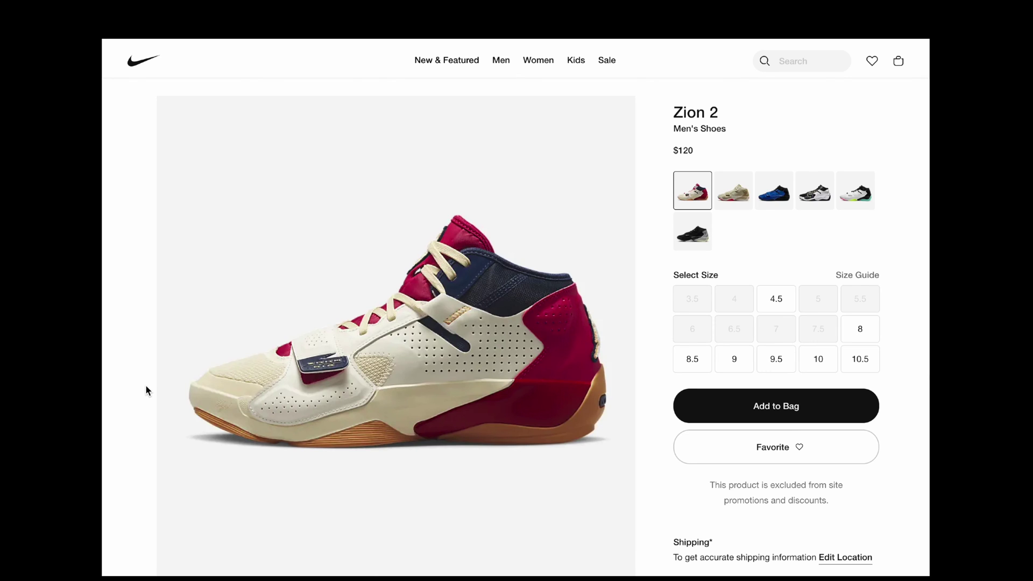
pyautogui.moveTo(220, 382)
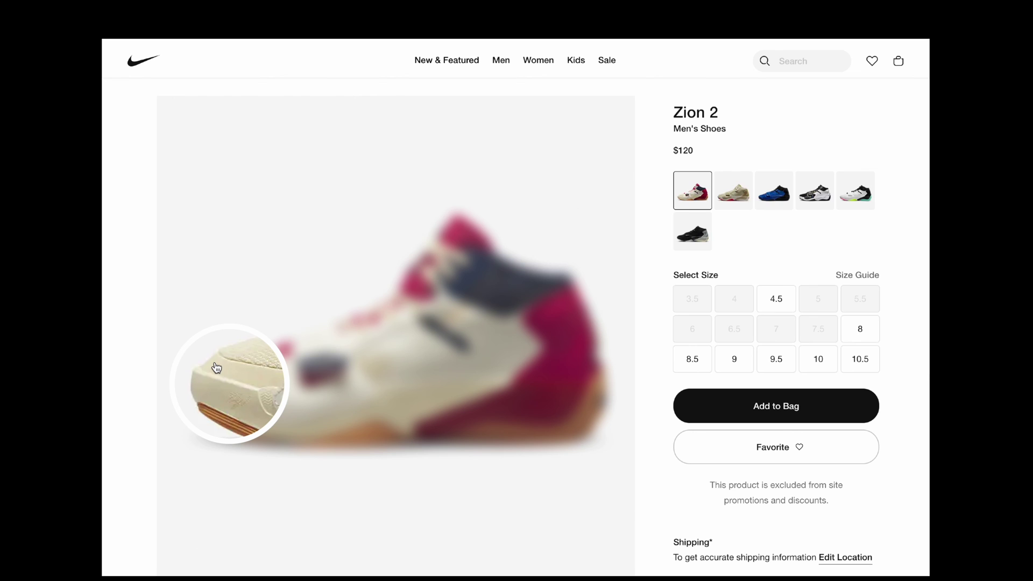
pyautogui.click(279, 257)
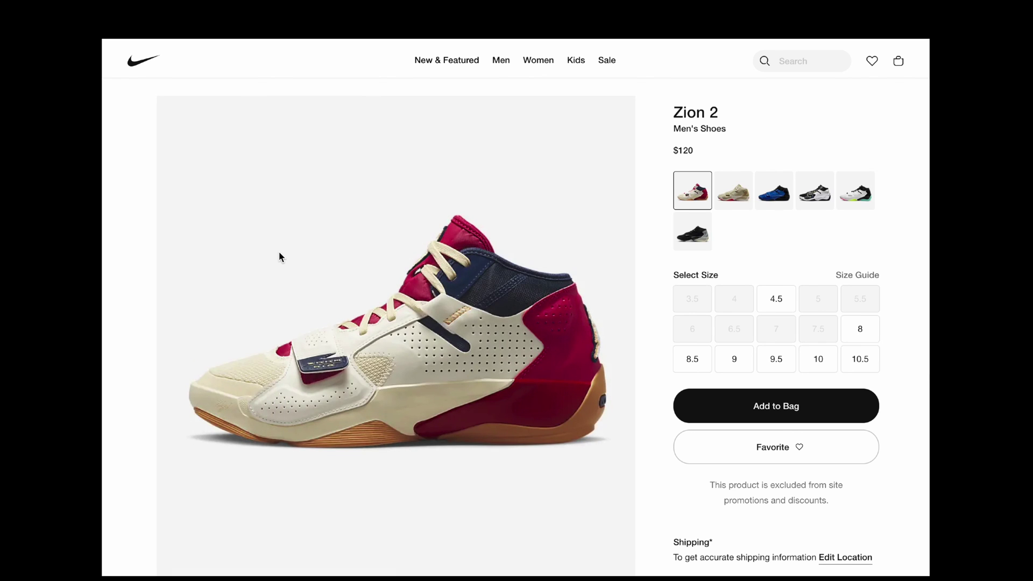
# Step: Repeatedly test opening, exiting and moving the zoom circle along the shoe in the preview, and return to the canvas with nothing selected
pyautogui.click(231, 375)
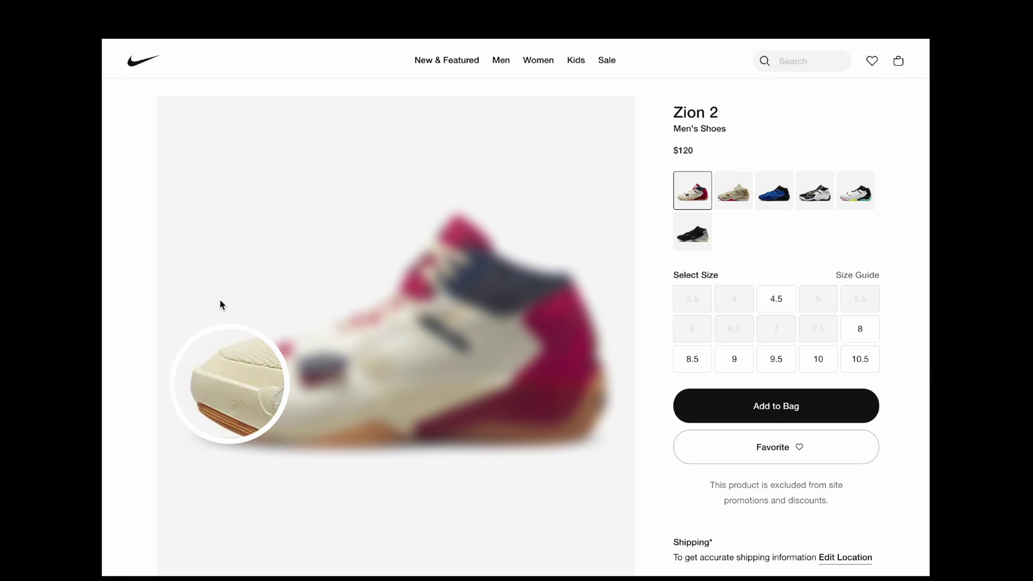
pyautogui.click(219, 325)
pyautogui.click(221, 371)
pyautogui.click(214, 286)
pyautogui.click(225, 400)
pyautogui.click(215, 270)
pyautogui.click(226, 364)
pyautogui.click(214, 242)
pyautogui.click(216, 305)
pyautogui.click(211, 269)
pyautogui.click(222, 386)
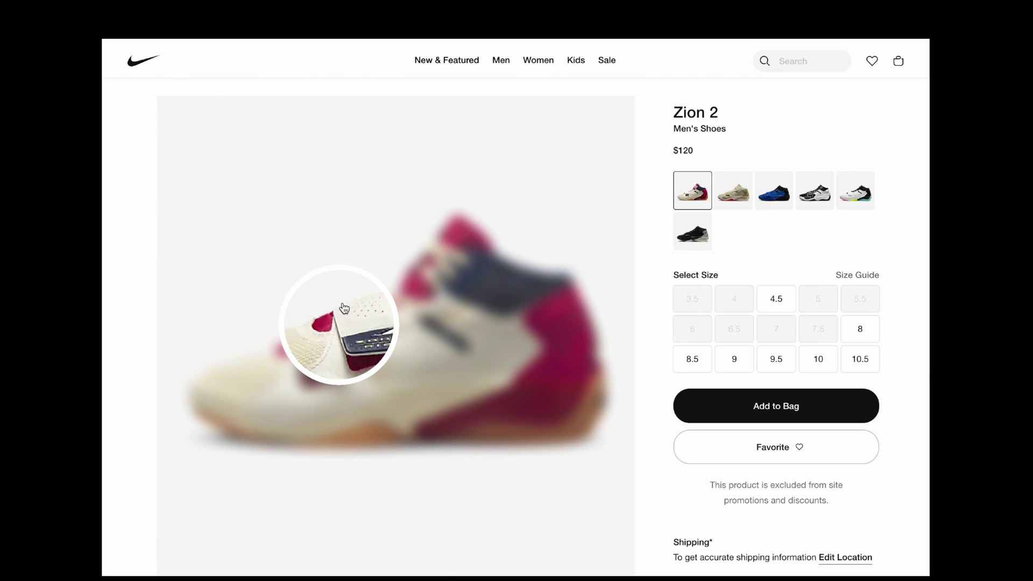
pyautogui.click(235, 367)
pyautogui.click(235, 367)
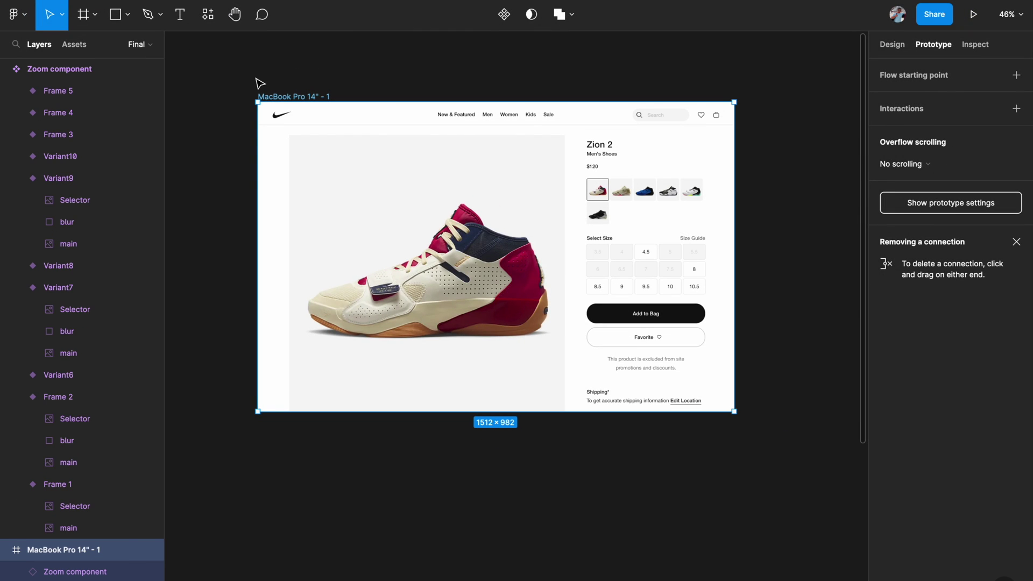
pyautogui.click(252, 92)
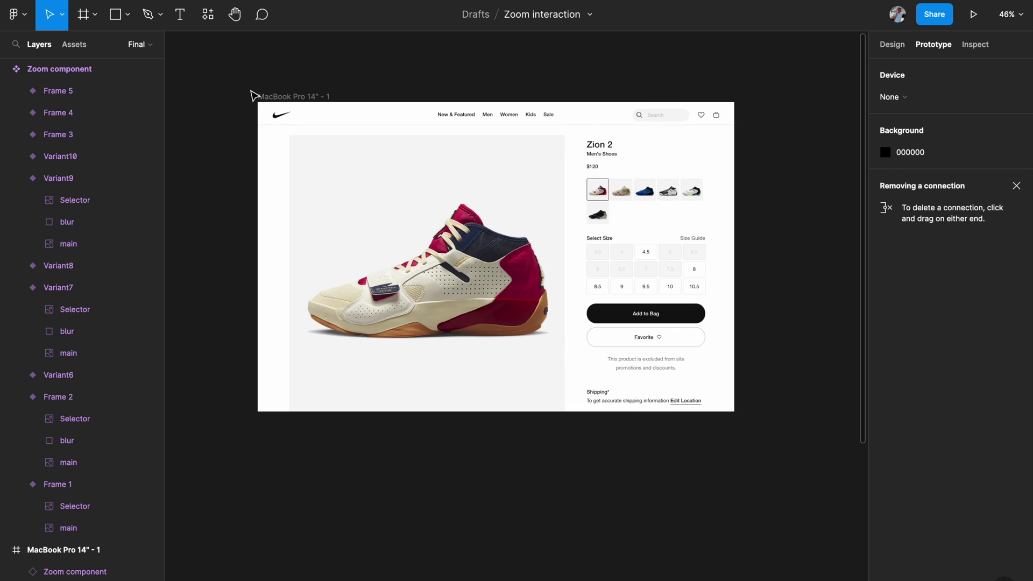